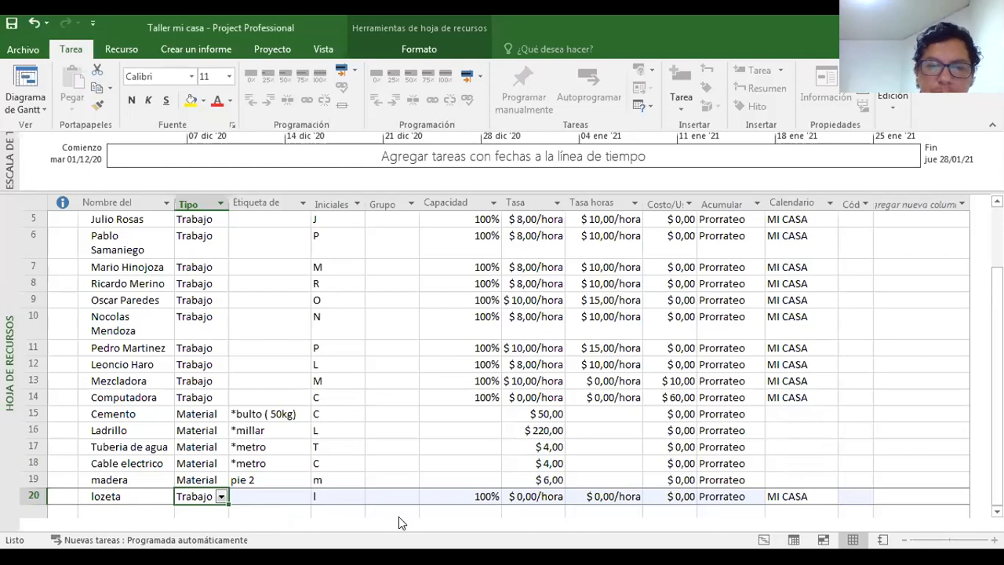
pyautogui.click(641, 188)
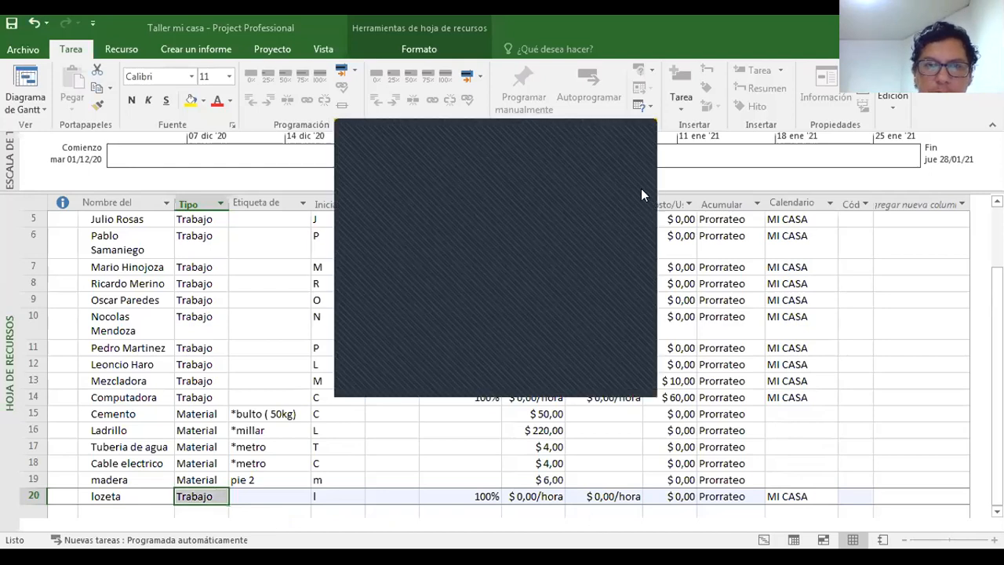
pyautogui.click(632, 136)
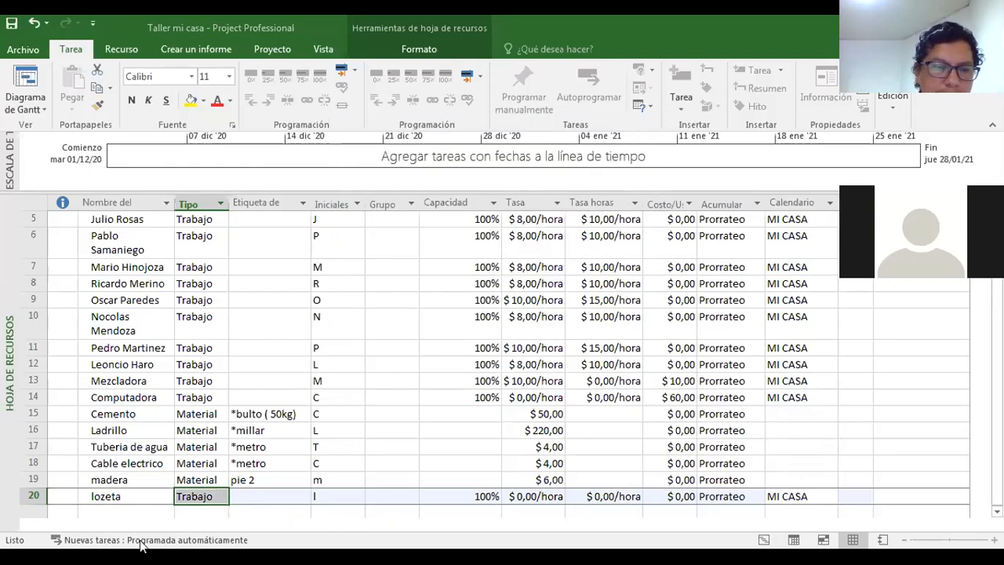
pyautogui.click(116, 508)
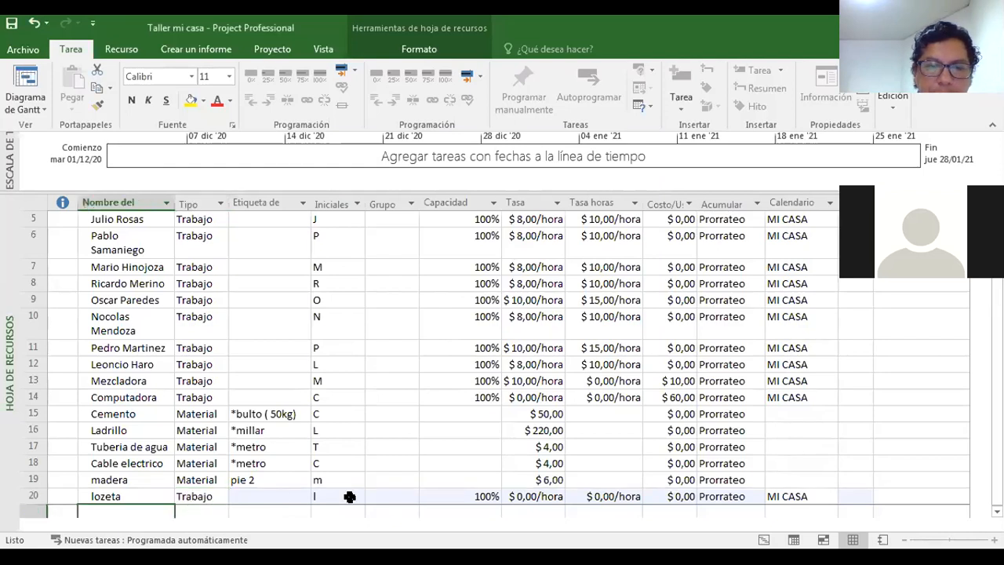
pyautogui.click(270, 494)
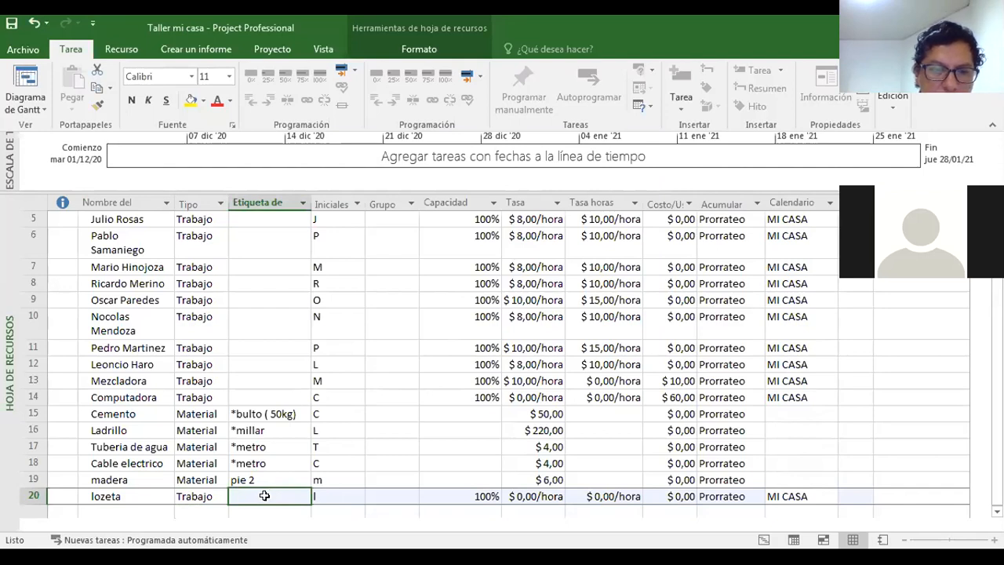
pyautogui.click(268, 508)
pyautogui.click(264, 496)
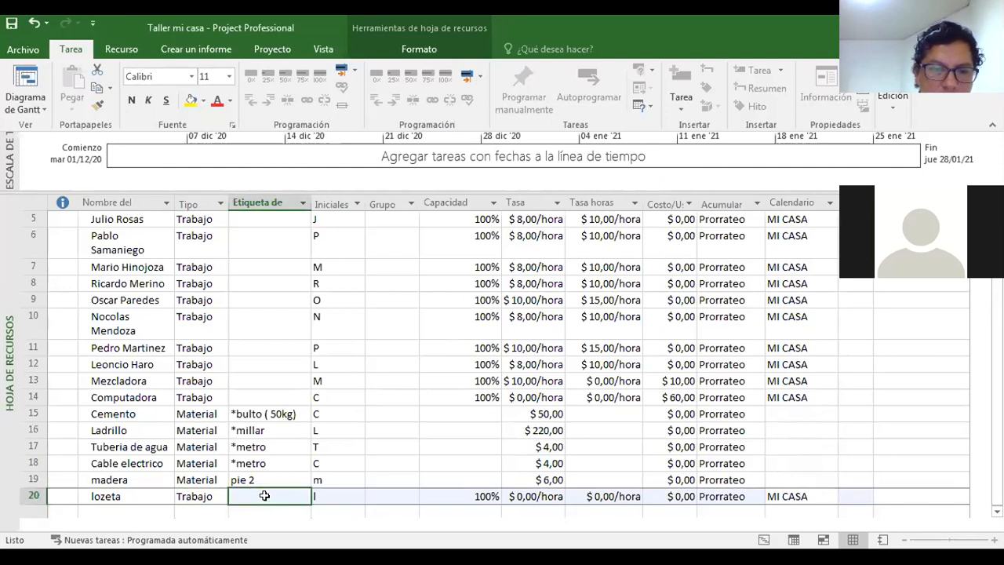
pyautogui.doubleClick(264, 496)
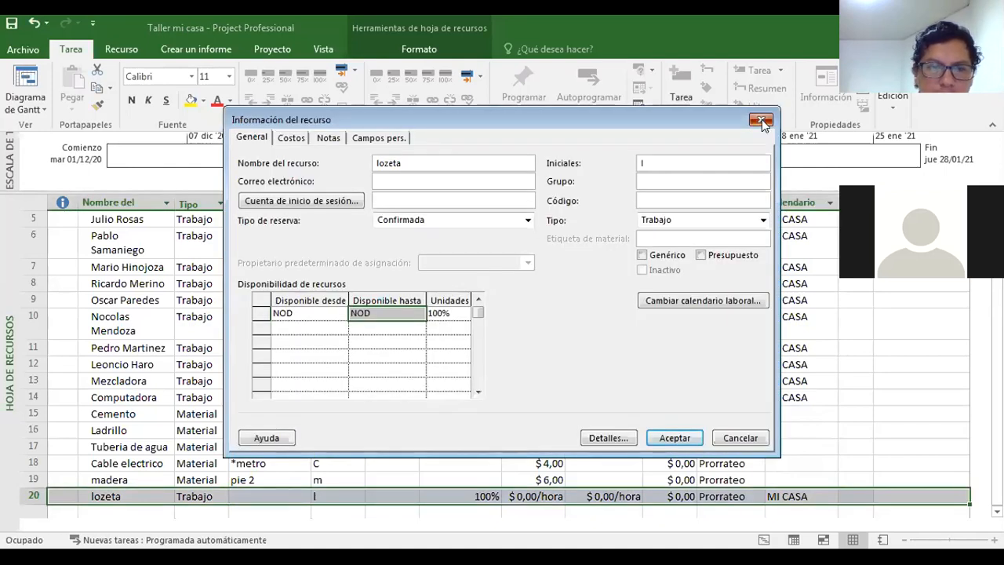
pyautogui.press('Escape')
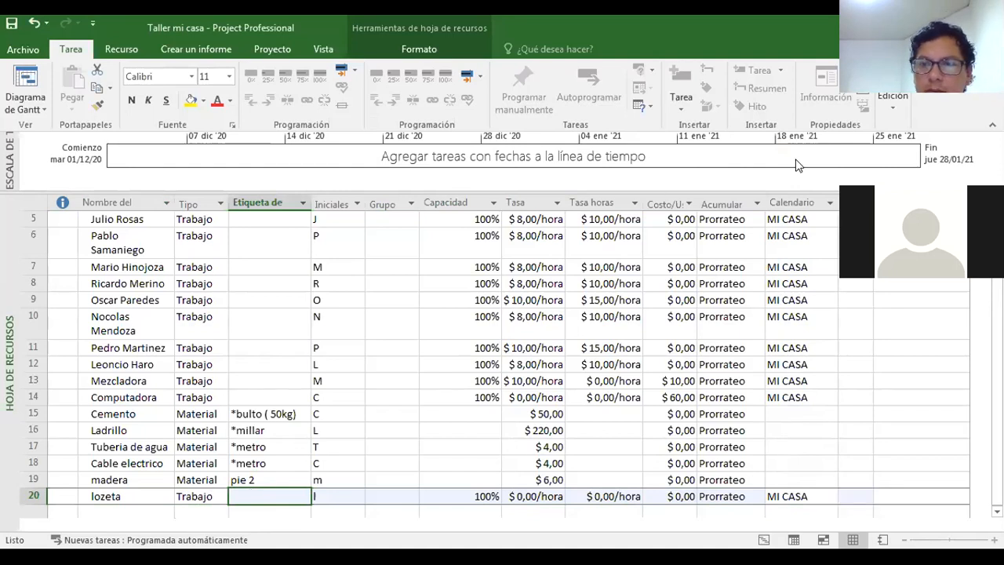
pyautogui.doubleClick(258, 496)
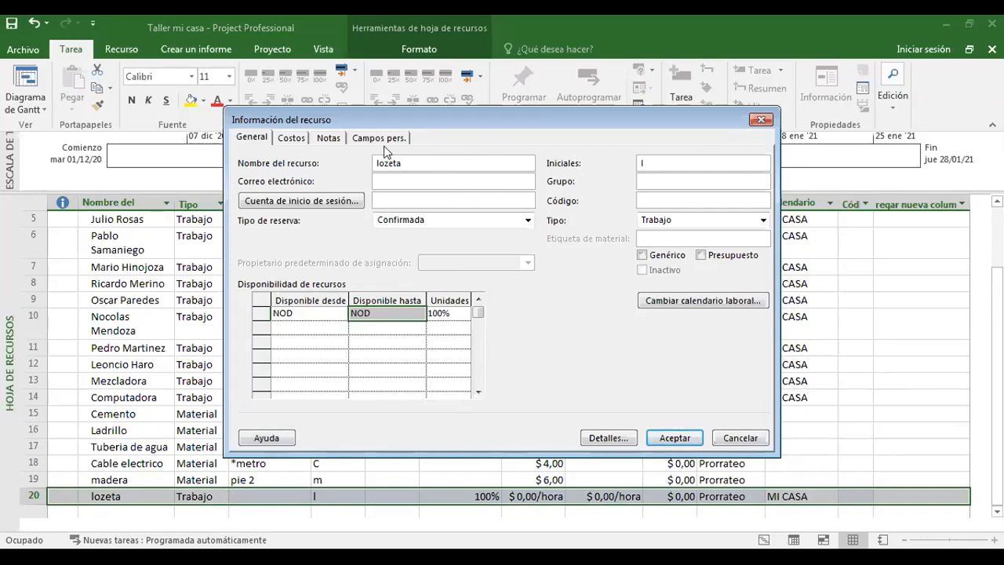
pyautogui.click(762, 118)
pyautogui.click(243, 493)
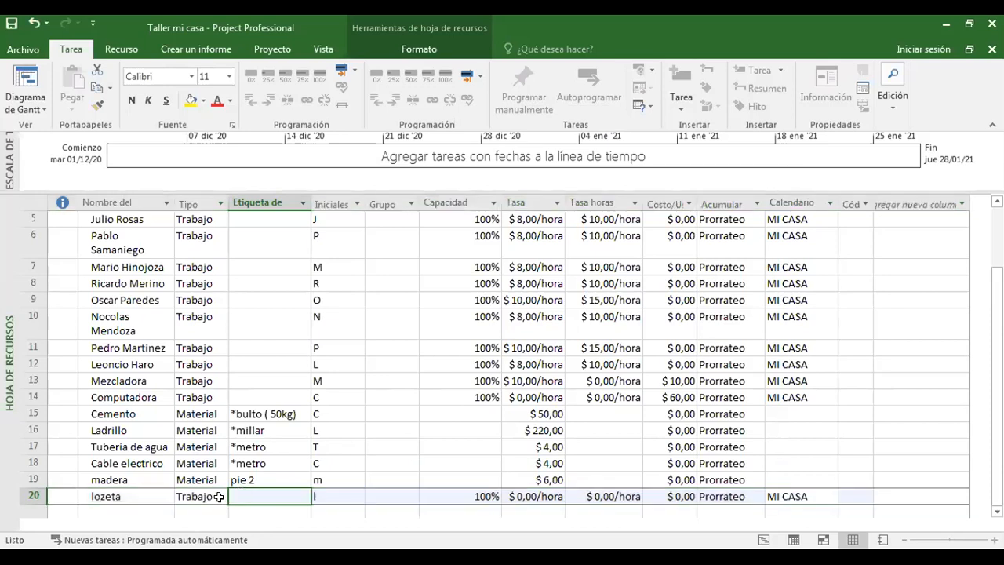
# Set the standard rate of the lozeta resource to $12 per hour.
pyautogui.click(535, 499)
pyautogui.write('12')
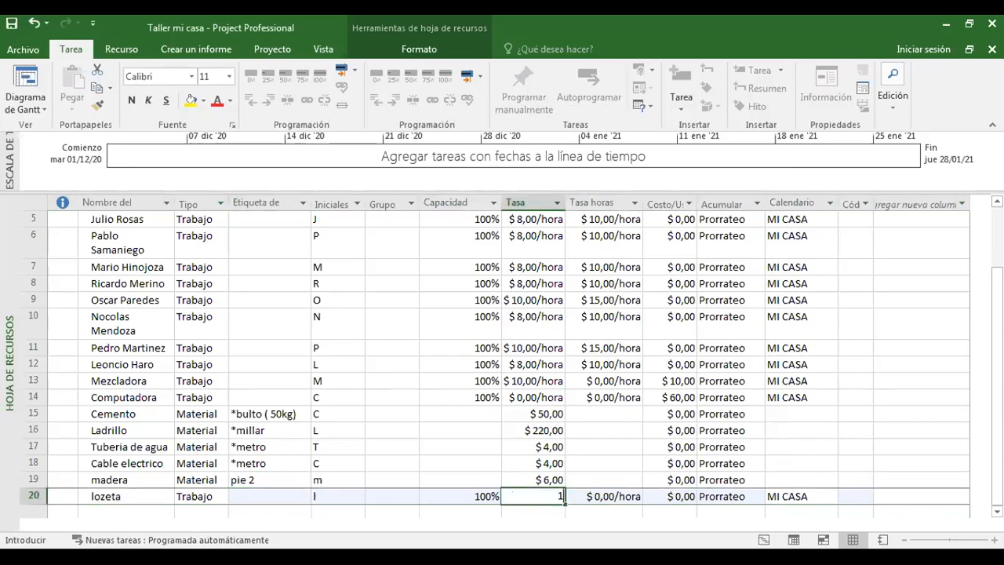
pyautogui.press('Return')
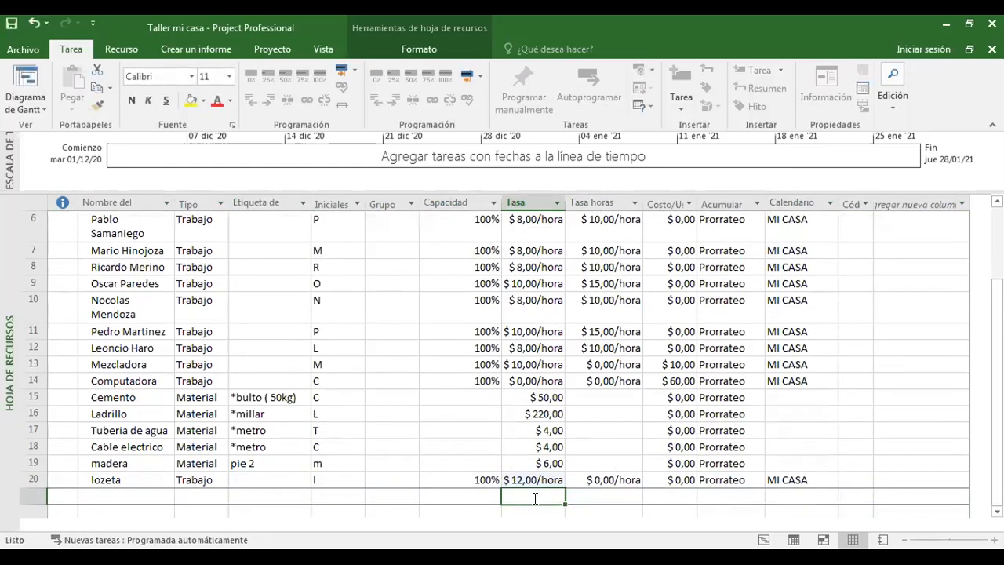
# Change the lozeta resource's type to Material and enter "metro 2" as its material label.
pyautogui.click(218, 479)
pyautogui.click(221, 480)
pyautogui.click(196, 505)
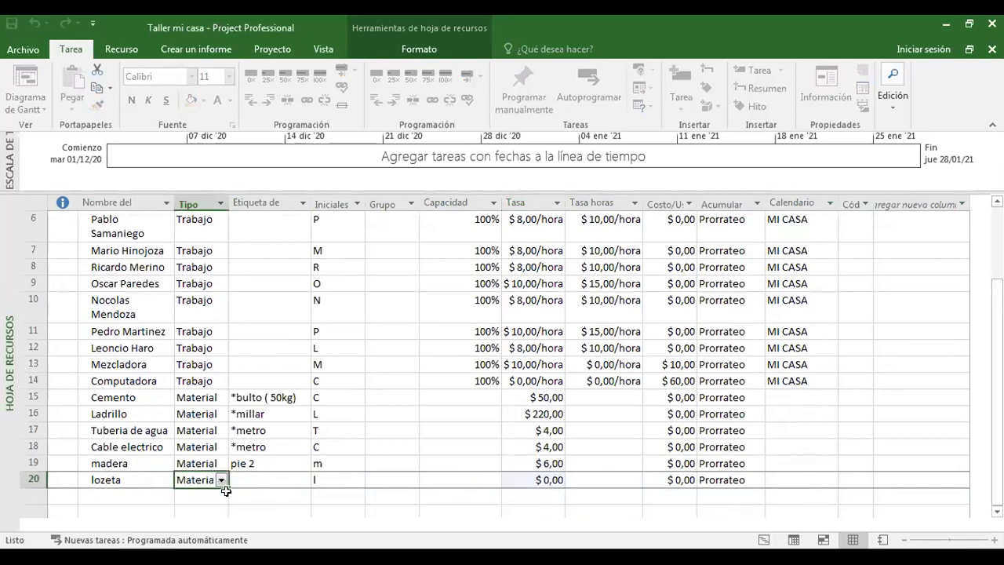
pyautogui.click(242, 478)
pyautogui.write('metro')
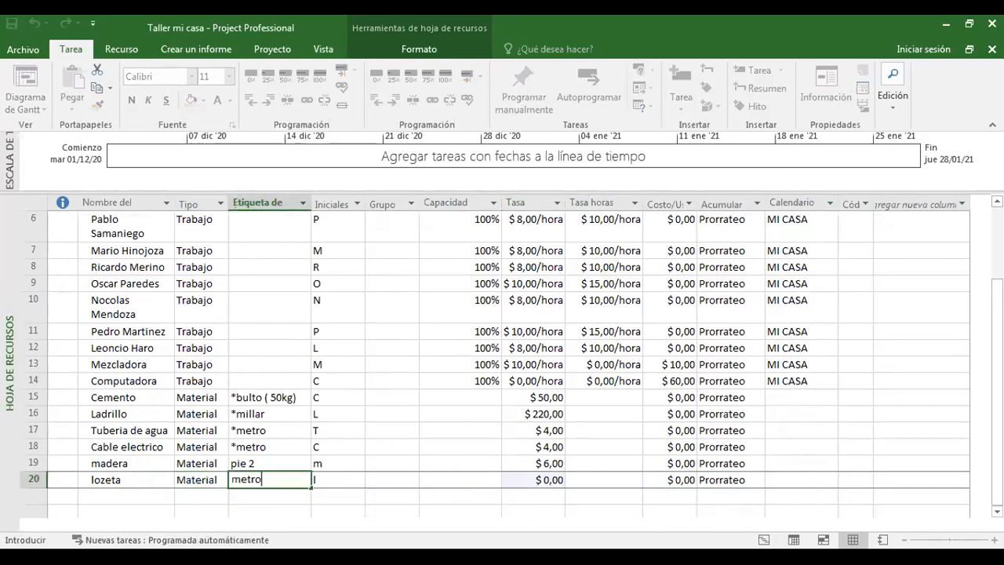
pyautogui.write(' 2')
# Set the standard rate of the lozeta material to $14.
pyautogui.click(541, 480)
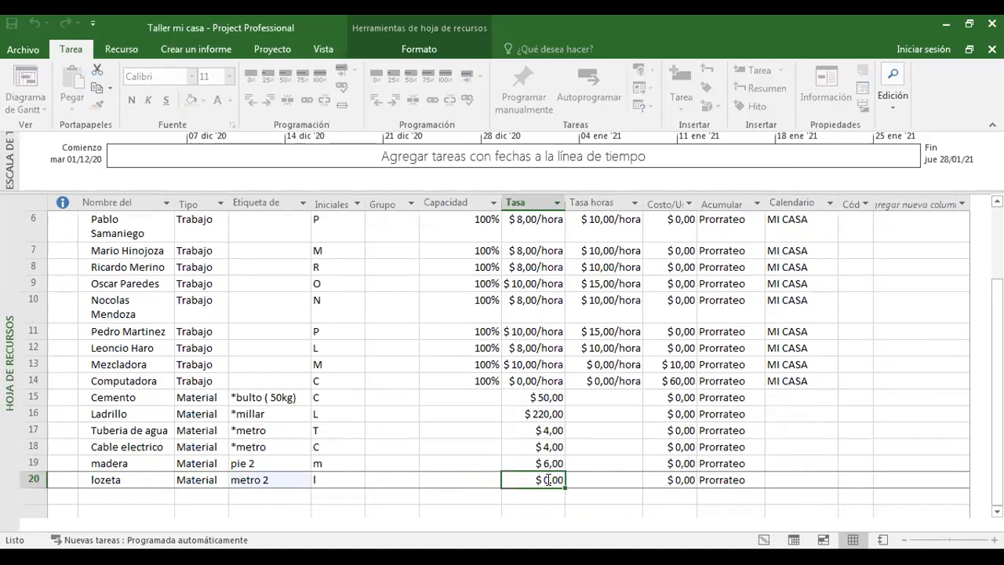
pyautogui.write('14')
pyautogui.click(487, 508)
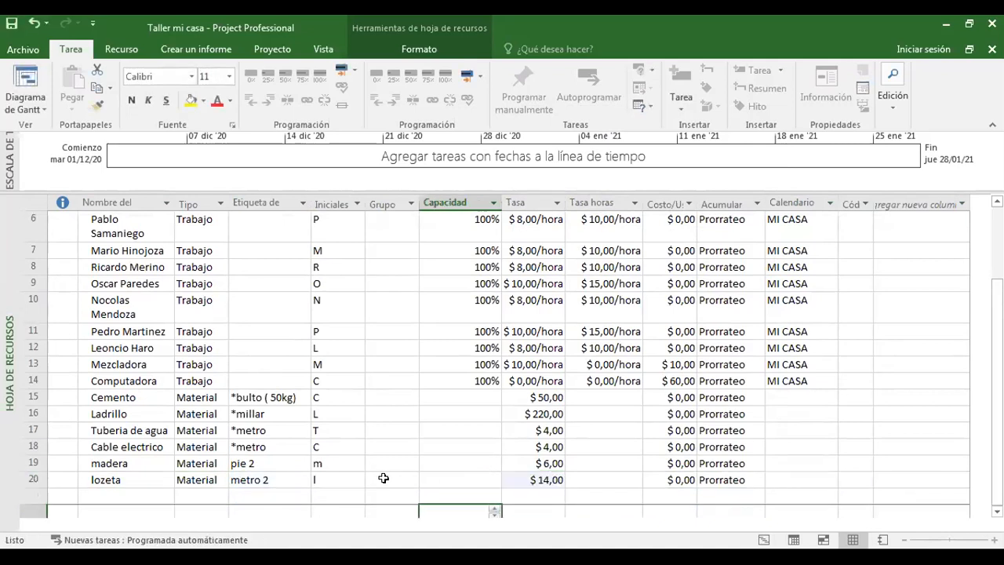
# Change the material label of madera to "*pie 2".
pyautogui.click(233, 463)
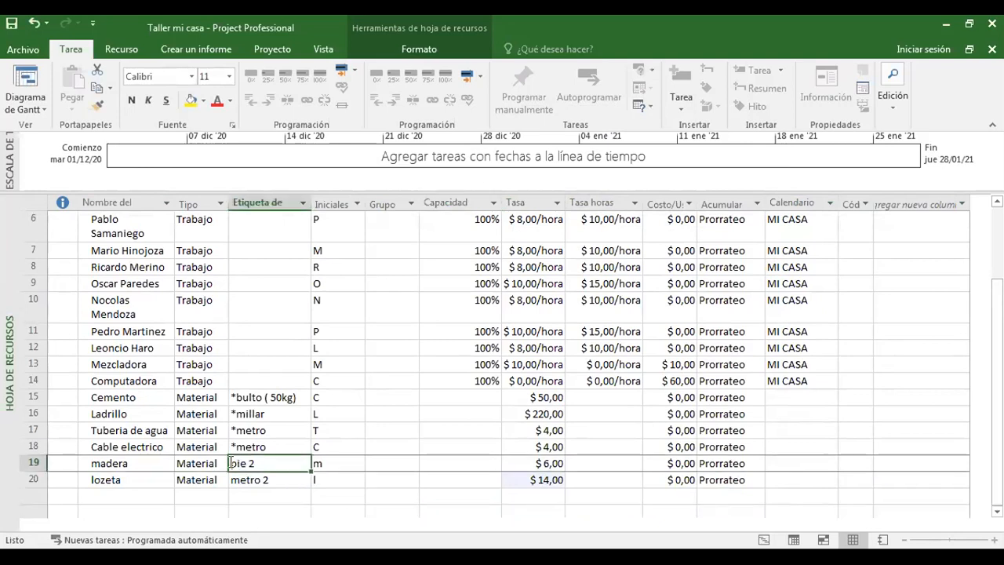
pyautogui.write('*pie 2')
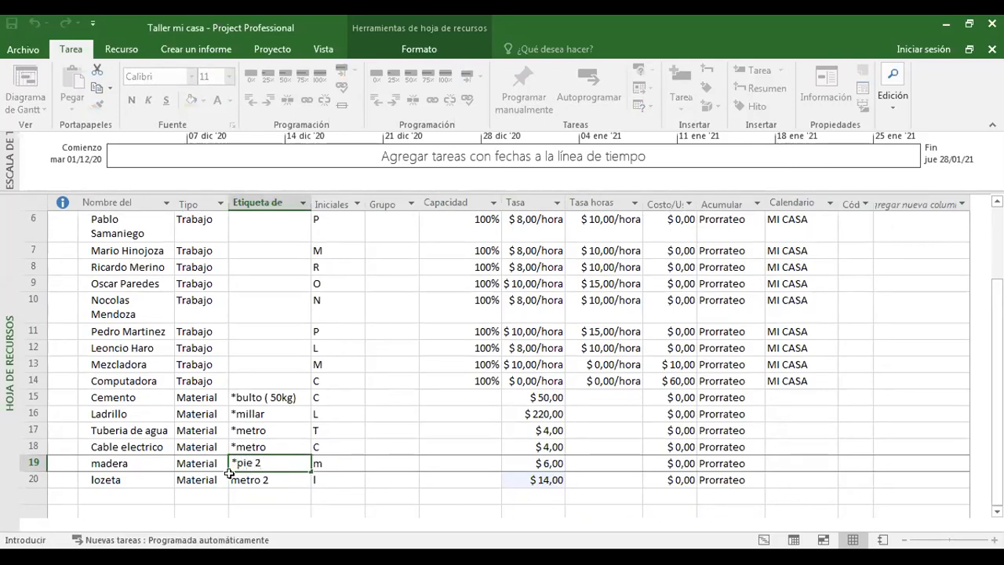
# Change lozeta's material label to "*metro 2" in its resource information.
pyautogui.doubleClick(229, 475)
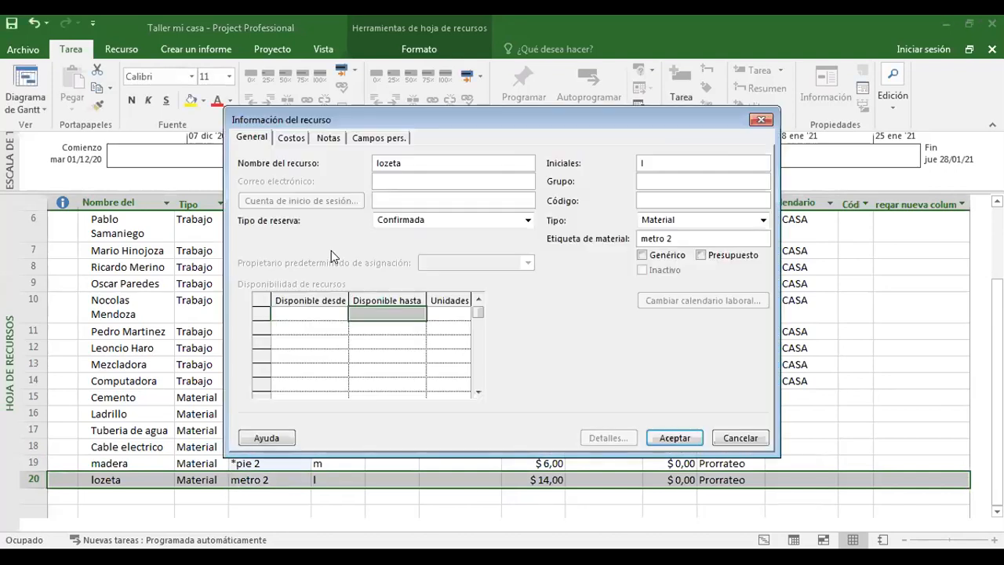
pyautogui.click(640, 238)
pyautogui.write('*')
pyautogui.click(673, 438)
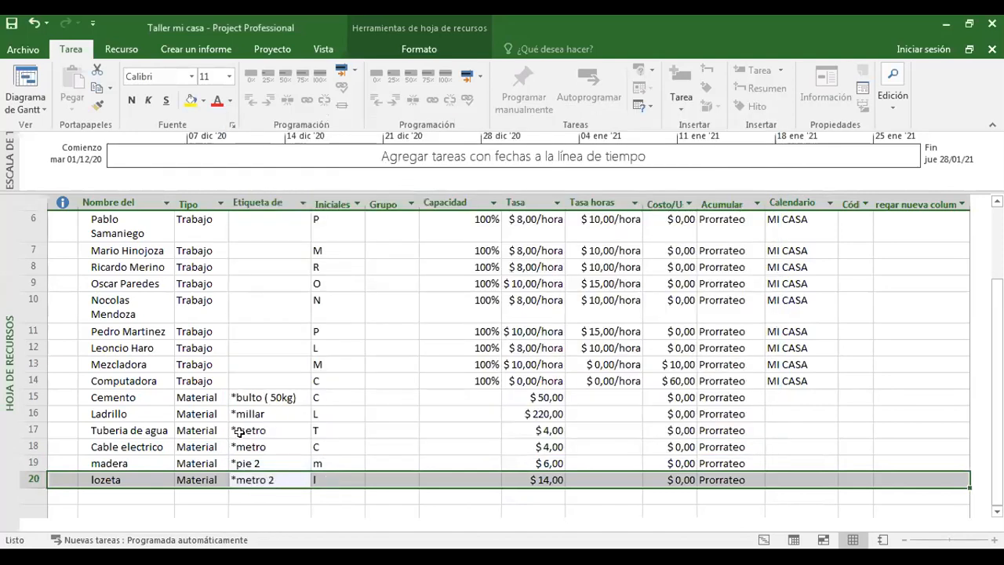
# Add a resource named "arena" in the first empty row below lozeta and set its type to Material.
pyautogui.click(107, 491)
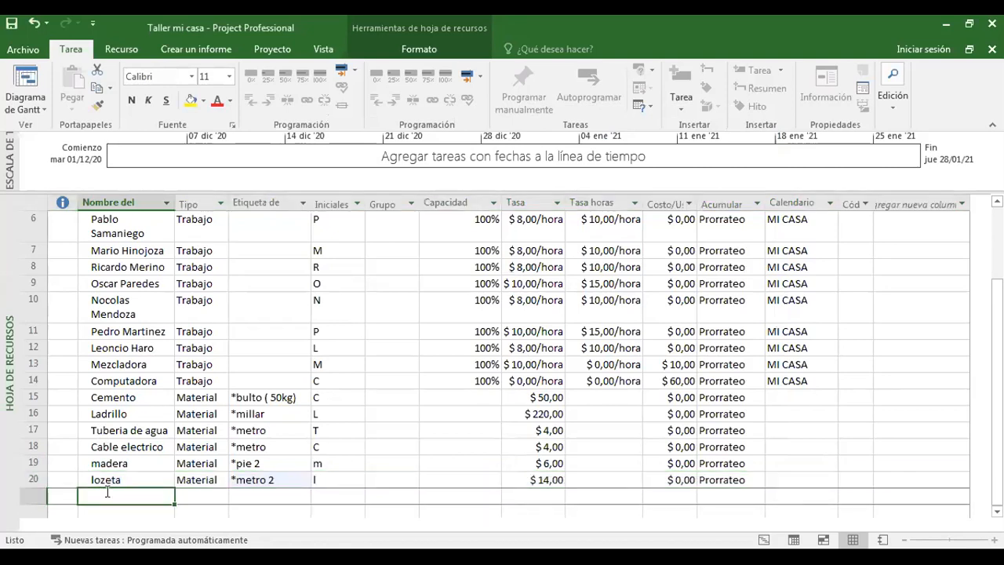
pyautogui.write('arena')
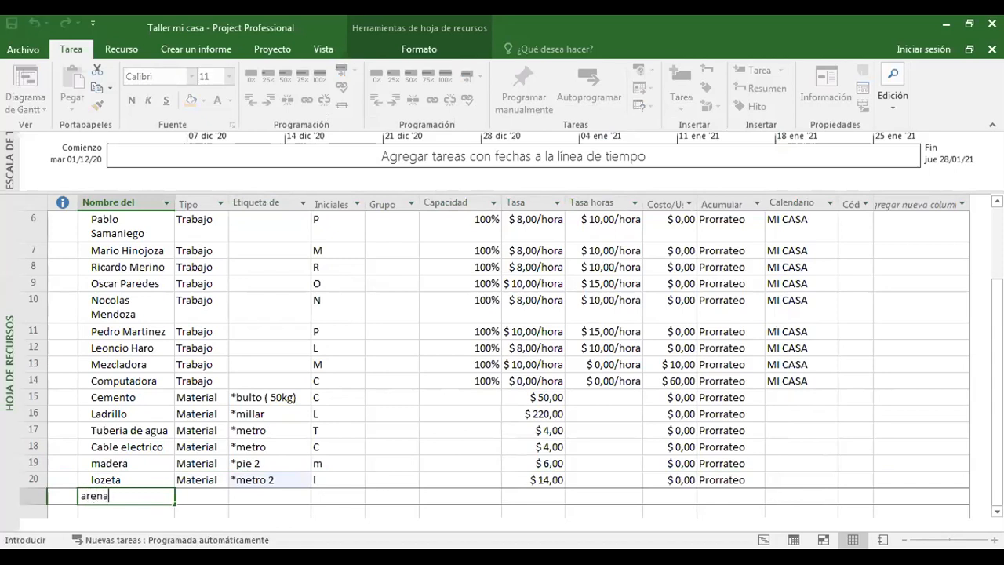
pyautogui.click(197, 496)
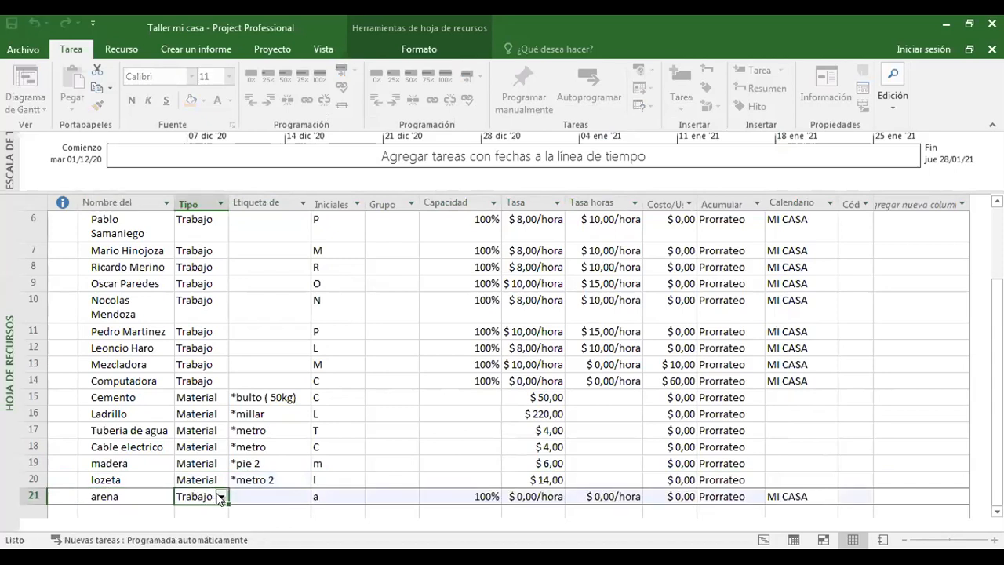
pyautogui.click(221, 496)
pyautogui.click(194, 522)
# Give arena the material label "*bulto ( 50kg)" and a standard rate of $2.
pyautogui.click(241, 495)
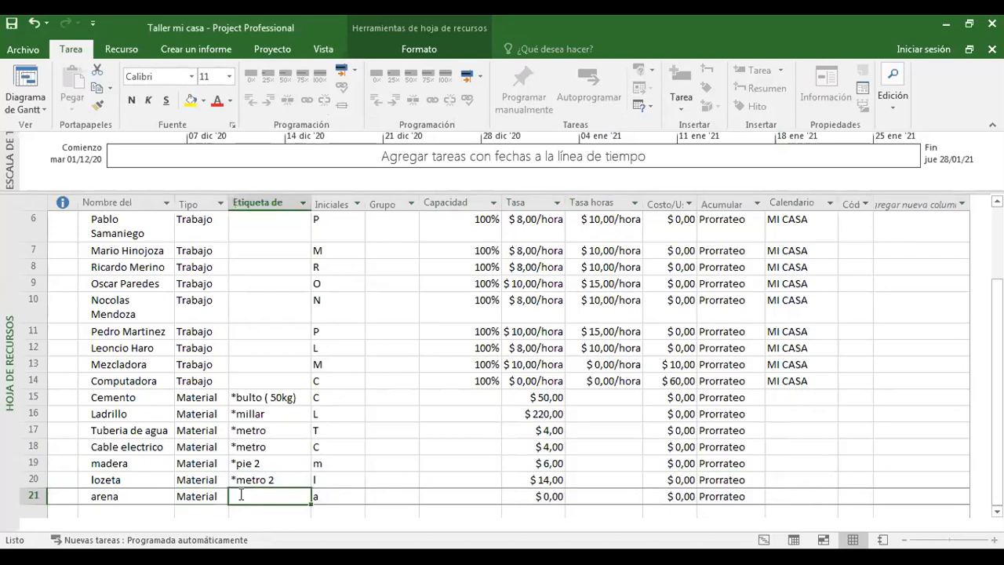
pyautogui.write('*bulto')
pyautogui.click(339, 497)
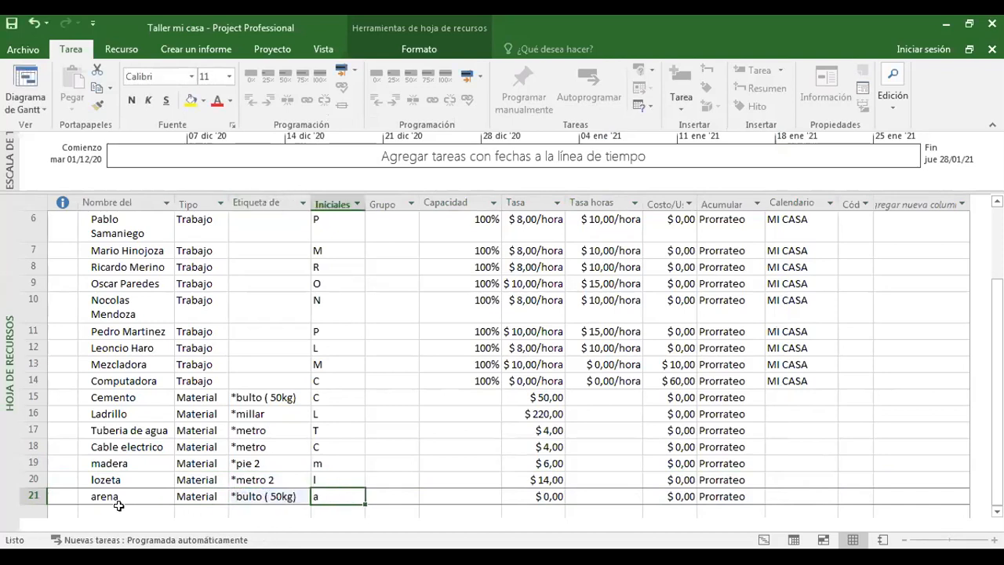
pyautogui.click(541, 490)
pyautogui.write('2')
pyautogui.press('Return')
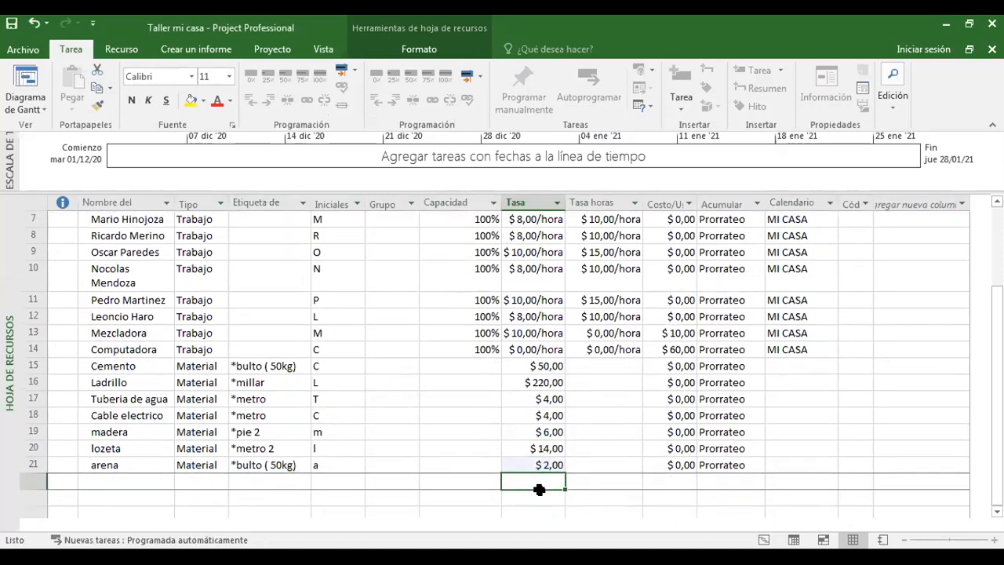
# Add a resource named "transporte" below arena and set its type to Costo.
pyautogui.click(120, 478)
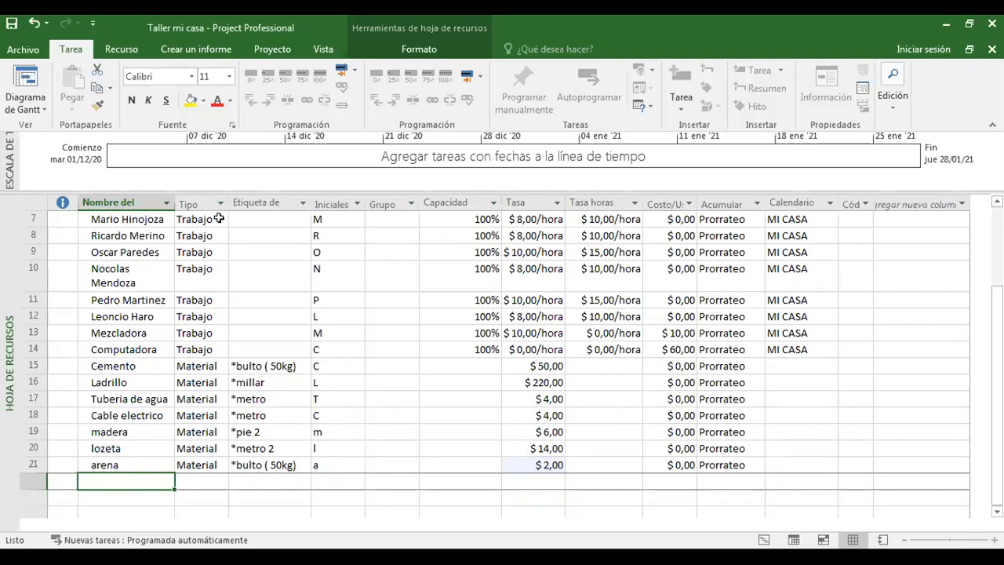
pyautogui.click(127, 221)
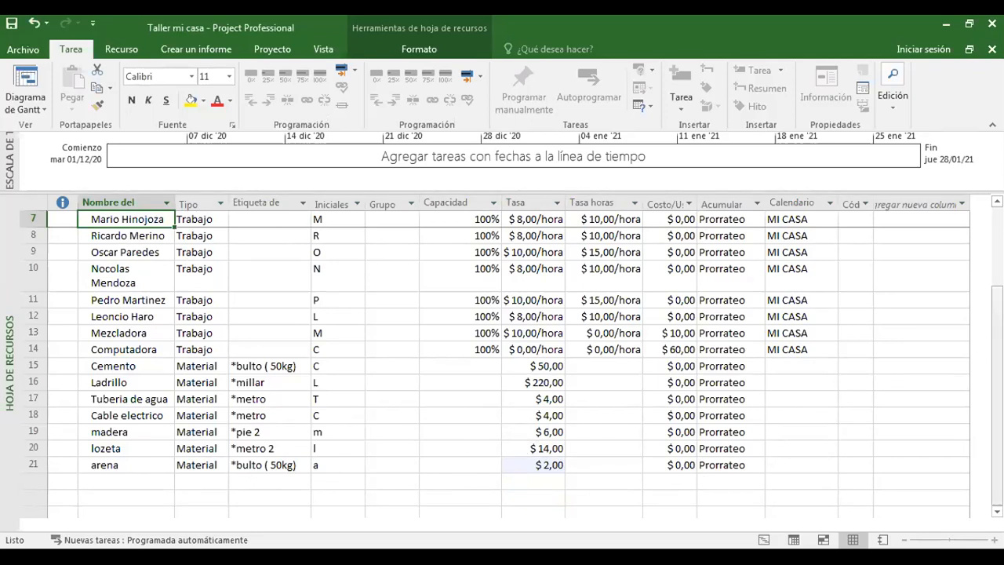
pyautogui.click(127, 480)
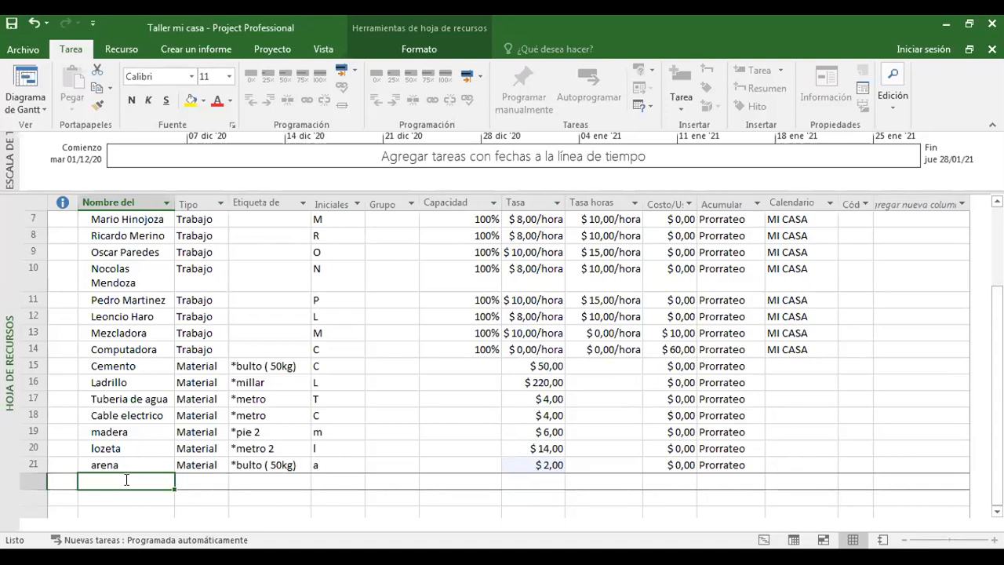
pyautogui.write('transpo')
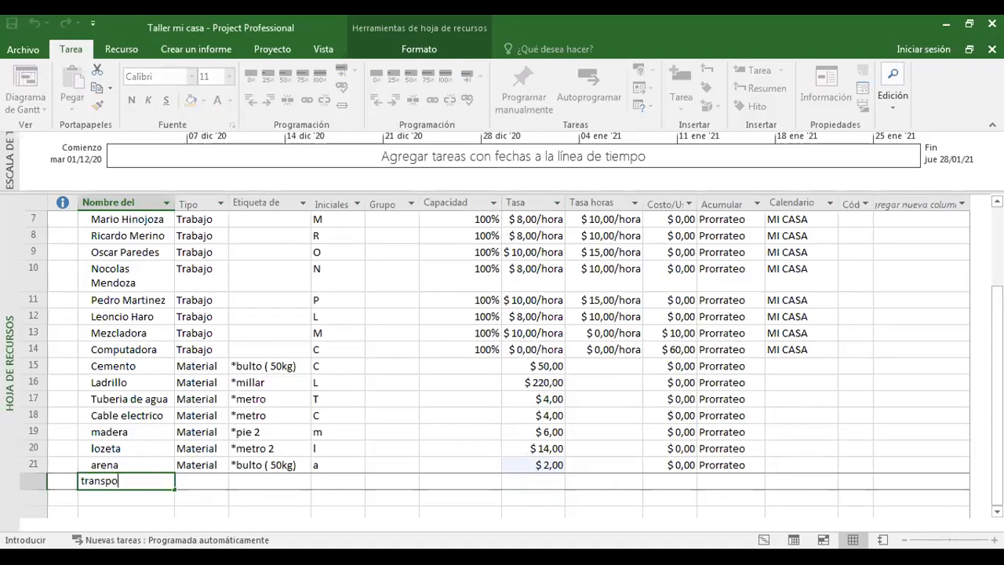
pyautogui.write('rte')
pyautogui.click(226, 481)
pyautogui.click(223, 481)
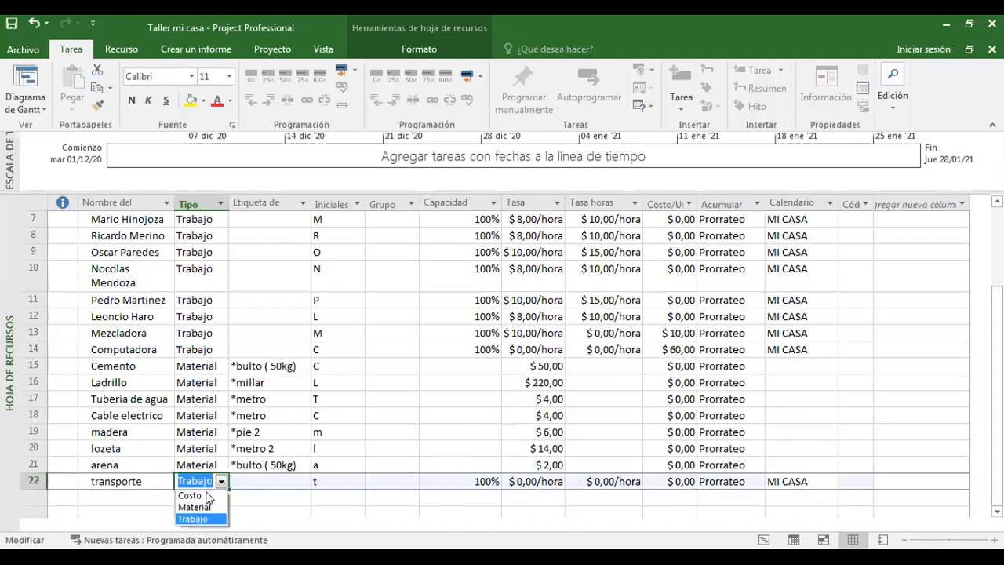
pyautogui.click(206, 496)
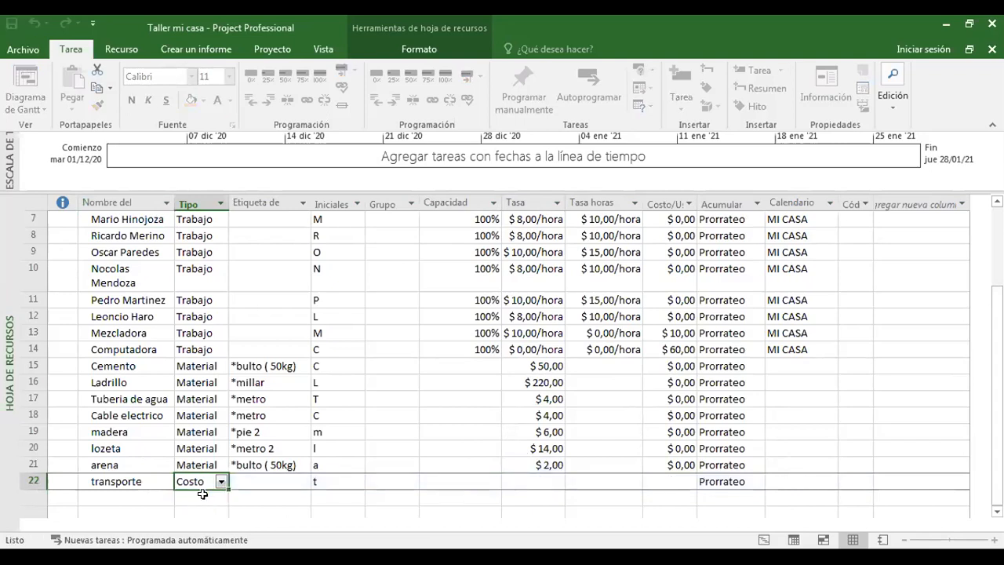
pyautogui.click(254, 482)
pyautogui.moveTo(327, 472); pyautogui.dragTo(886, 467)
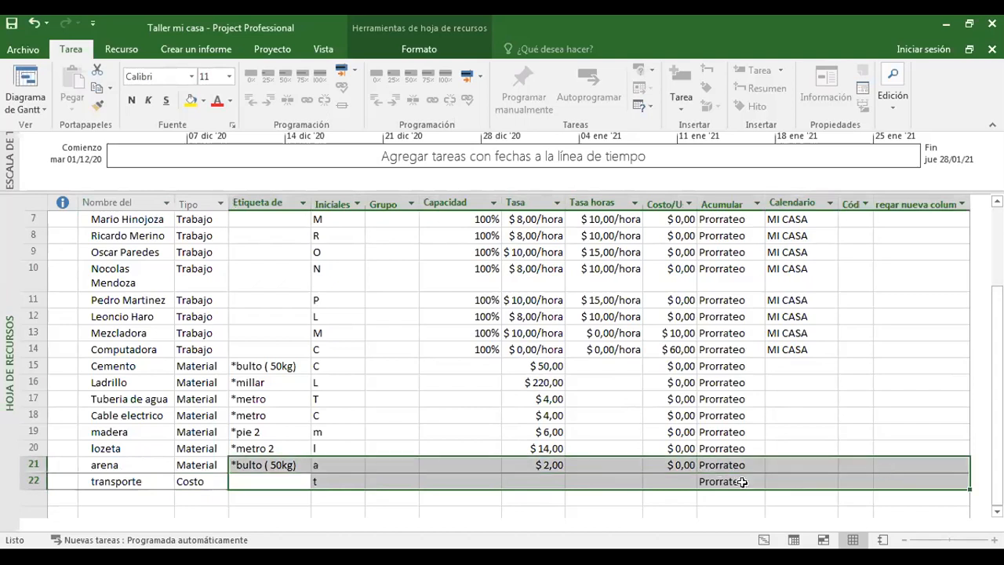
pyautogui.click(686, 481)
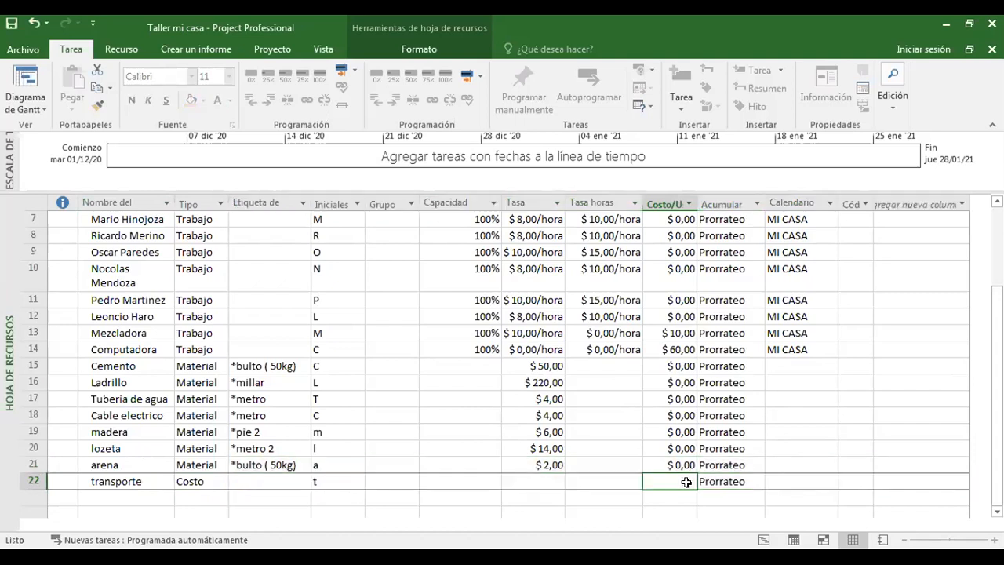
pyautogui.click(632, 480)
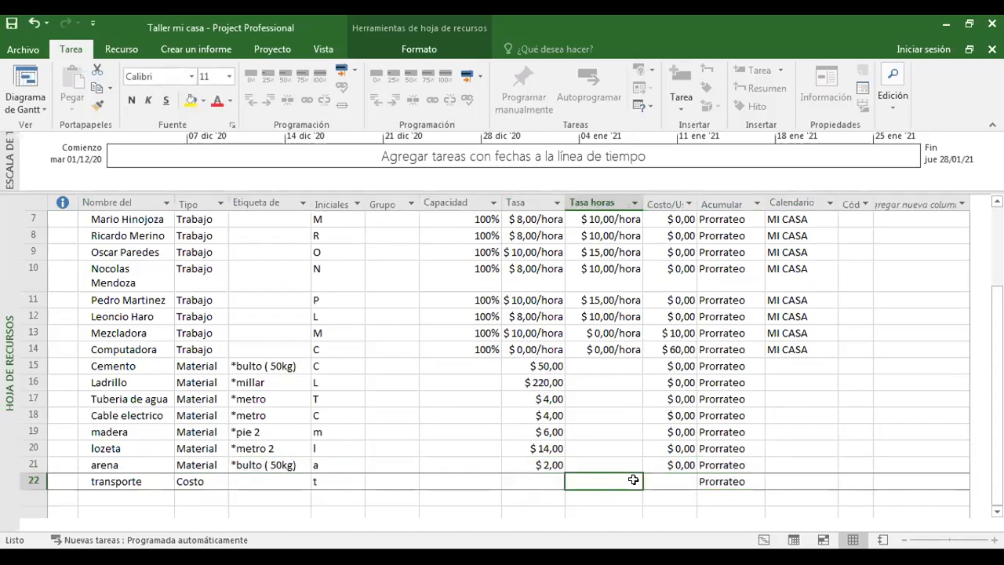
pyautogui.click(541, 481)
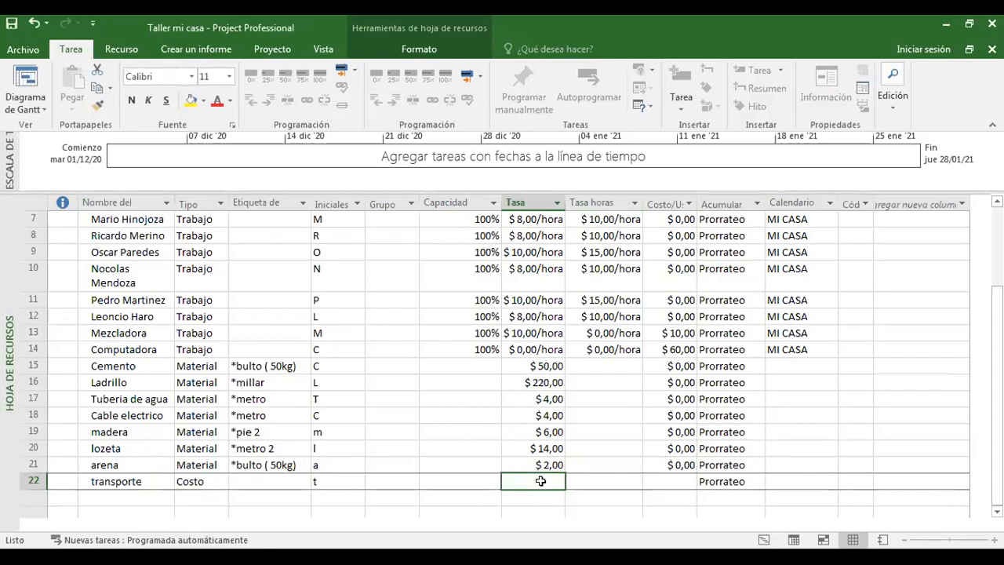
pyautogui.click(475, 480)
pyautogui.click(782, 478)
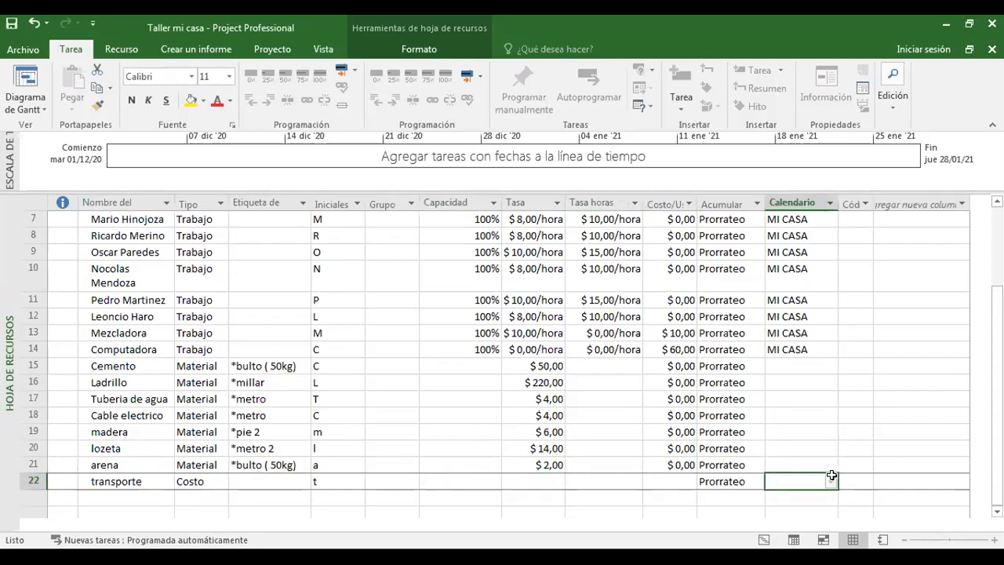
# Add a resource named "asado" in the first empty row below transporte and set its type to Costo.
pyautogui.click(141, 492)
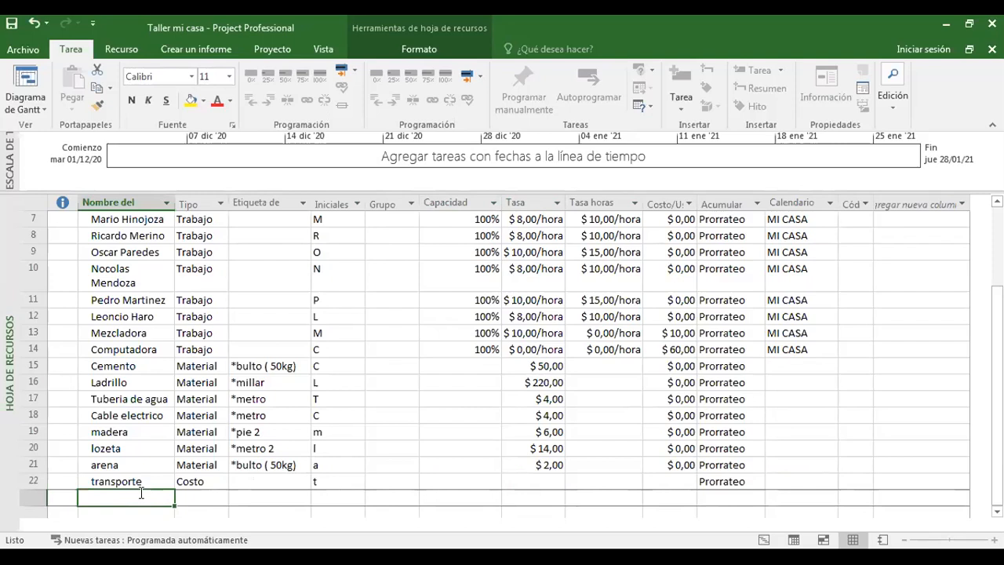
pyautogui.write('asado')
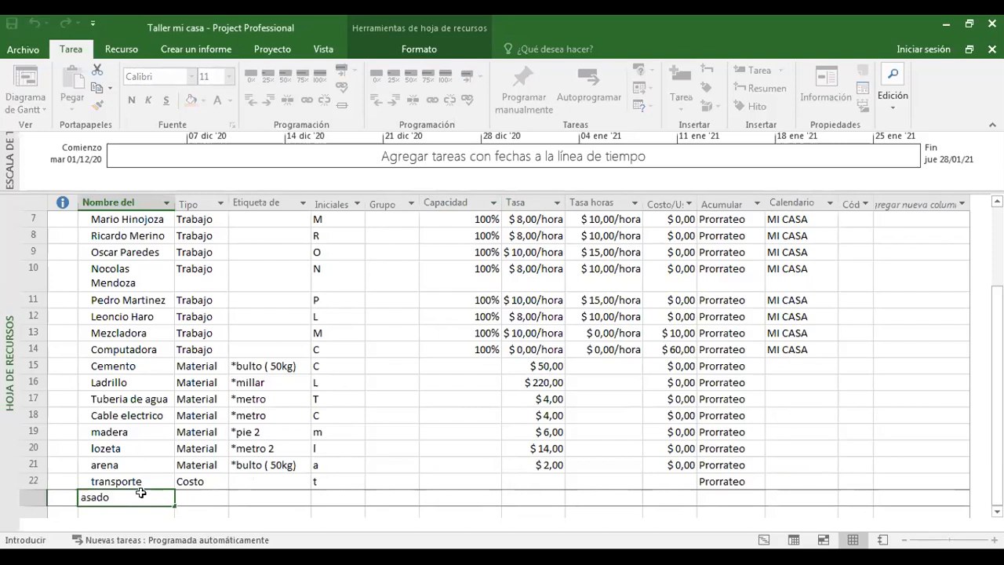
pyautogui.press('Tab')
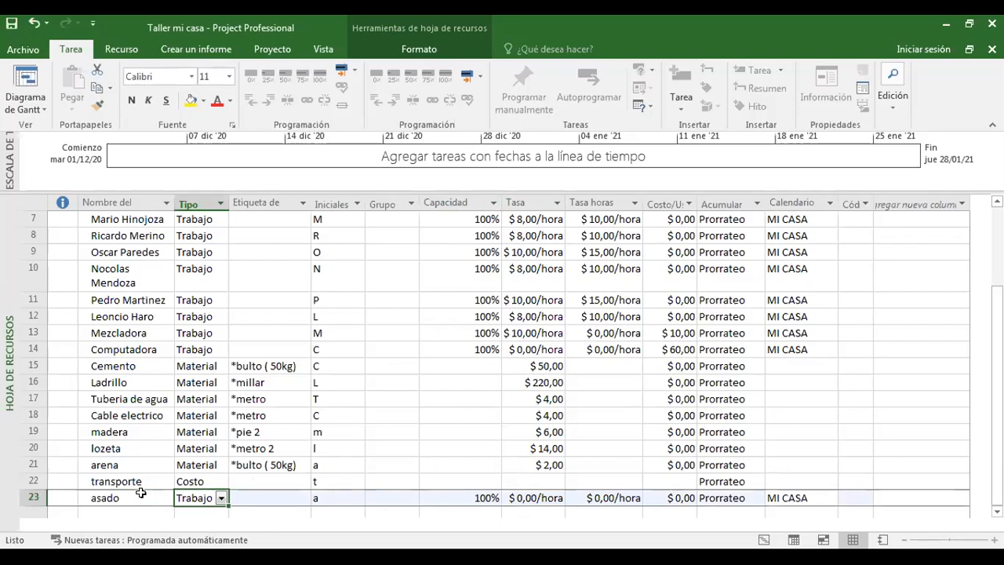
pyautogui.click(221, 499)
pyautogui.click(204, 512)
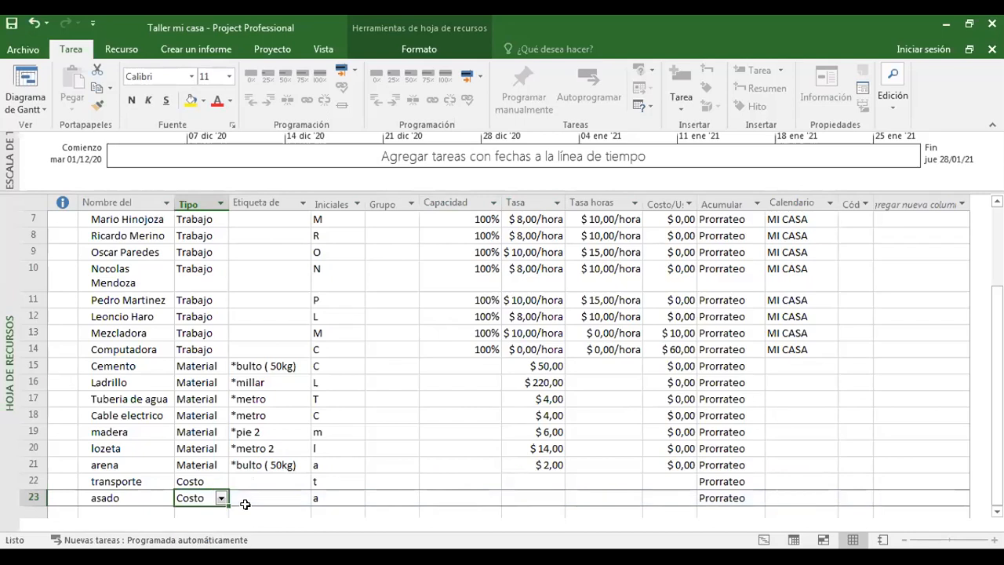
pyautogui.click(673, 498)
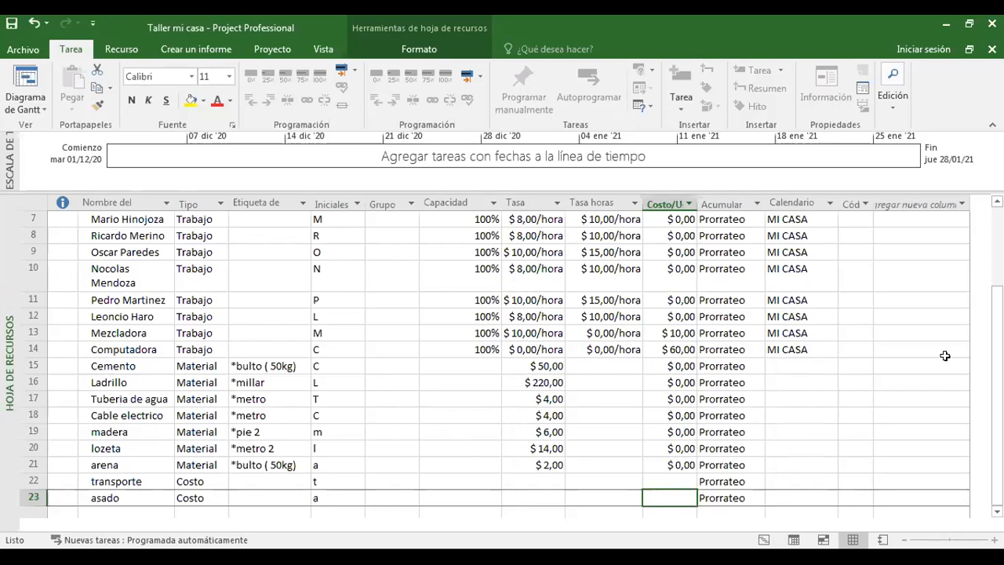
# Switch from the resource sheet to the Gantt chart view (Diagrama de Gantt).
pyautogui.scroll(3, 997, 298)
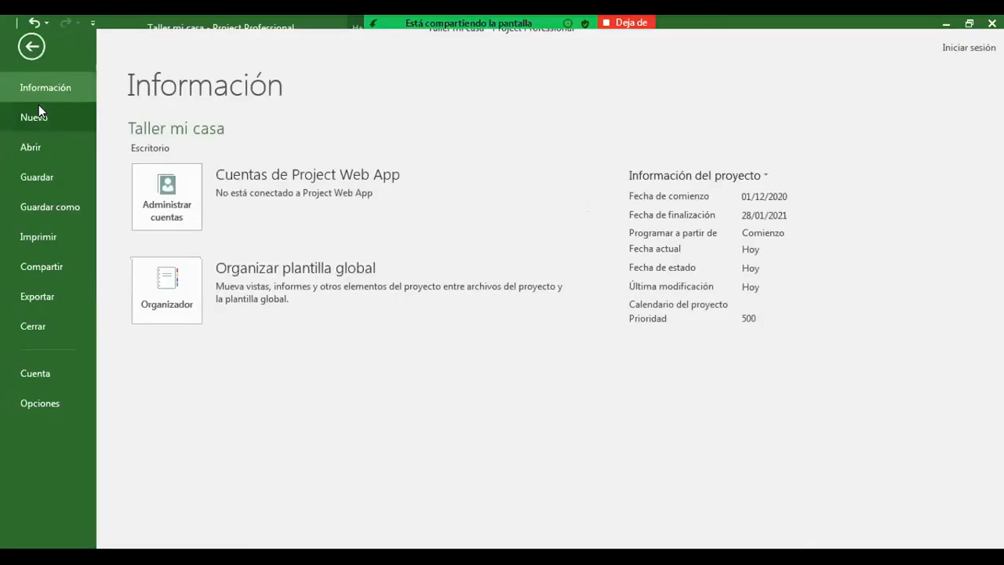
pyautogui.click(38, 106)
pyautogui.click(215, 272)
pyautogui.click(35, 103)
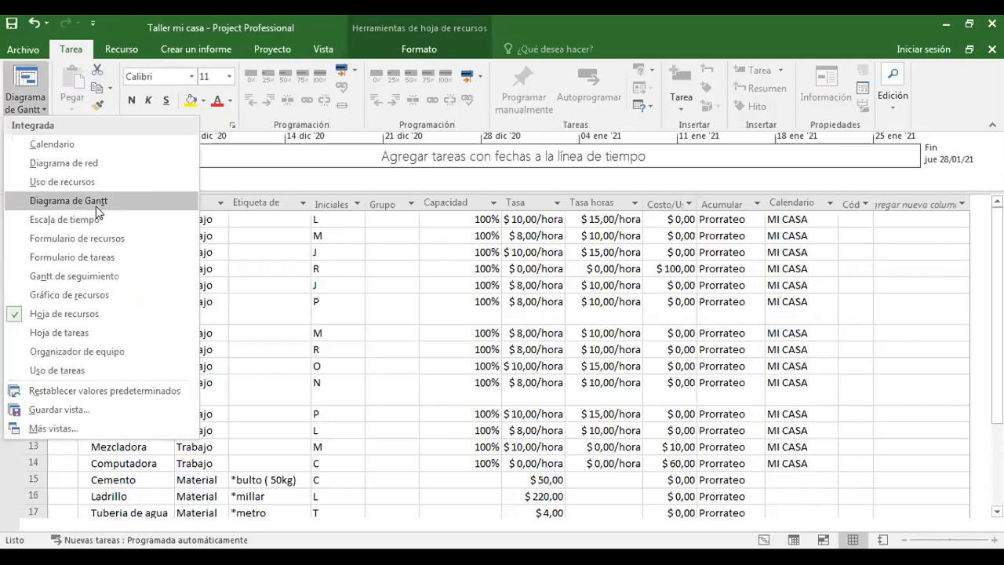
pyautogui.click(96, 206)
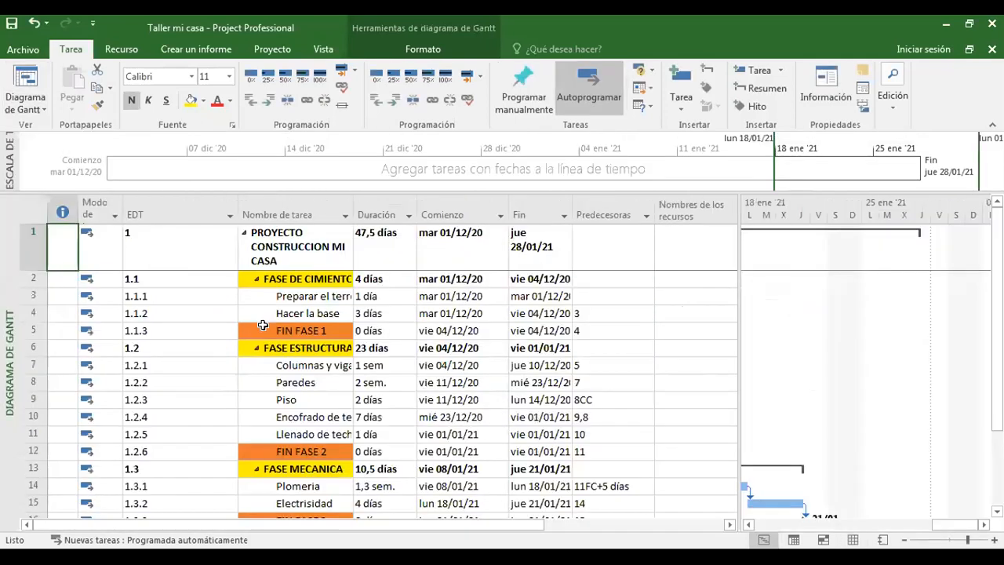
# Widen the task table area so the full Nombres de los recursos column shows beside the chart.
pyautogui.click(609, 367)
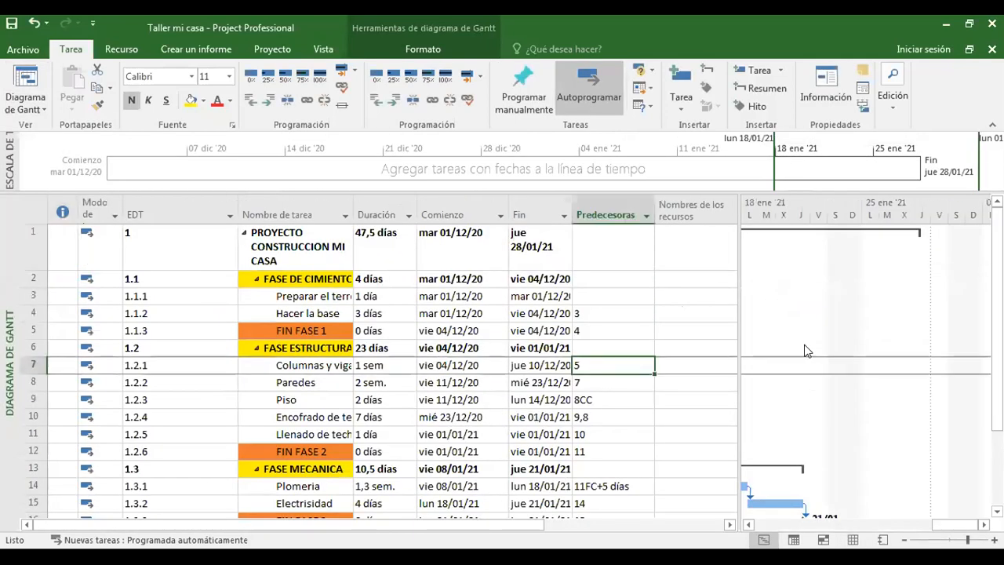
pyautogui.click(686, 215)
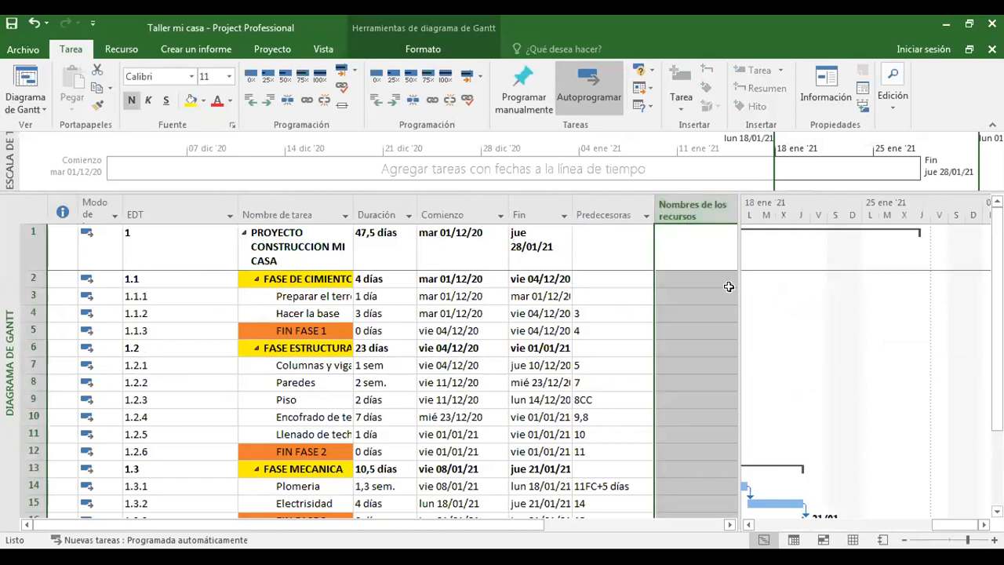
pyautogui.moveTo(741, 288); pyautogui.dragTo(772, 287)
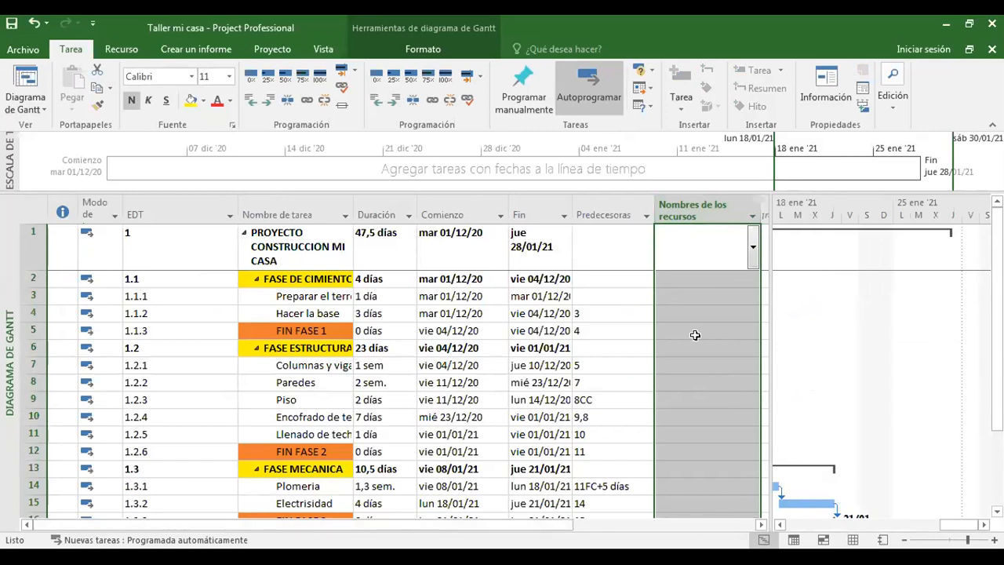
# Assign the two workers listed between Computadora and Ladrillo, plus Ladrillo itself, to task 1.1.1 Preparar el terreno in its resource names cell.
pyautogui.click(667, 278)
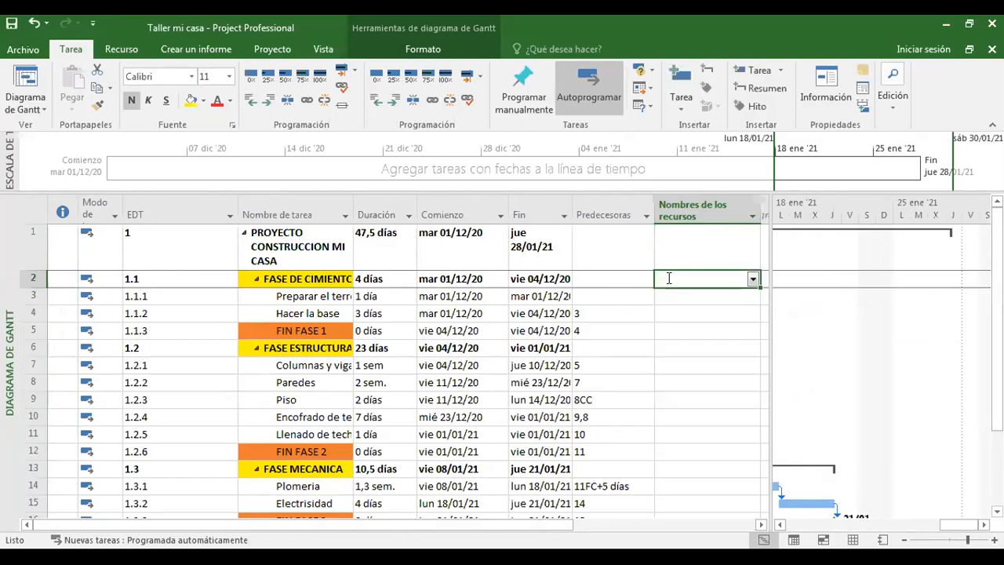
pyautogui.click(677, 299)
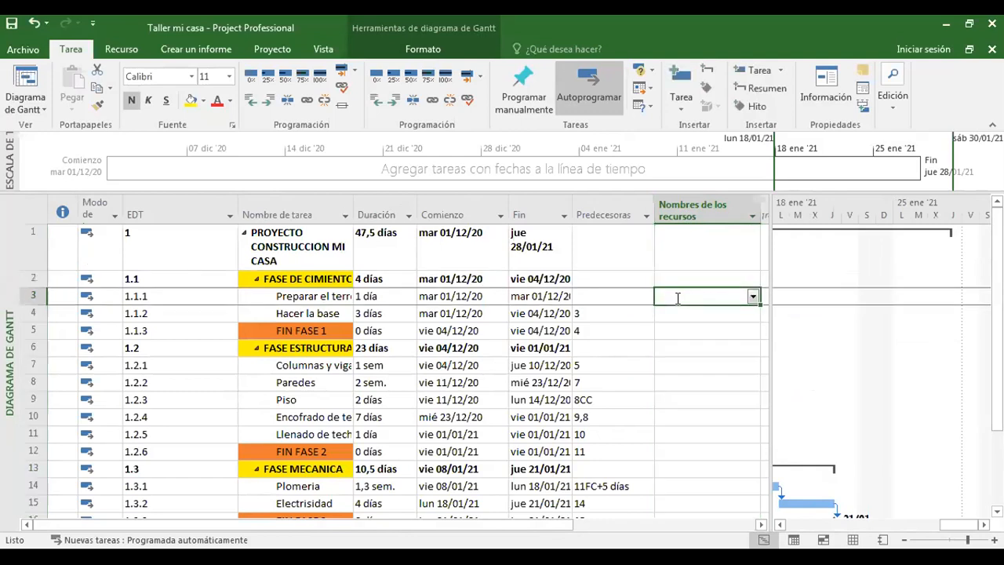
pyautogui.click(752, 297)
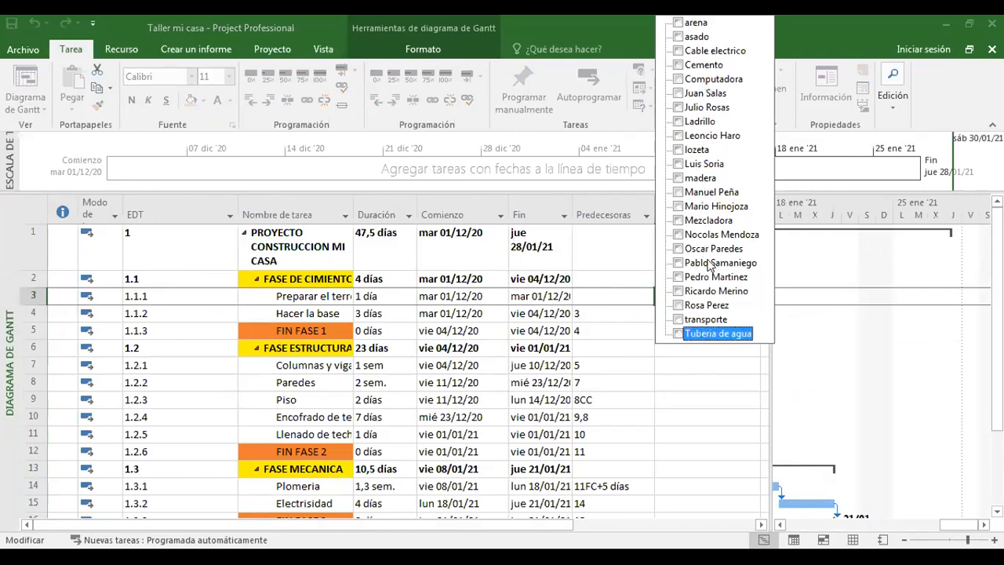
pyautogui.click(679, 93)
pyautogui.click(679, 108)
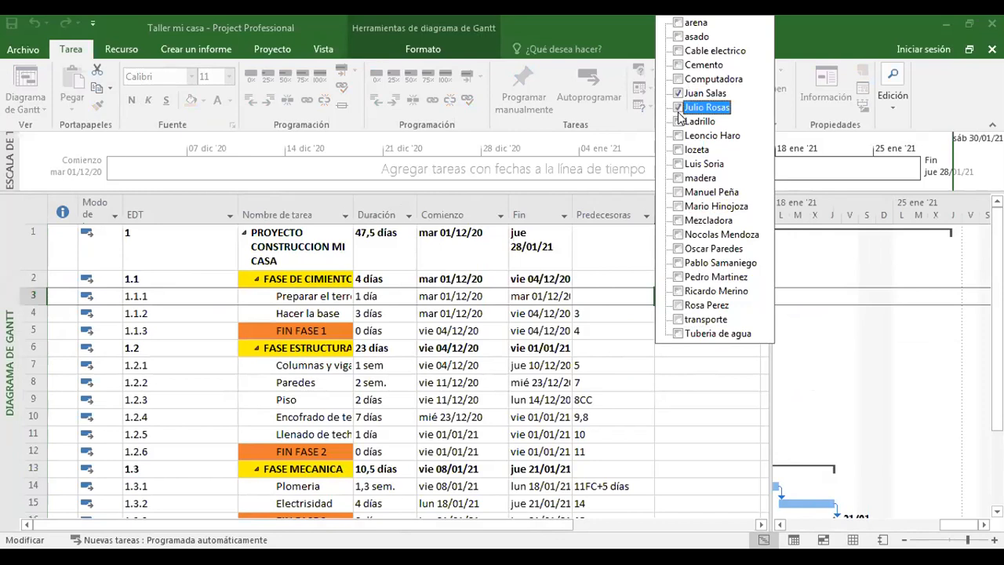
pyautogui.click(679, 122)
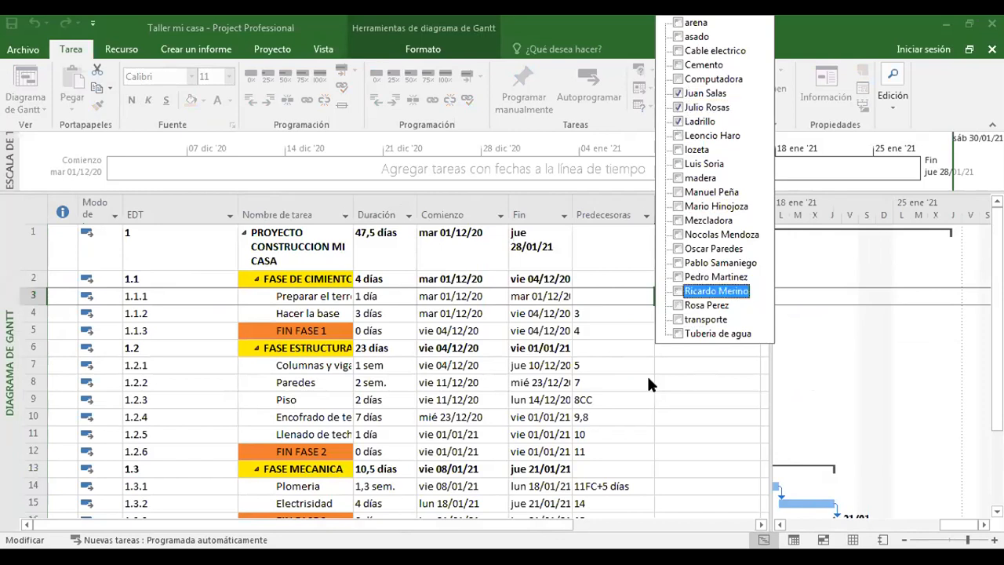
pyautogui.click(632, 403)
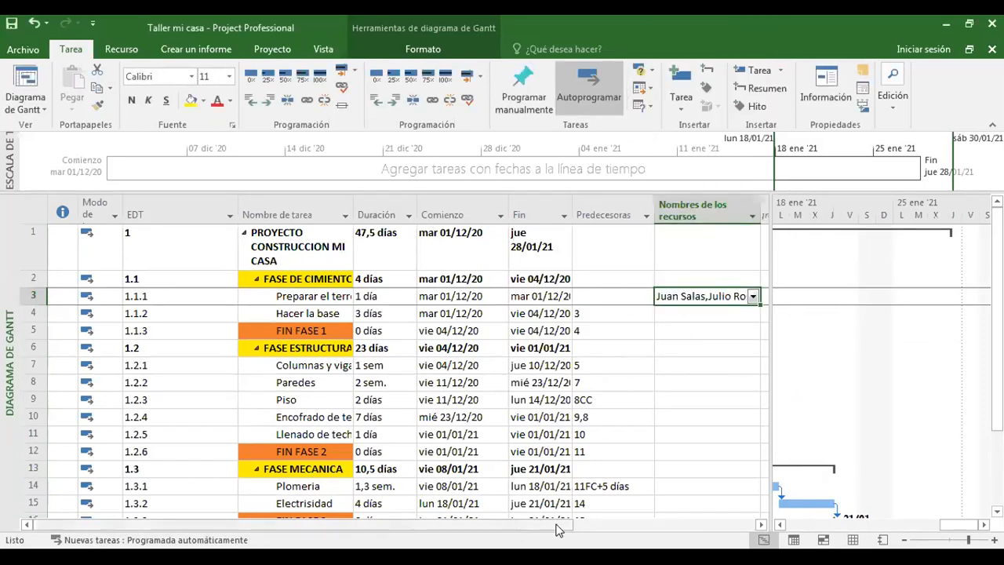
# Narrow the task table to expose more of the Gantt chart and clear all resources assigned to Preparar el terreno.
pyautogui.moveTo(565, 526); pyautogui.dragTo(627, 523)
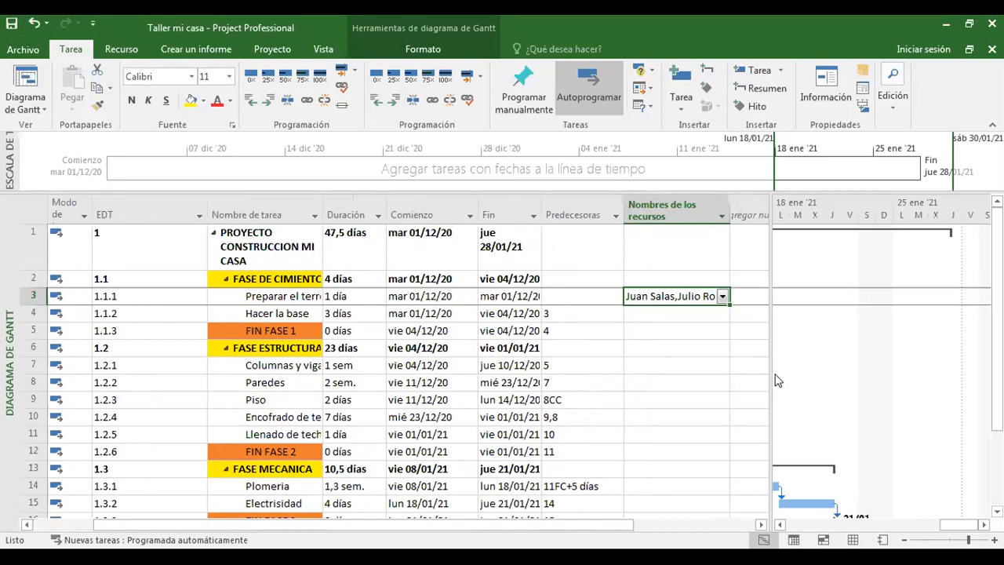
pyautogui.moveTo(766, 364); pyautogui.dragTo(684, 364)
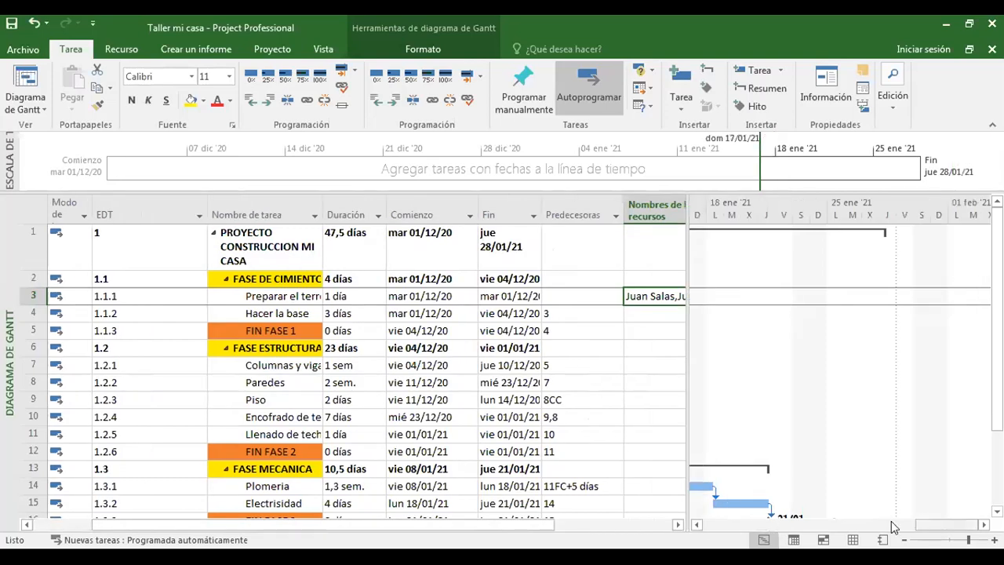
pyautogui.click(789, 524)
pyautogui.click(701, 522)
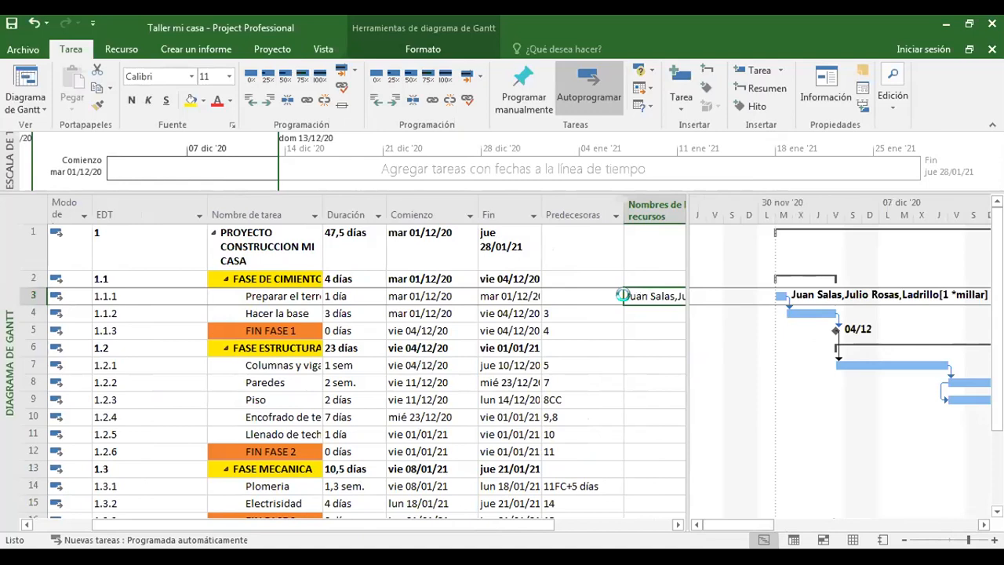
pyautogui.press('Delete')
pyautogui.click(629, 346)
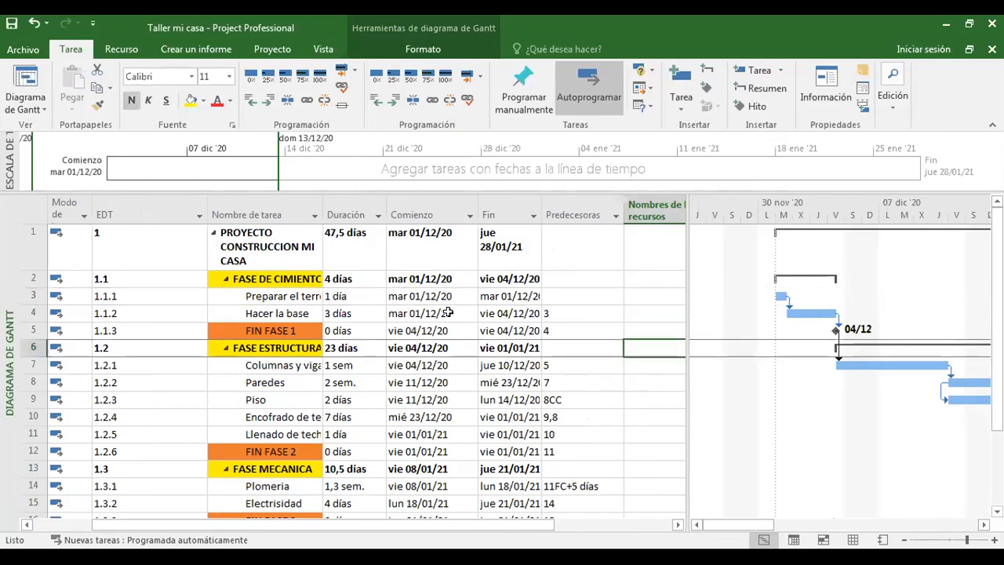
# Use Asignar recursos to assign the worker listed directly below Computadora to the task Preparar el terreno.
pyautogui.click(634, 296)
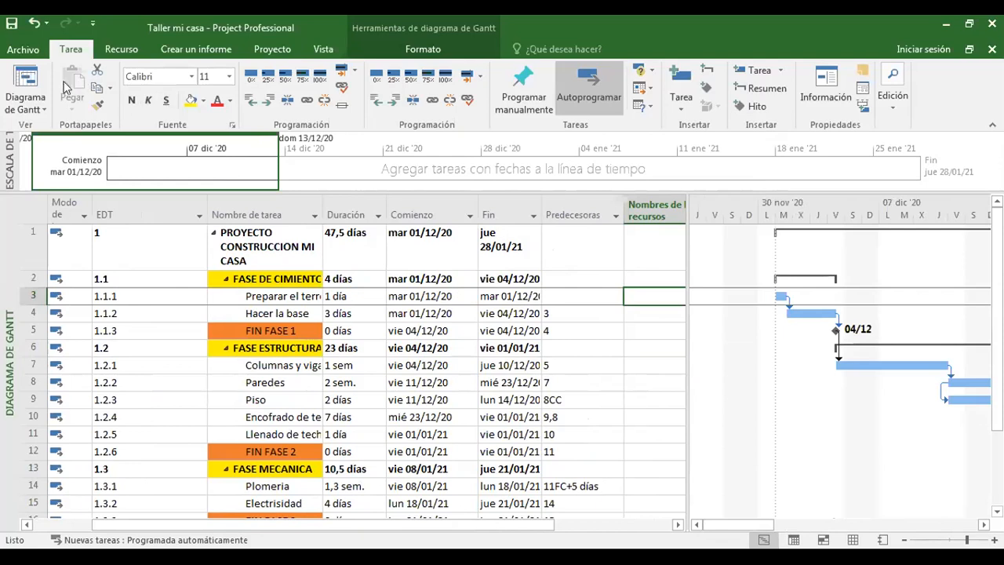
pyautogui.click(120, 50)
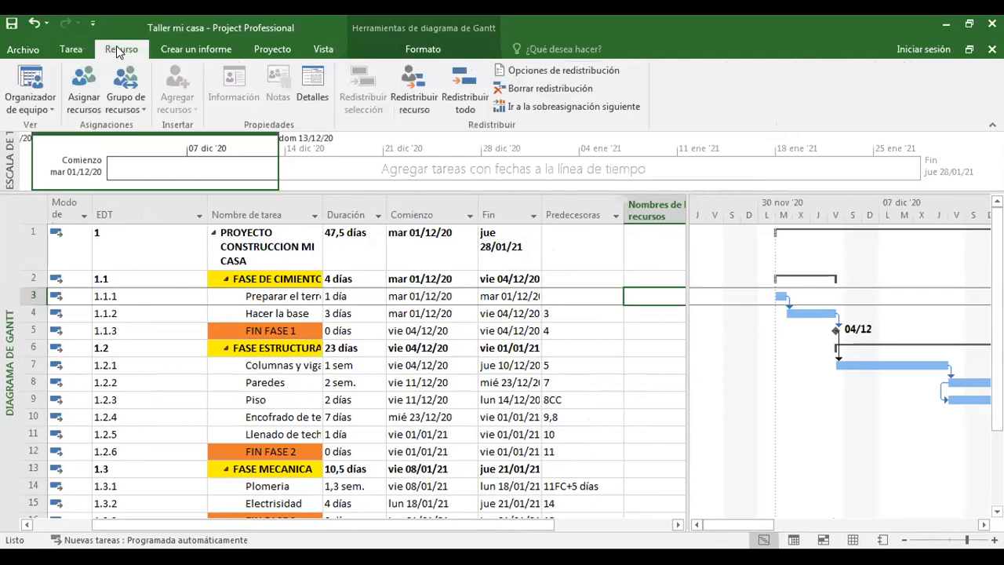
pyautogui.click(90, 82)
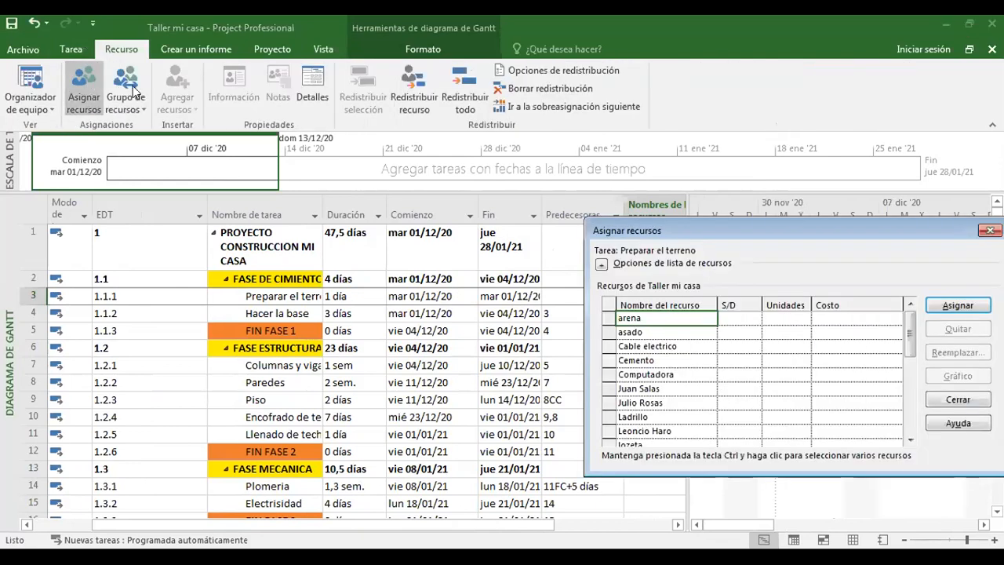
pyautogui.moveTo(725, 231); pyautogui.dragTo(363, 196)
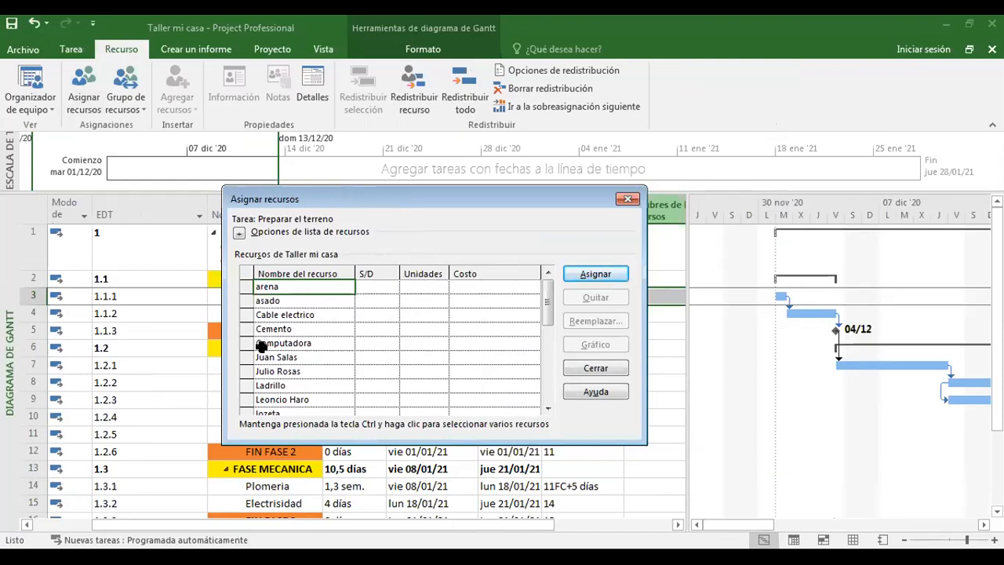
pyautogui.click(256, 357)
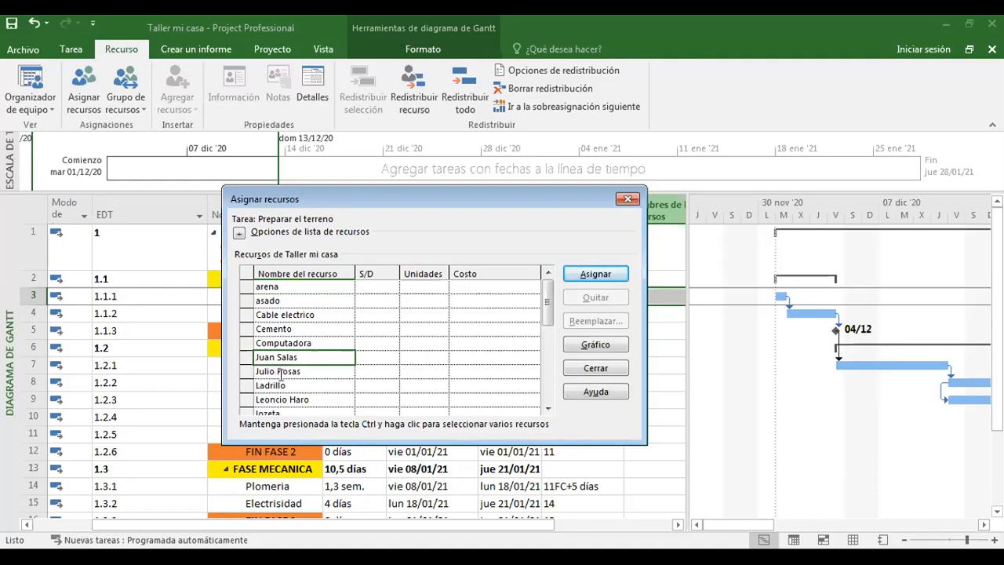
pyautogui.click(247, 357)
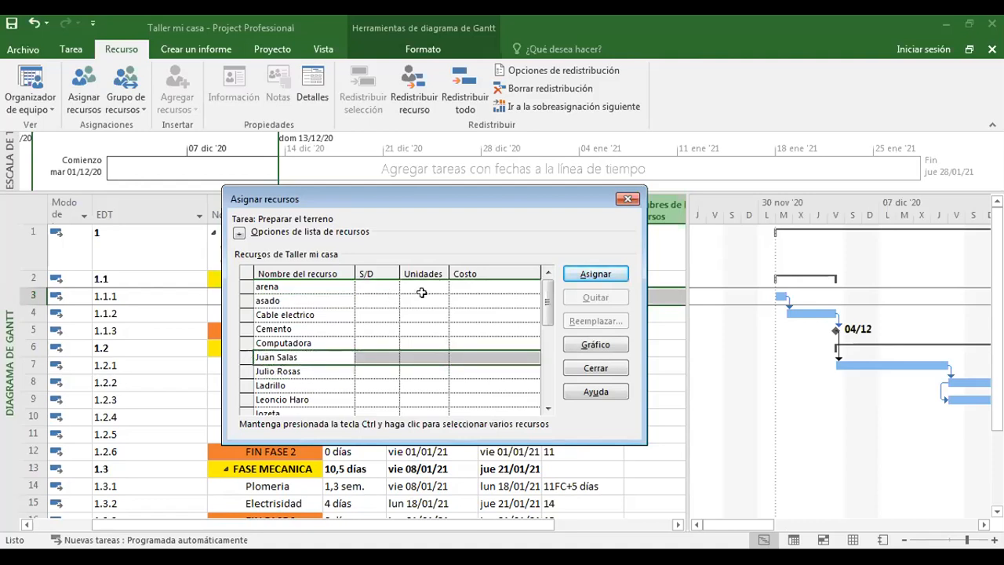
pyautogui.click(594, 274)
# Set the assigned worker's units on Preparar el terreno to 10% and close the resource assignment dialog.
pyautogui.click(414, 286)
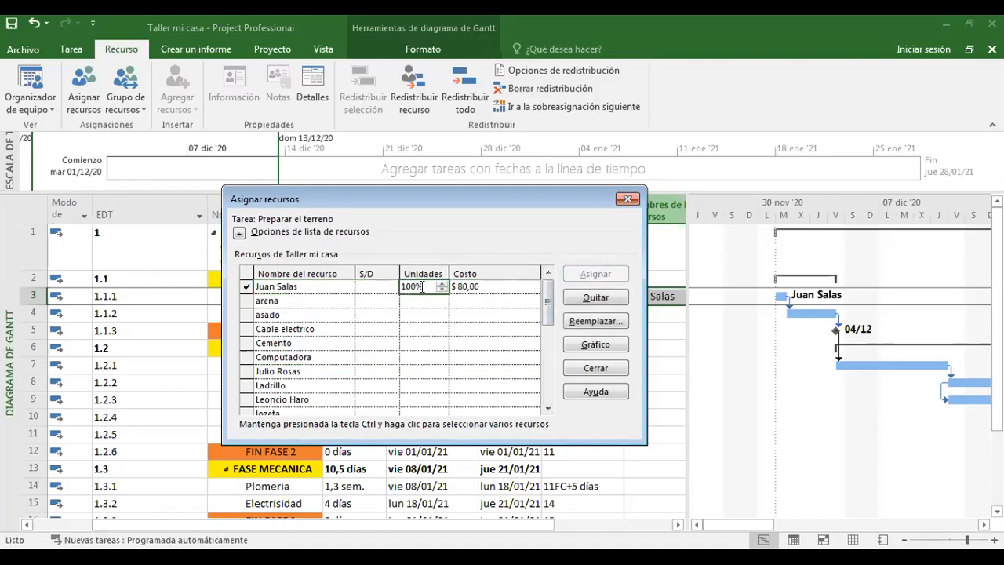
pyautogui.moveTo(424, 287); pyautogui.dragTo(392, 287)
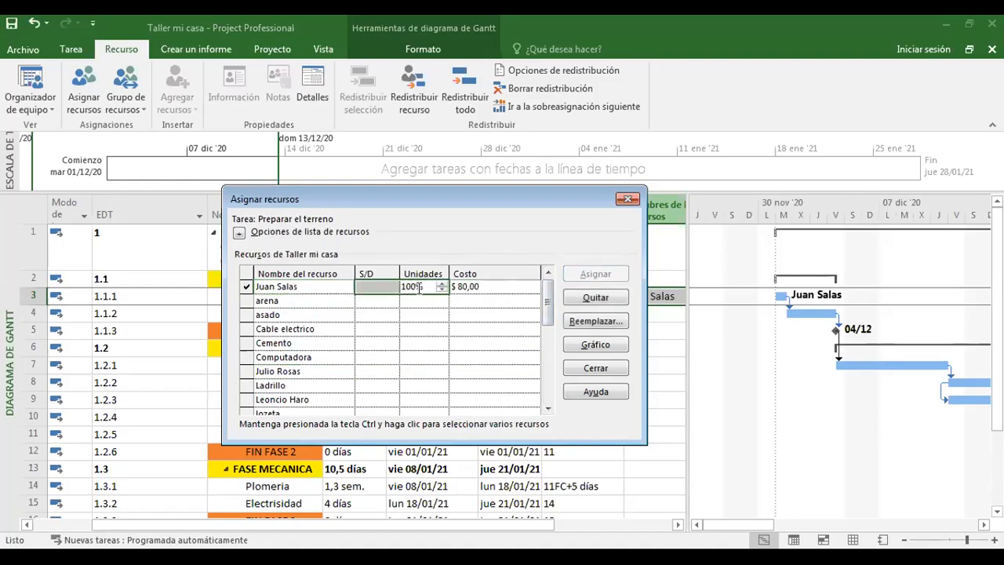
pyautogui.click(417, 287)
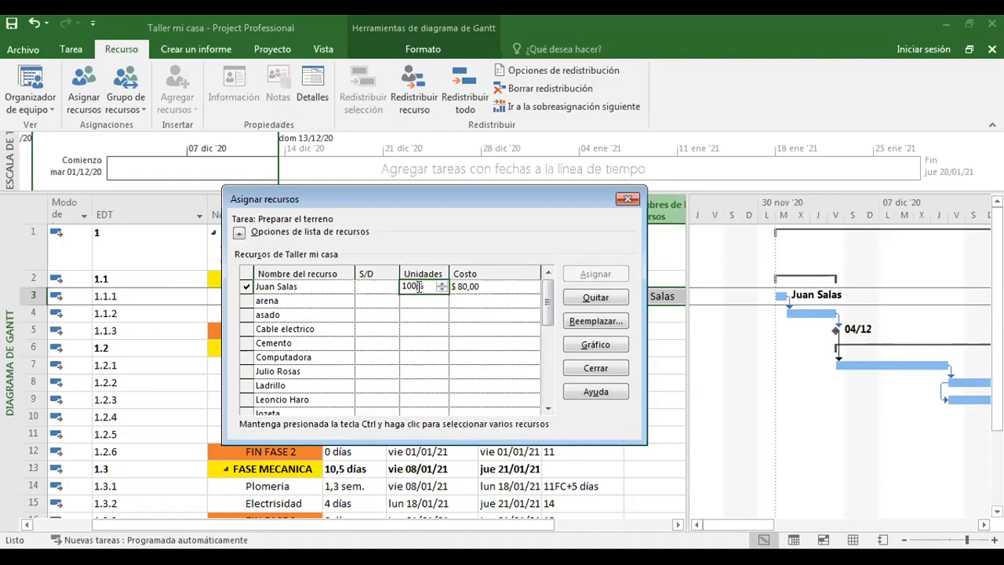
pyautogui.press('BackSpace')
pyautogui.click(482, 286)
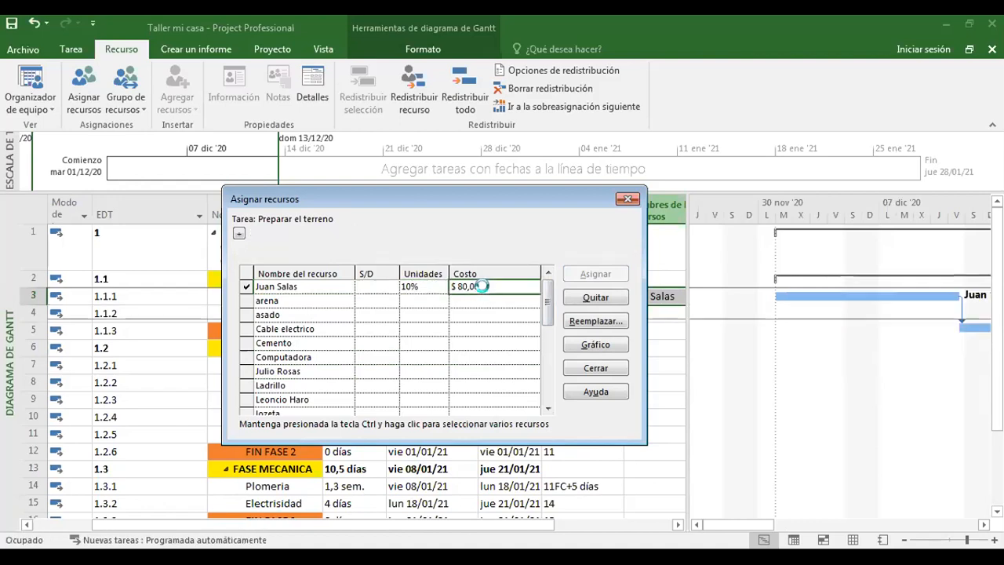
pyautogui.click(426, 290)
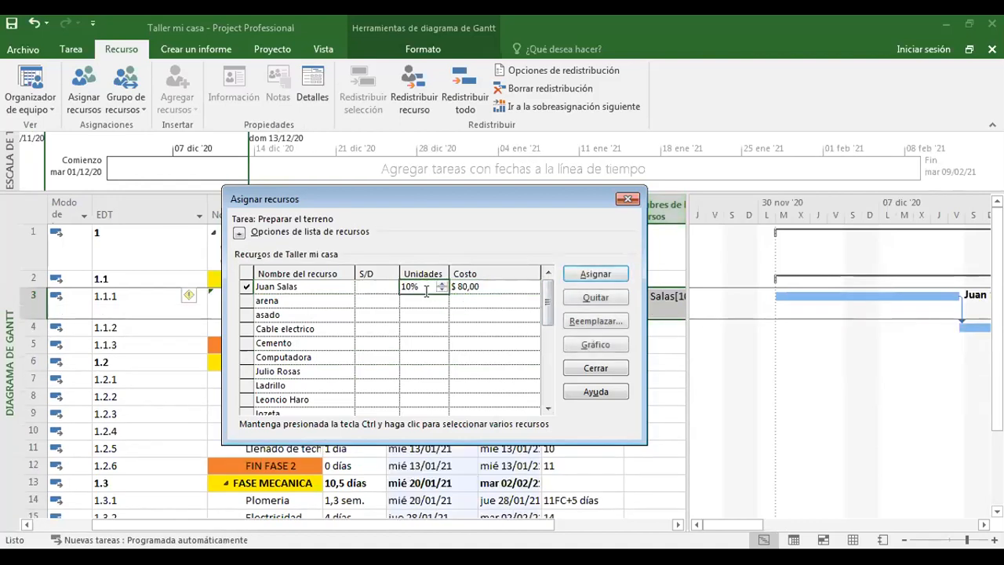
pyautogui.click(627, 200)
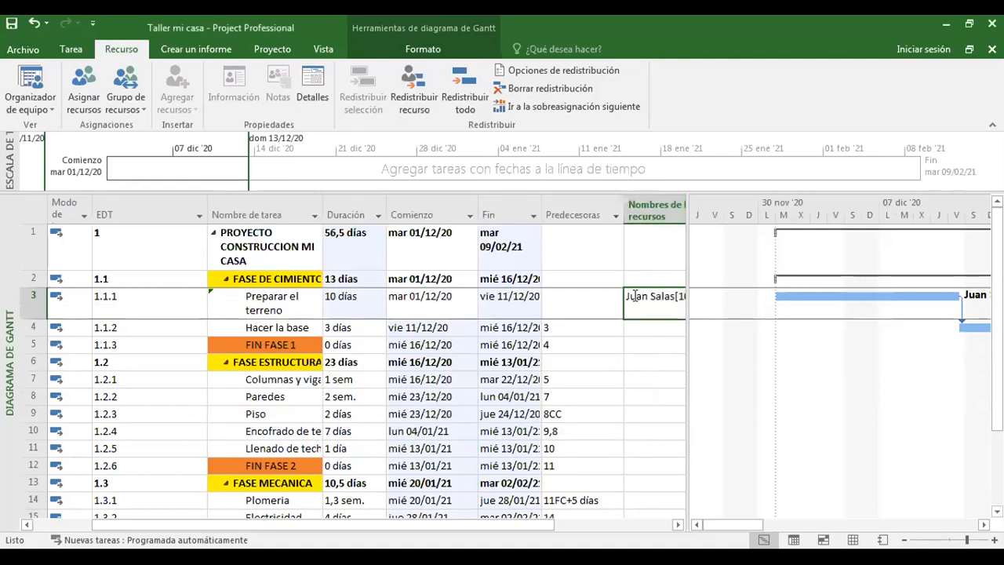
# Clear the resource assigned to task 1.1.1 Preparar el terreno in the Gantt table.
pyautogui.press('Delete')
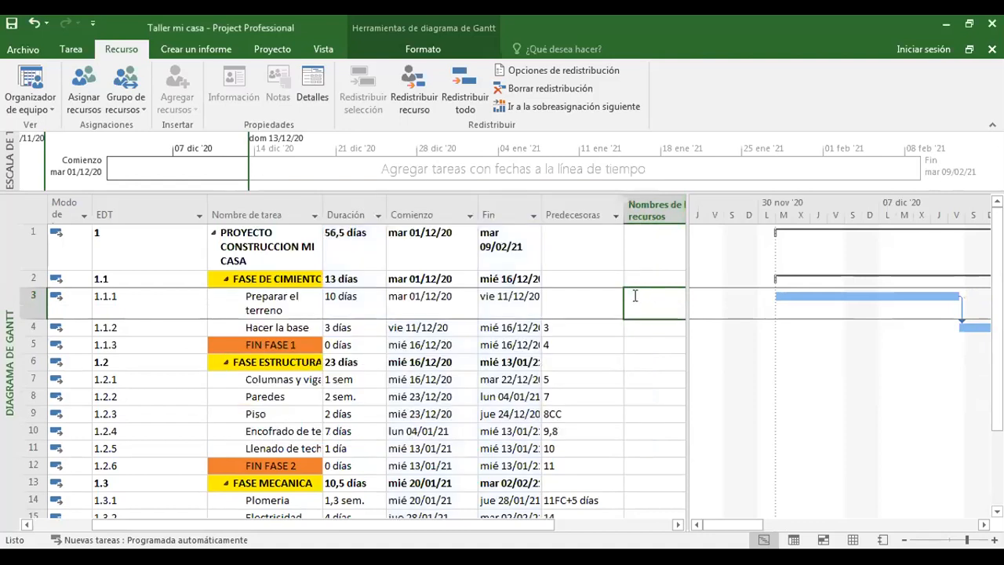
pyautogui.click(636, 340)
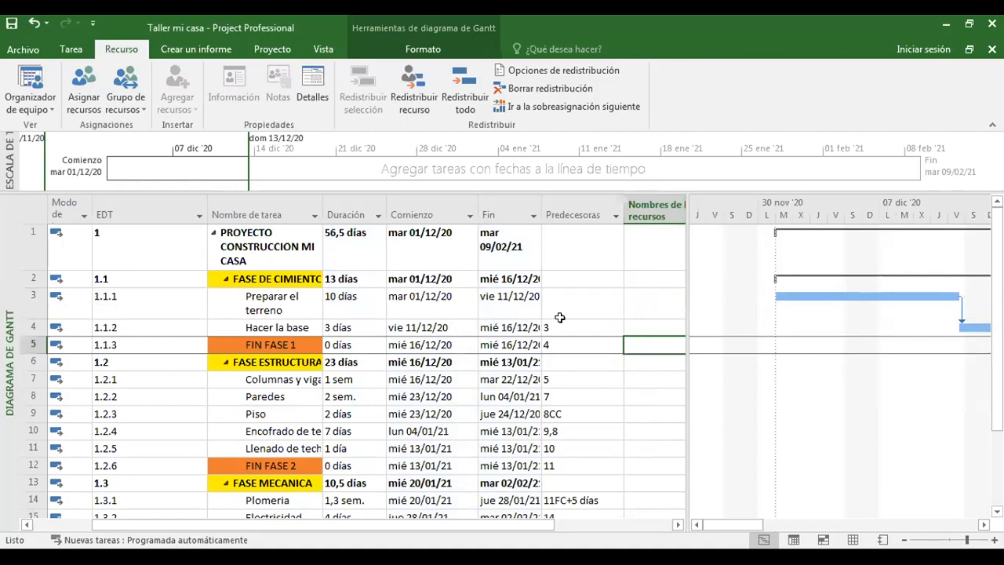
pyautogui.click(311, 302)
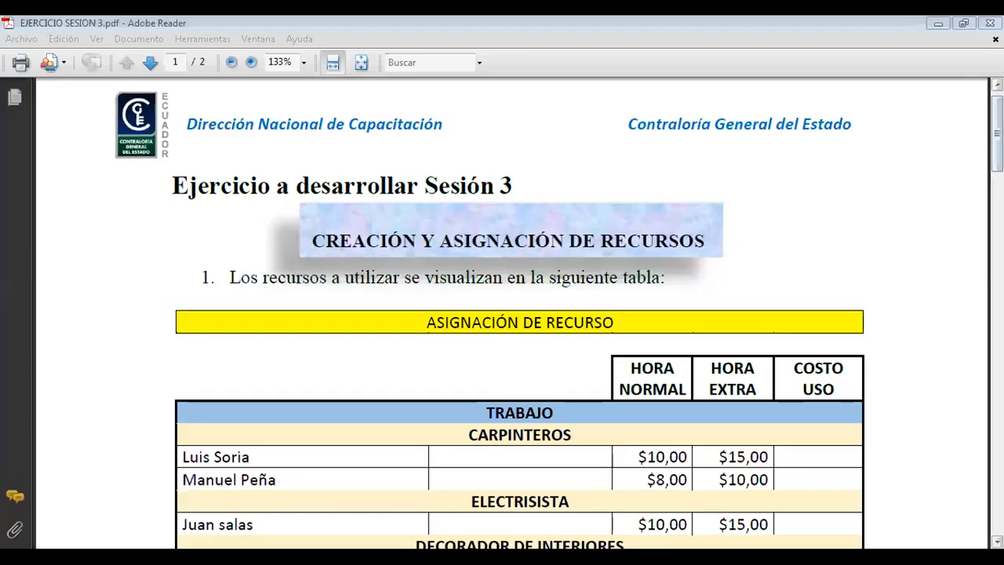
pyautogui.moveTo(997, 133); pyautogui.dragTo(997, 275)
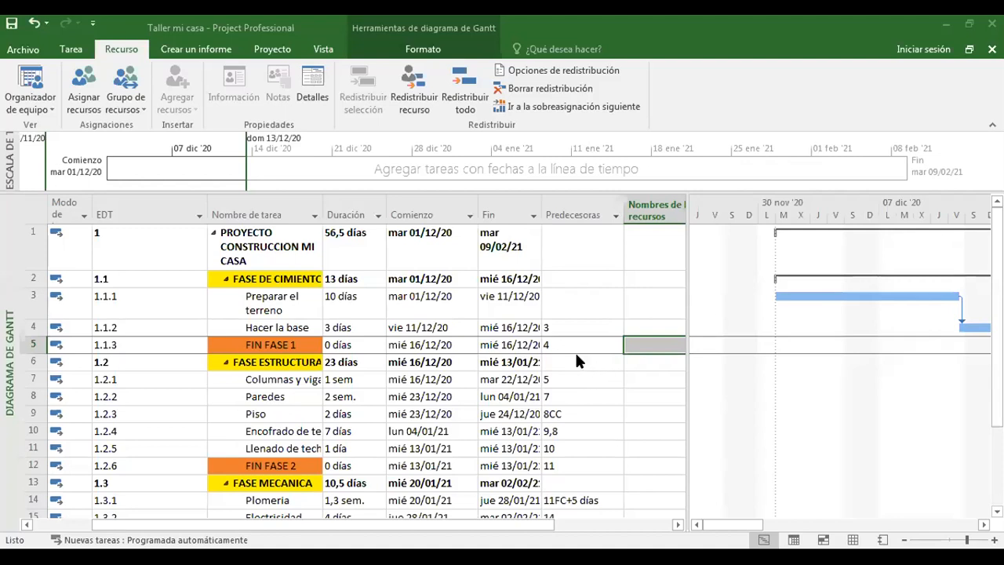
# Open the resource sheet and set the maximum capacity of the worker in row 5 to 50%.
pyautogui.click(853, 541)
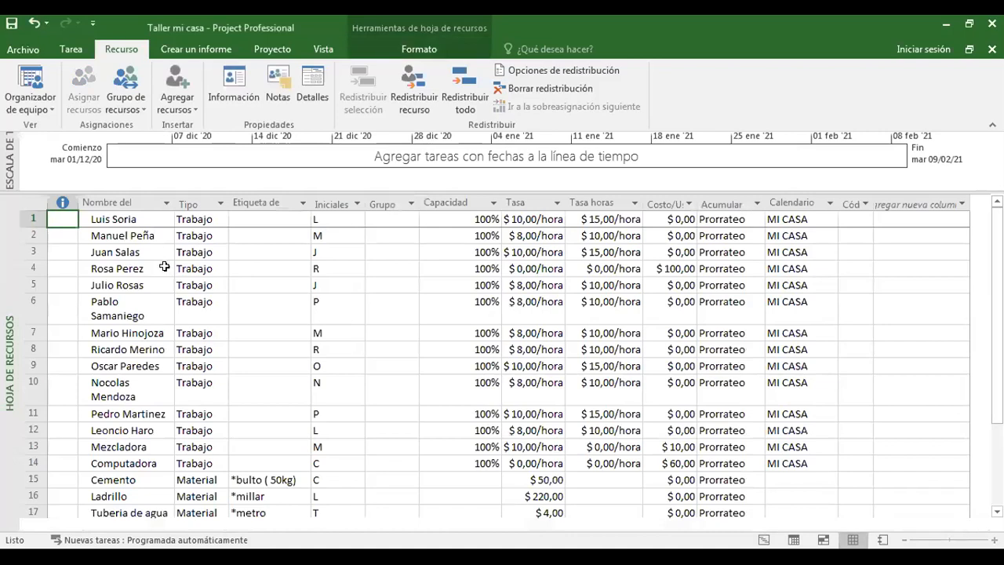
pyautogui.click(118, 284)
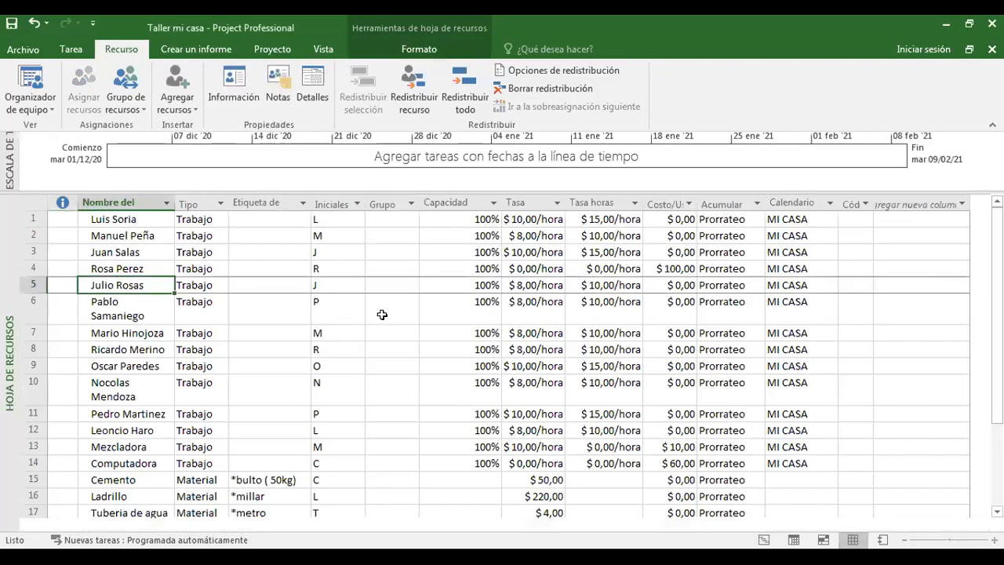
pyautogui.click(481, 283)
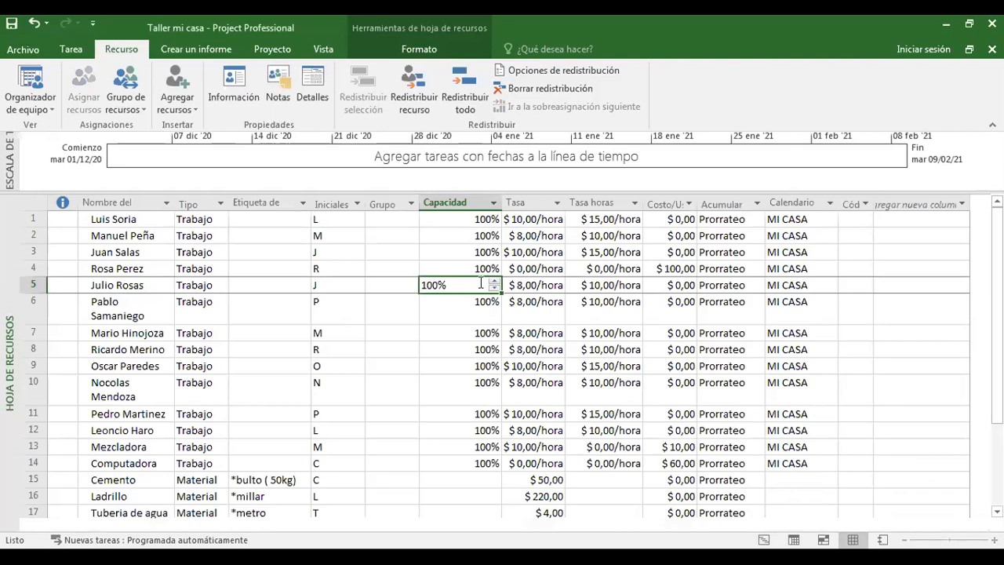
pyautogui.write('30')
pyautogui.press('Return')
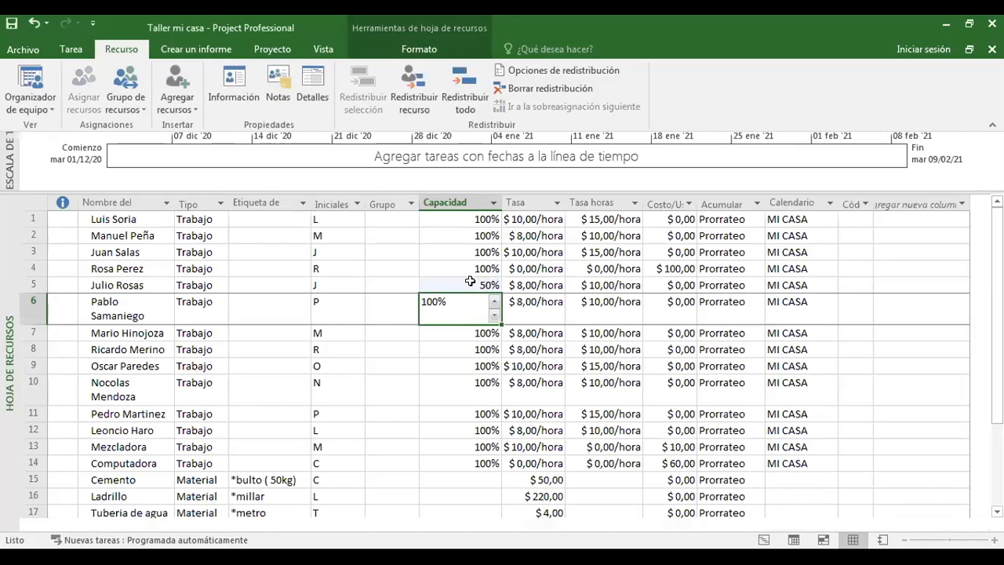
pyautogui.click(469, 284)
pyautogui.click(452, 334)
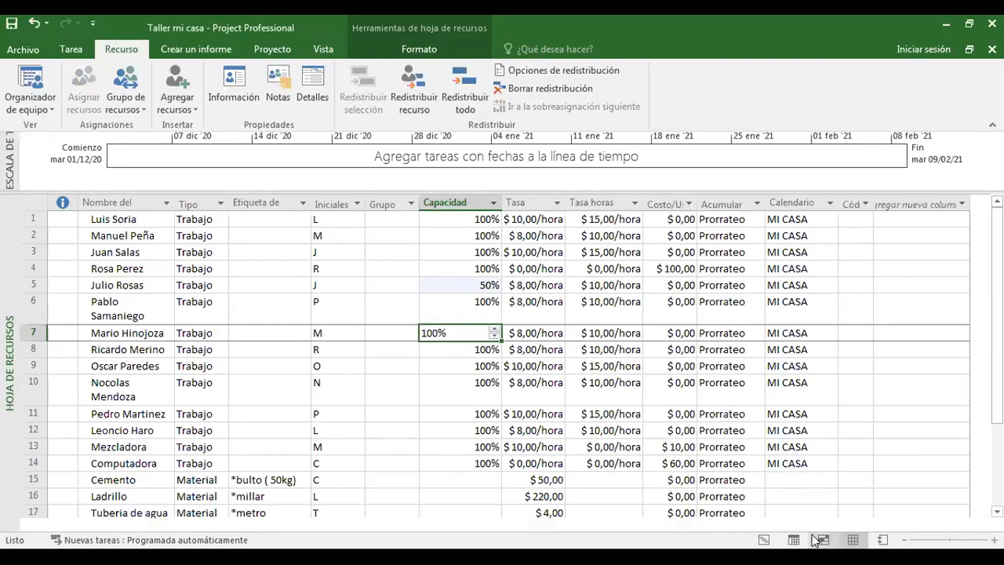
# Return to the Diagrama de Gantt view and select the Paredes task under the structure phase.
pyautogui.click(69, 56)
pyautogui.click(27, 103)
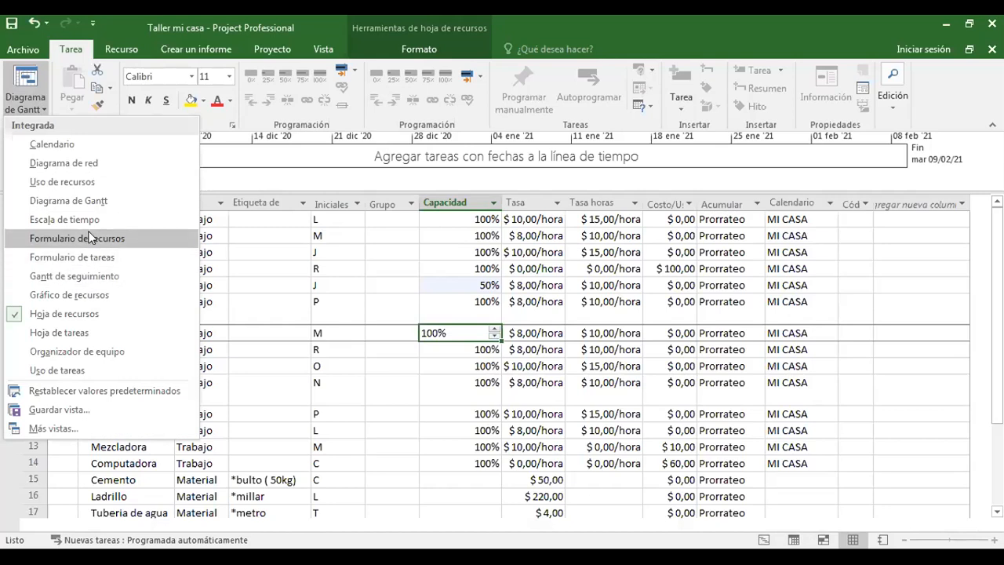
pyautogui.click(98, 208)
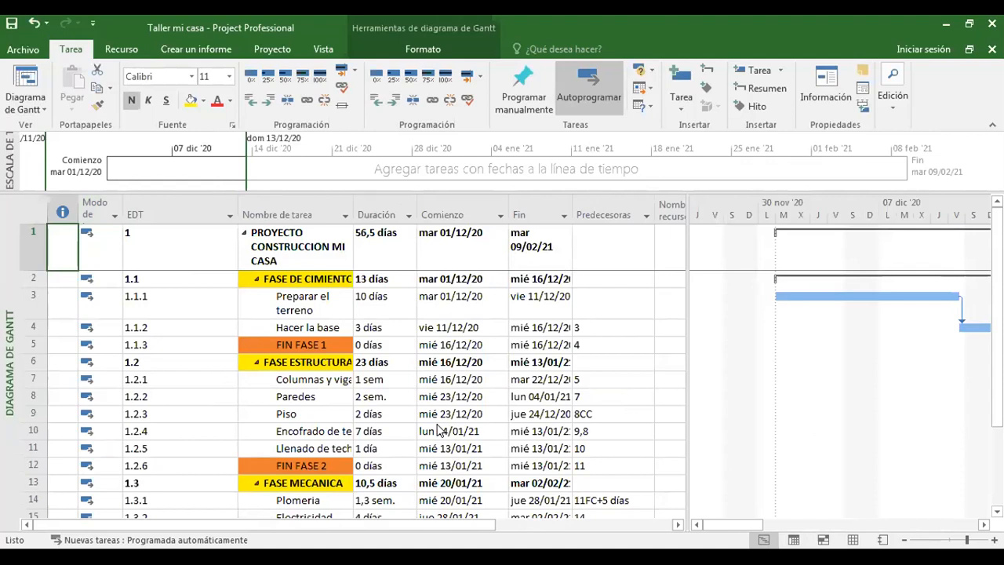
pyautogui.click(295, 381)
pyautogui.click(296, 396)
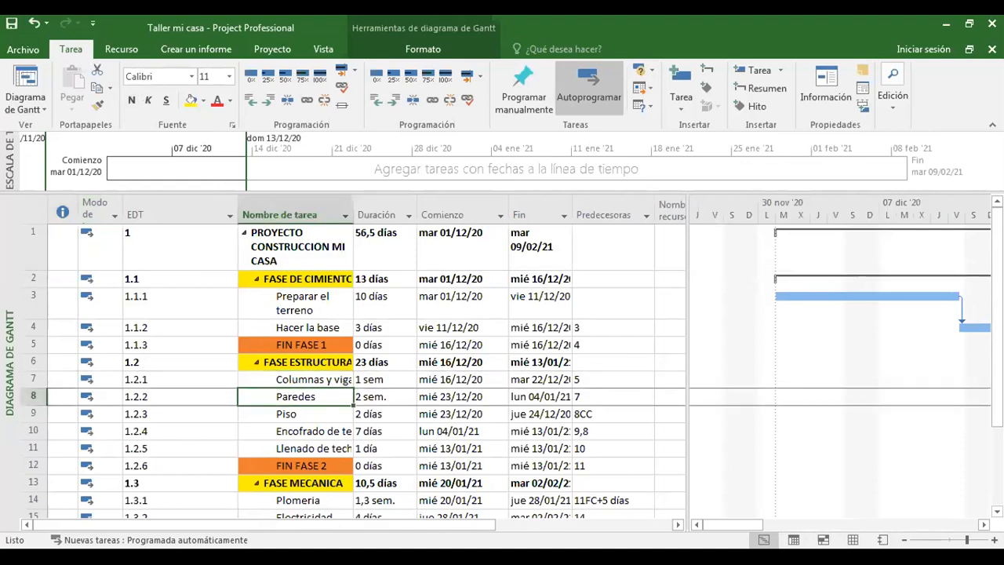
pyautogui.doubleClick(296, 396)
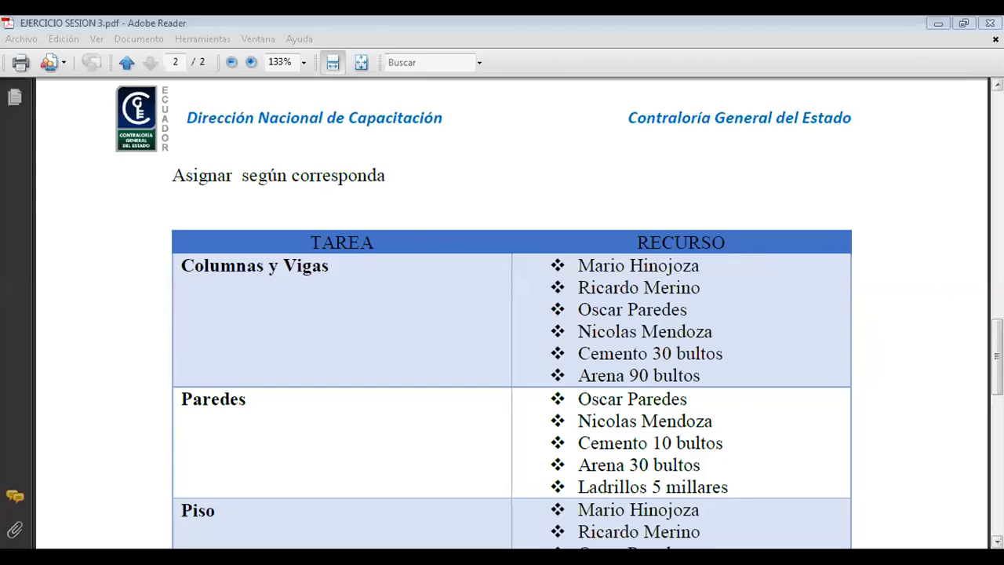
# Switch to EJERCICIO SESION 3.pdf in Adobe Reader and highlight the task Columnas y Vigas and its required resources in the assignment table.
pyautogui.scroll(-2, 502, 313)
pyautogui.scroll(-1, 314, 196)
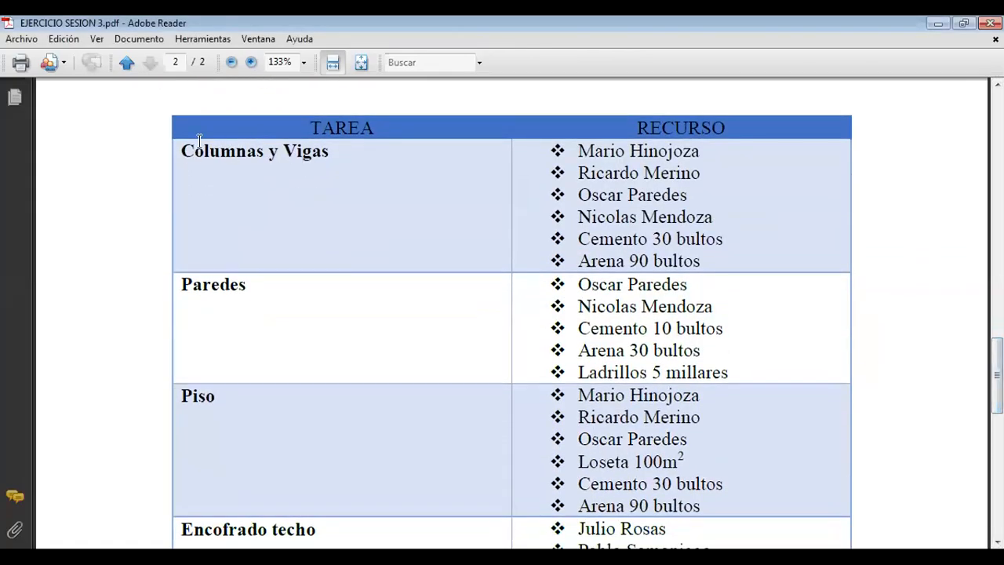
pyautogui.moveTo(189, 148); pyautogui.dragTo(328, 152)
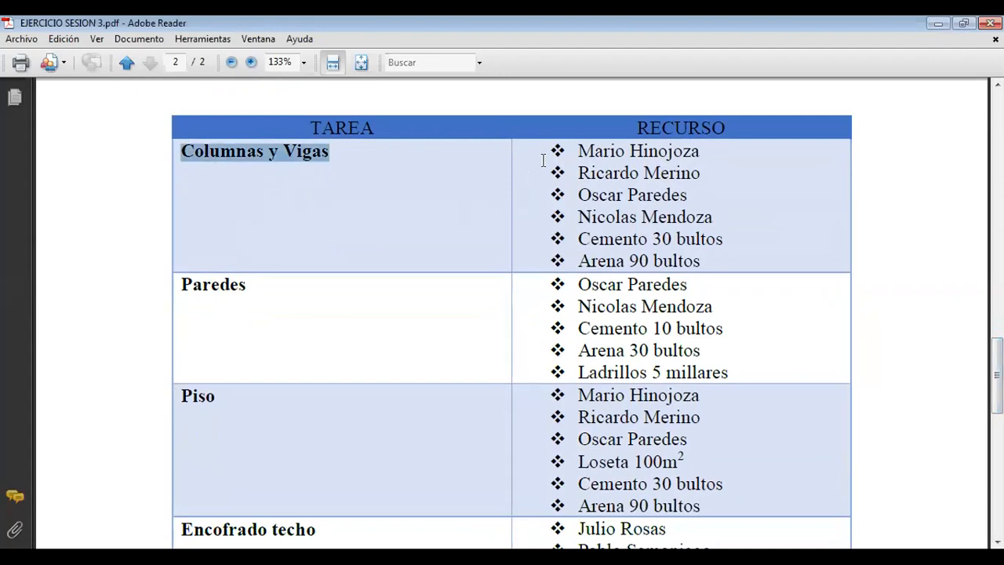
pyautogui.moveTo(576, 150); pyautogui.dragTo(699, 252)
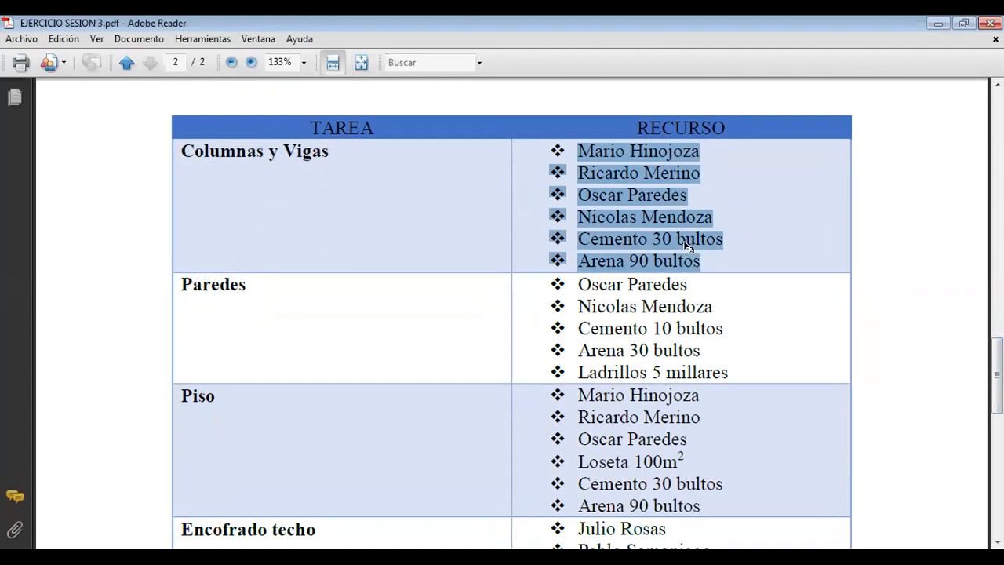
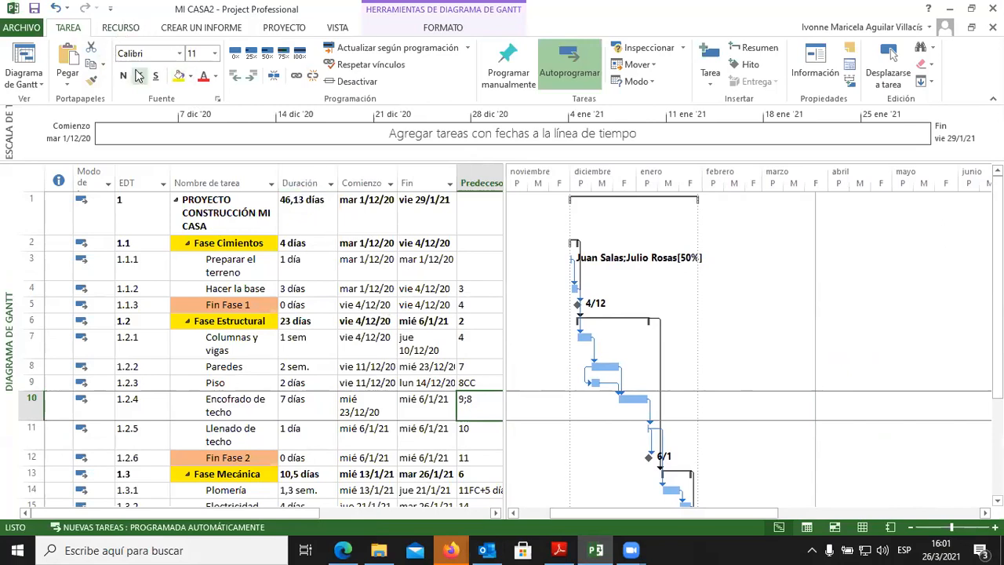
# Set the Gantt chart's timescale to Días and reduce its zoom slightly.
pyautogui.click(338, 28)
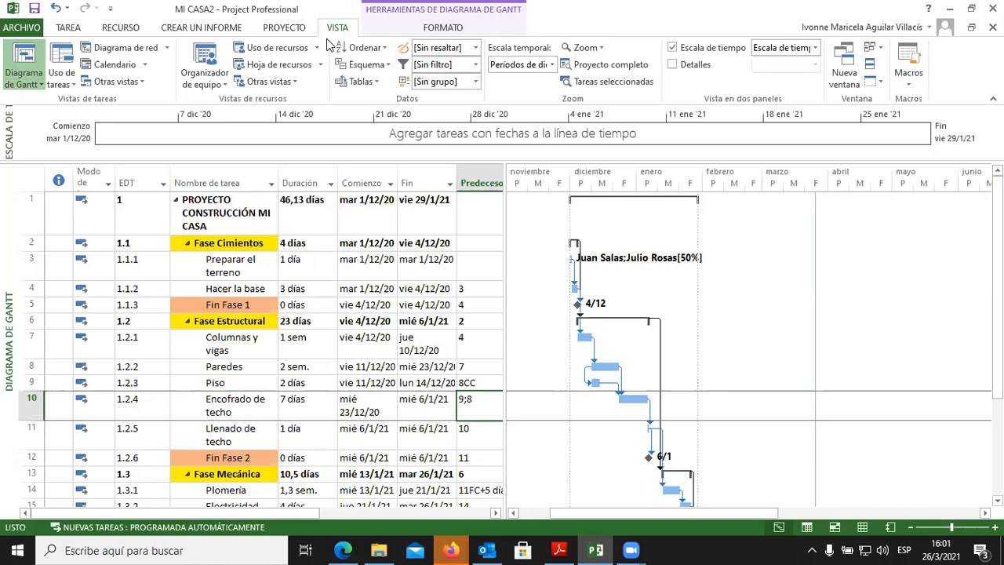
pyautogui.click(553, 66)
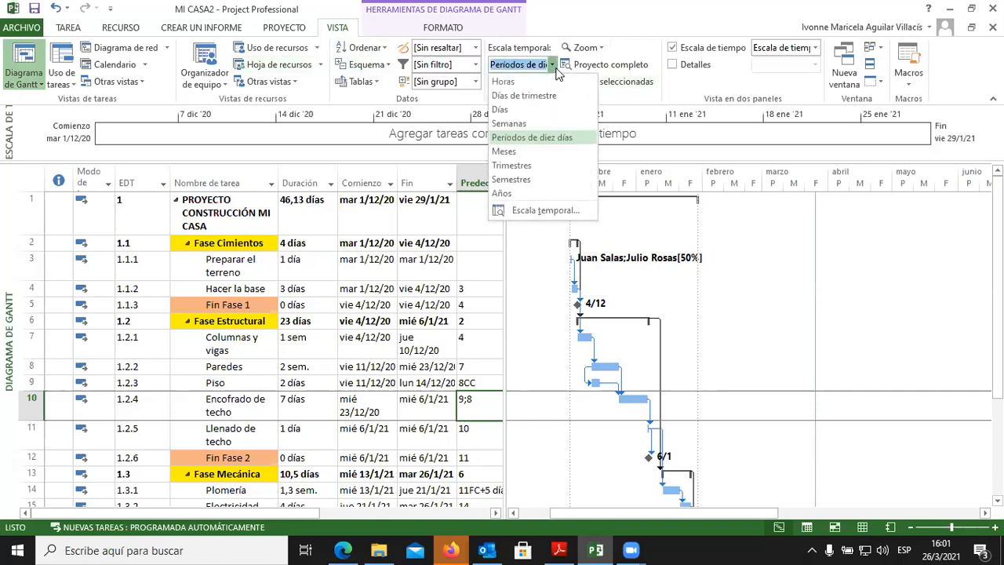
pyautogui.click(502, 110)
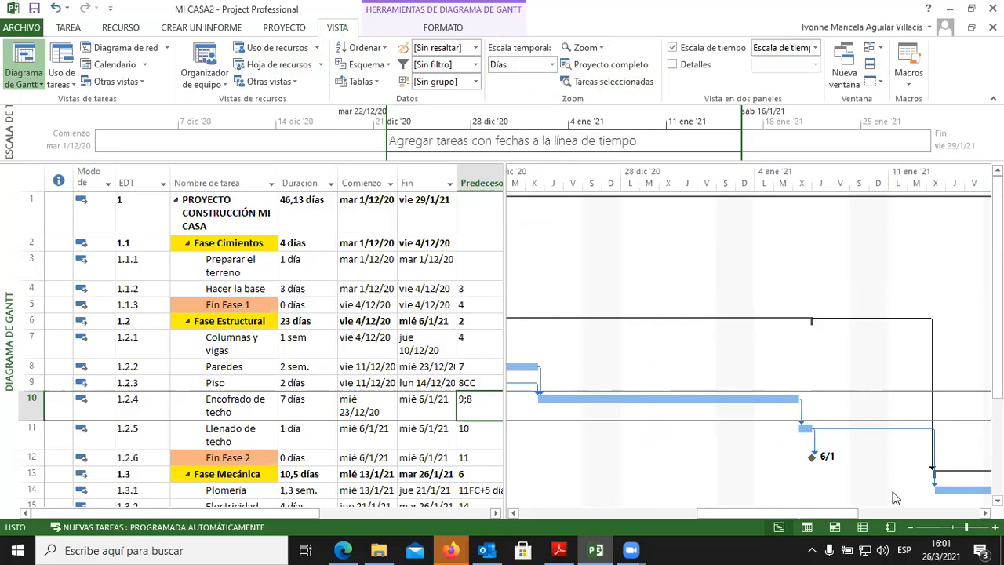
pyautogui.moveTo(966, 532); pyautogui.dragTo(956, 534)
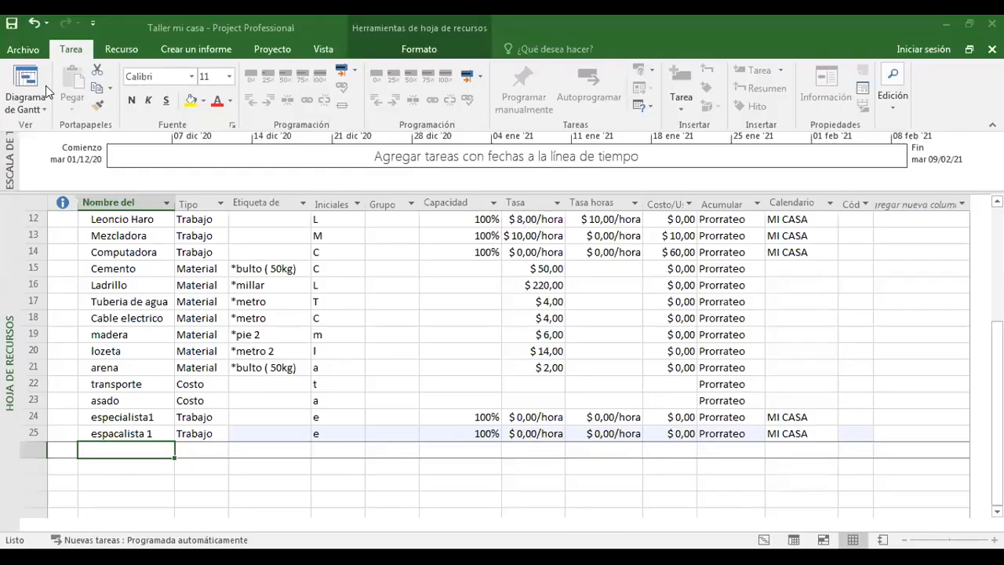
# Show the Taller mi casa project in the Diagrama de Gantt view with the Nombres de los recursos column fully visible.
pyautogui.click(35, 106)
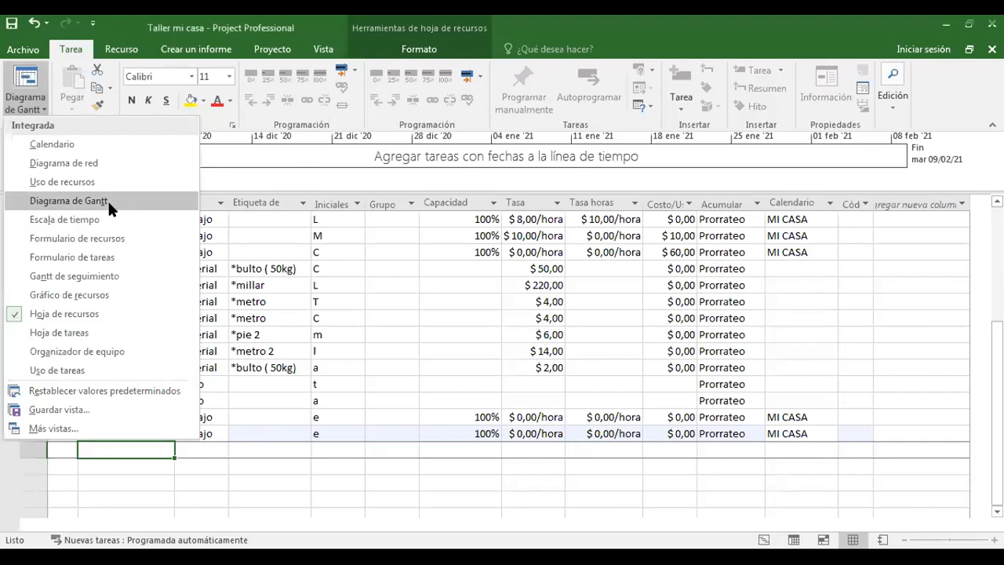
pyautogui.click(107, 199)
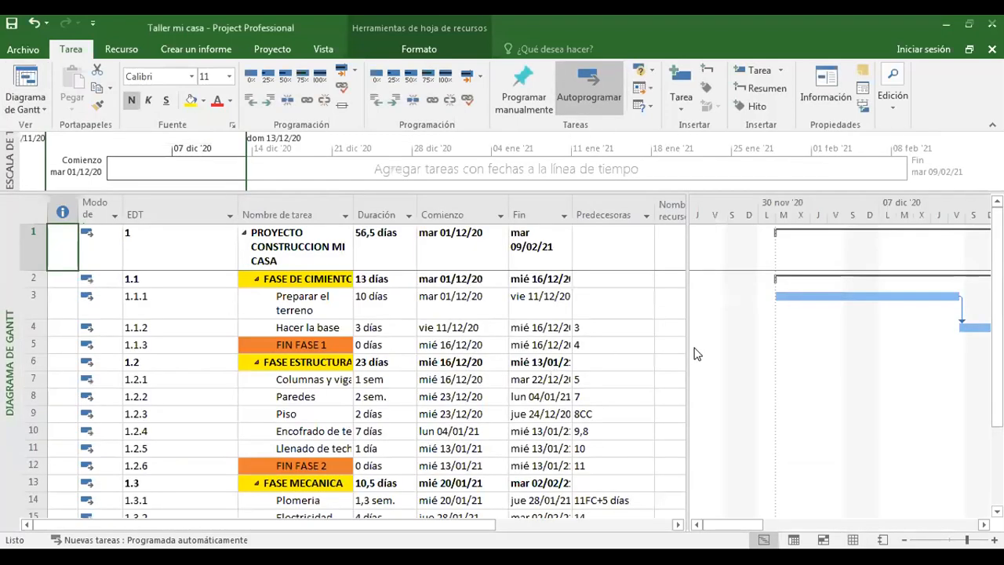
pyautogui.moveTo(685, 342); pyautogui.dragTo(717, 342)
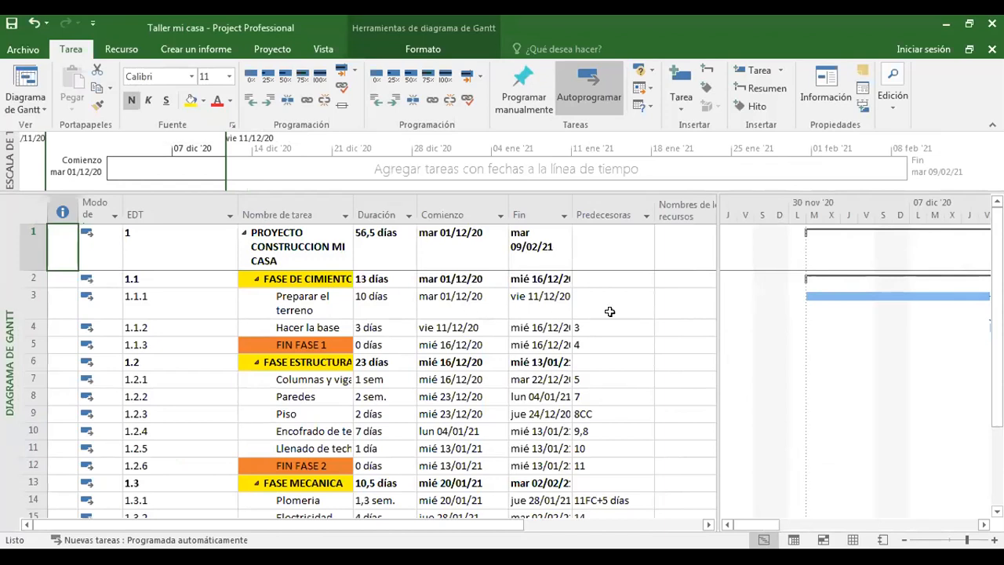
pyautogui.click(664, 310)
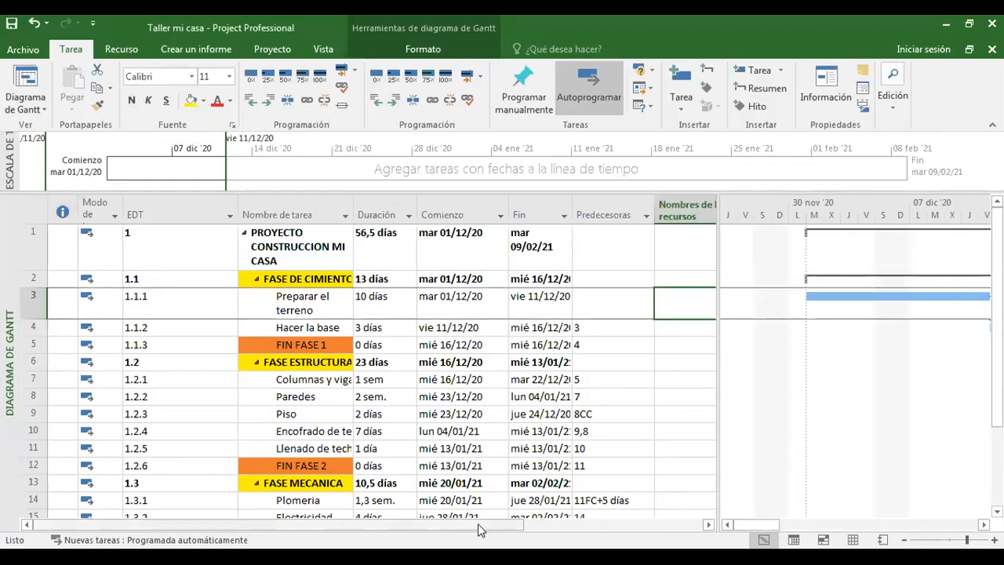
pyautogui.click(707, 525)
pyautogui.click(707, 524)
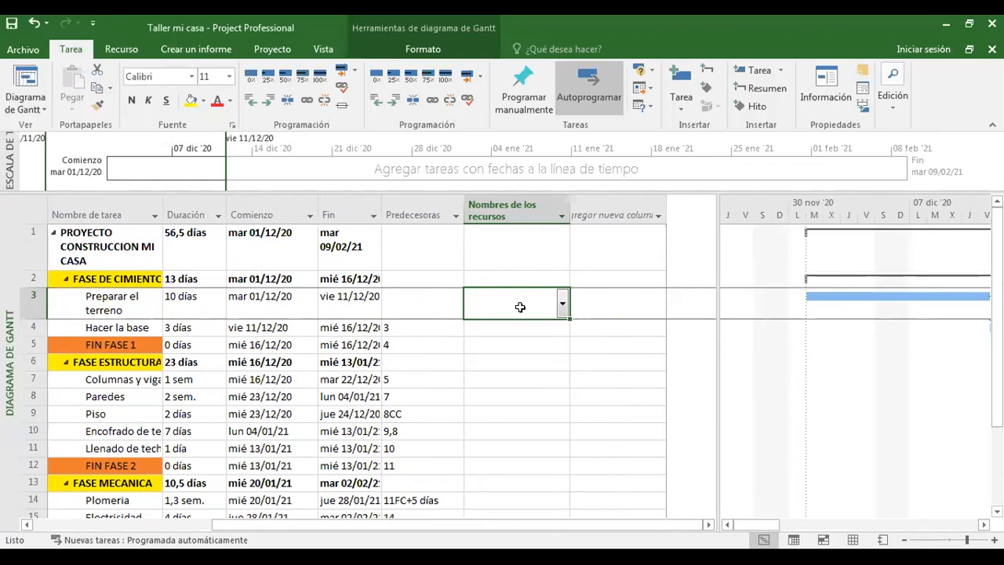
# Open the Asignar recursos dialog for task 1.2.1 Columnas y vigas and move it clear of the task names.
pyautogui.click(108, 383)
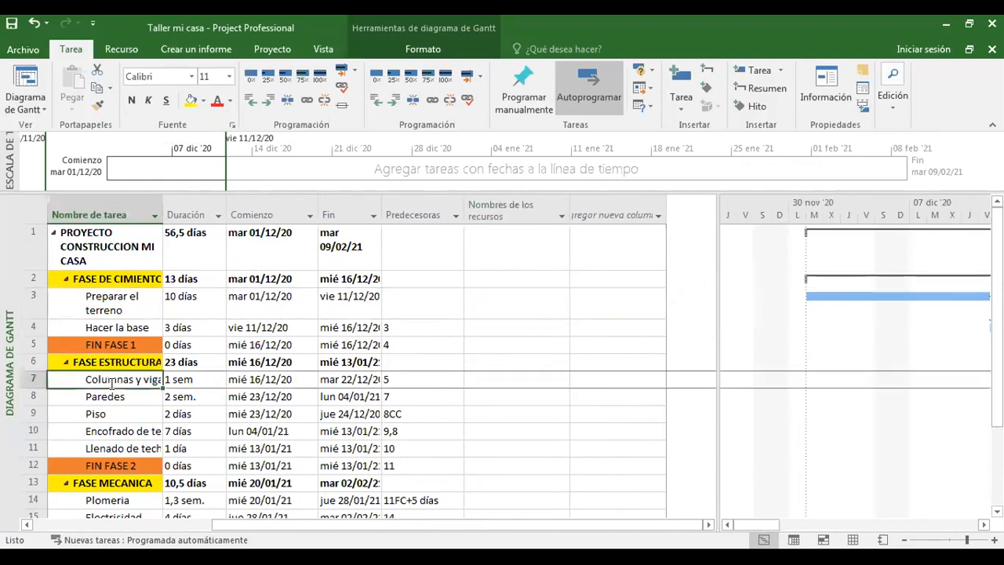
pyautogui.click(530, 382)
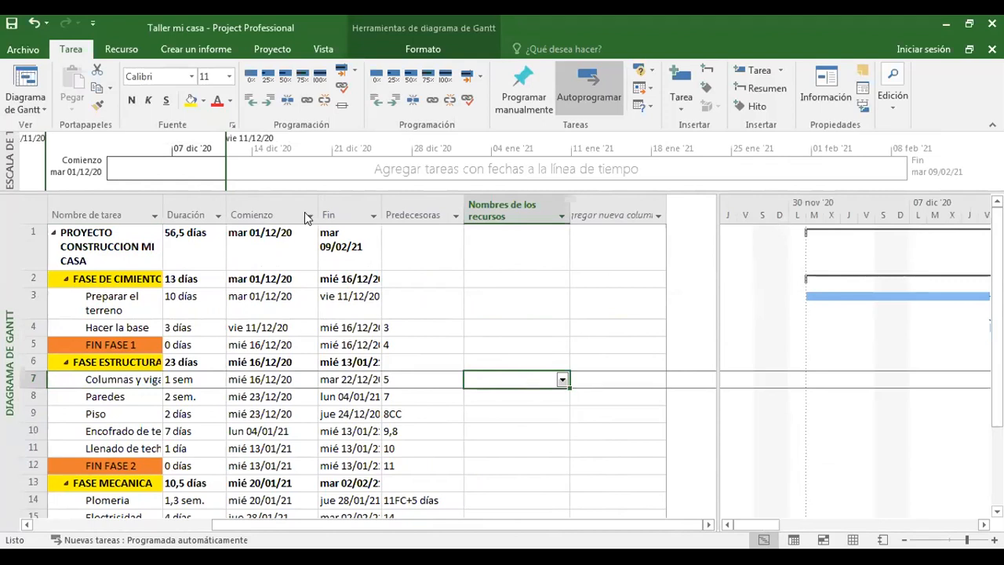
pyautogui.click(121, 49)
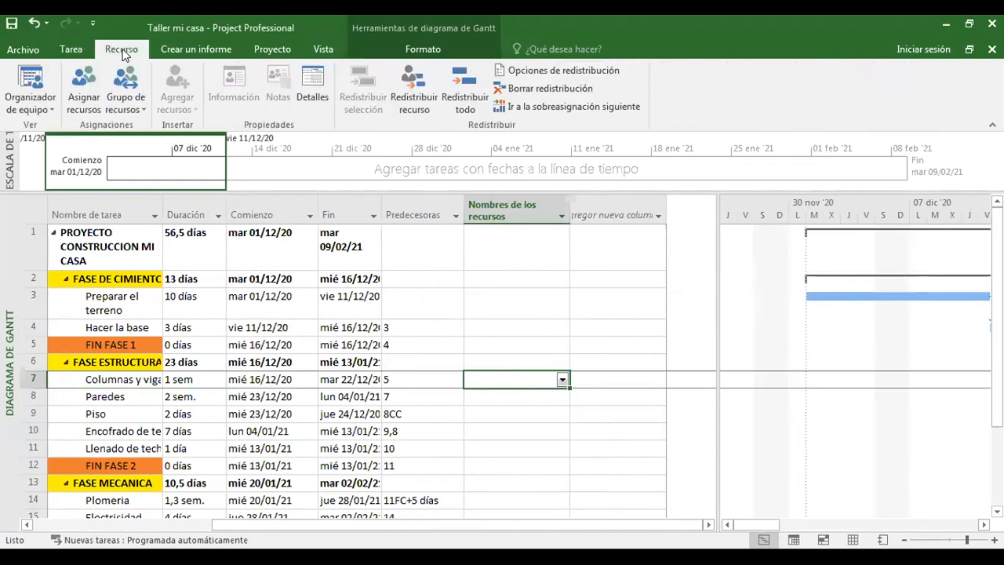
pyautogui.click(79, 101)
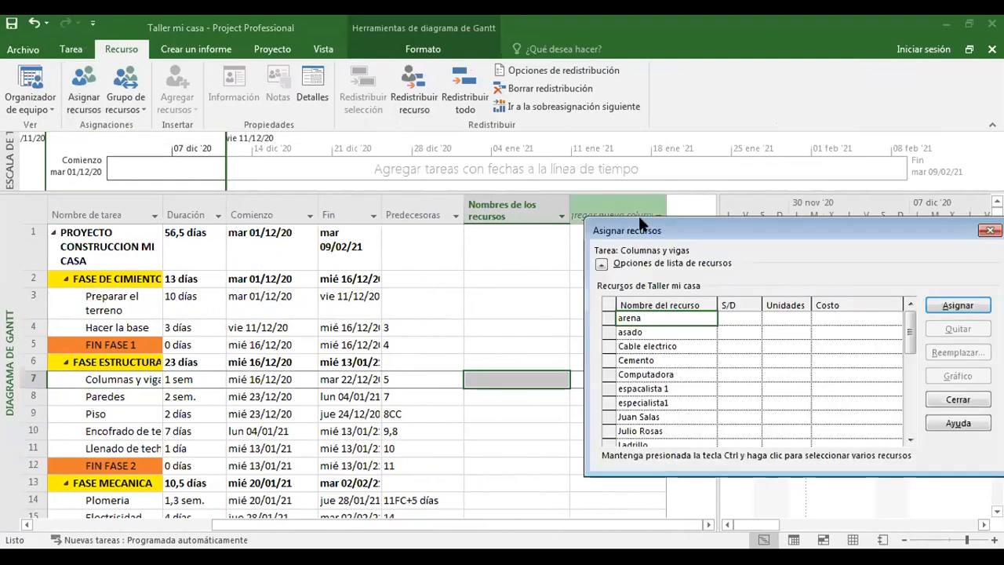
pyautogui.moveTo(669, 230); pyautogui.dragTo(303, 180)
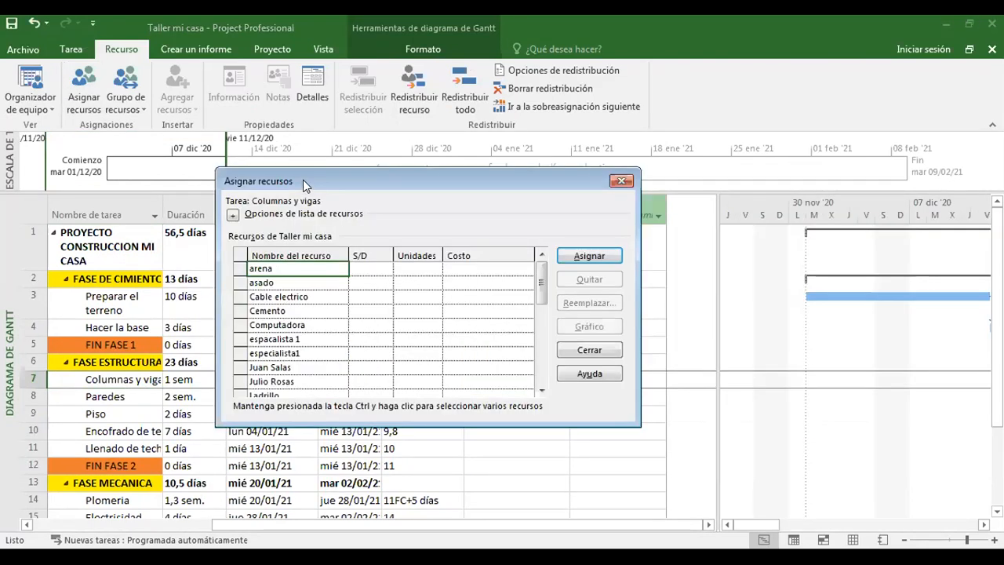
# Assign the worker listed directly above Mezcladora and the worker two rows above transporte to Columnas y vigas.
pyautogui.moveTo(542, 289); pyautogui.dragTo(539, 330)
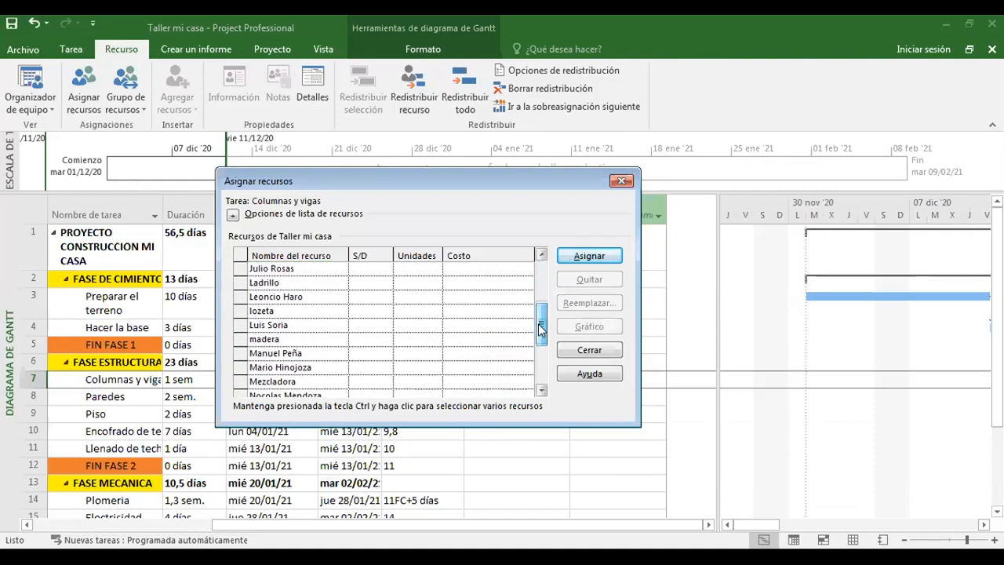
pyautogui.click(243, 367)
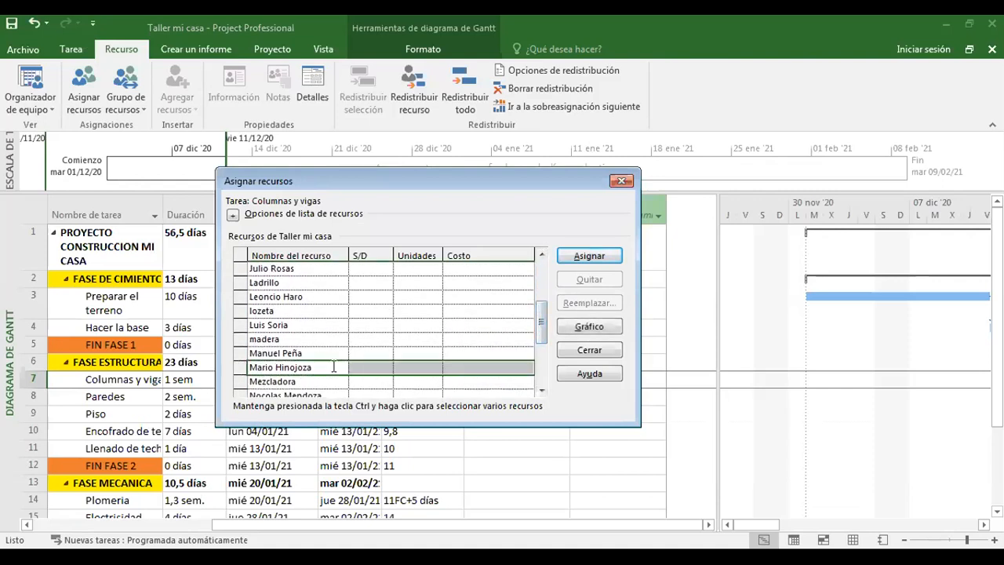
pyautogui.moveTo(541, 321); pyautogui.dragTo(542, 336)
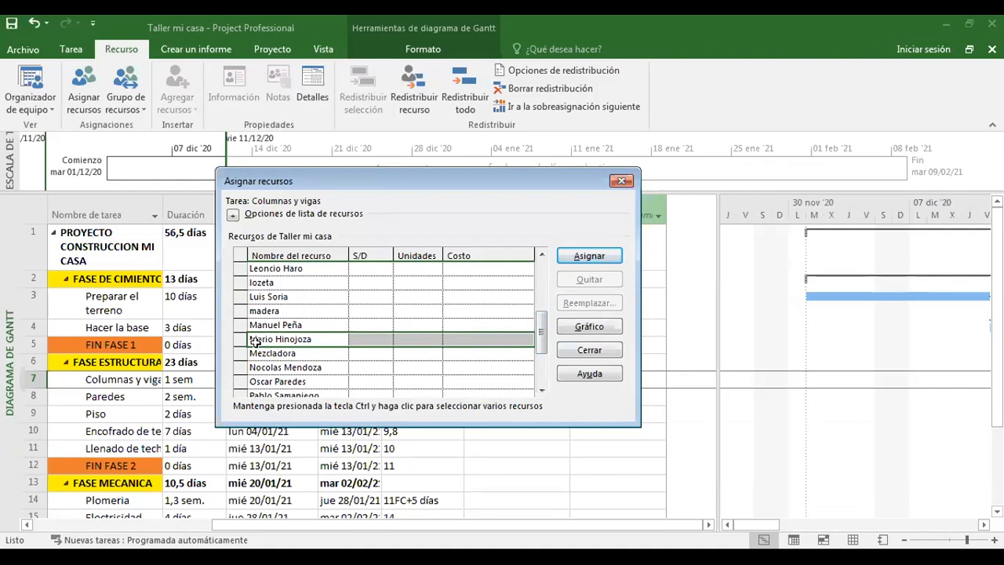
pyautogui.click(586, 256)
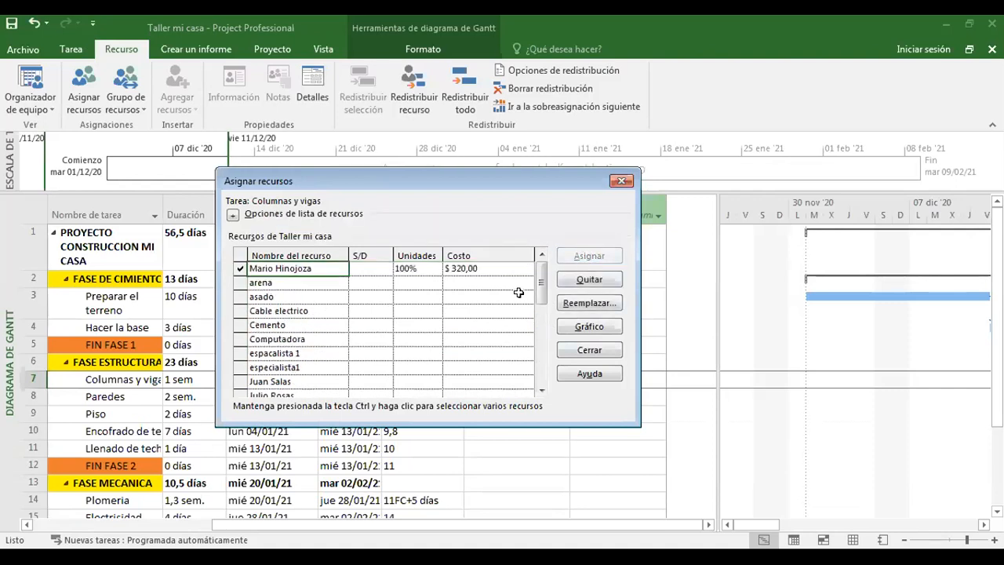
pyautogui.moveTo(539, 286); pyautogui.dragTo(538, 352)
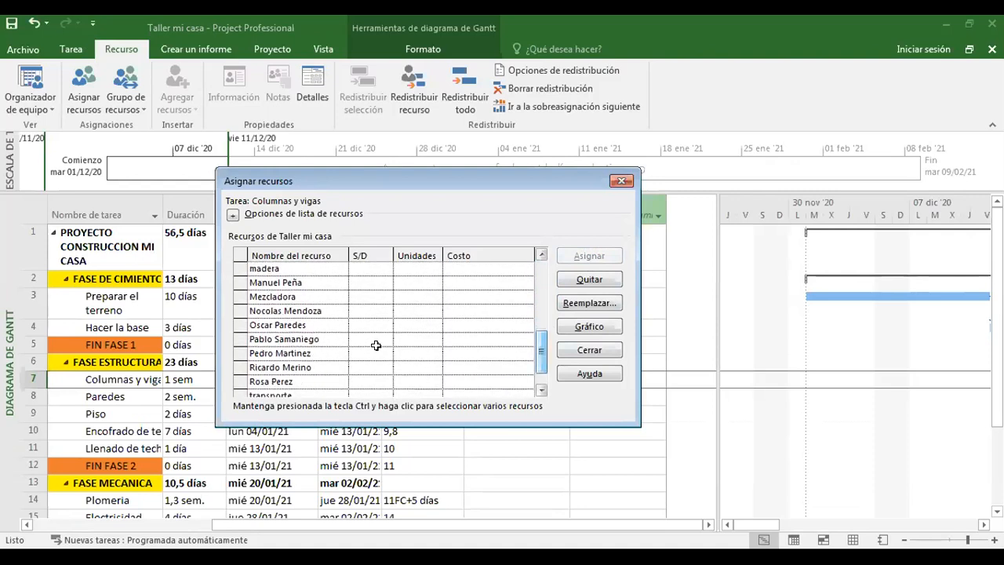
pyautogui.click(241, 364)
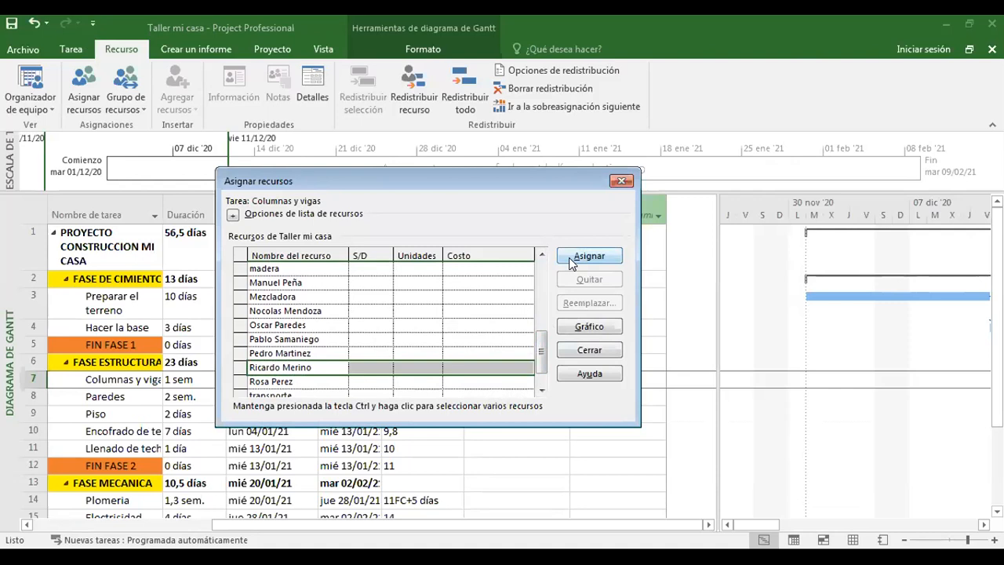
pyautogui.click(572, 260)
# Assign the two workers listed directly below Mezcladora to Columnas y vigas.
pyautogui.moveTo(540, 288); pyautogui.dragTo(539, 339)
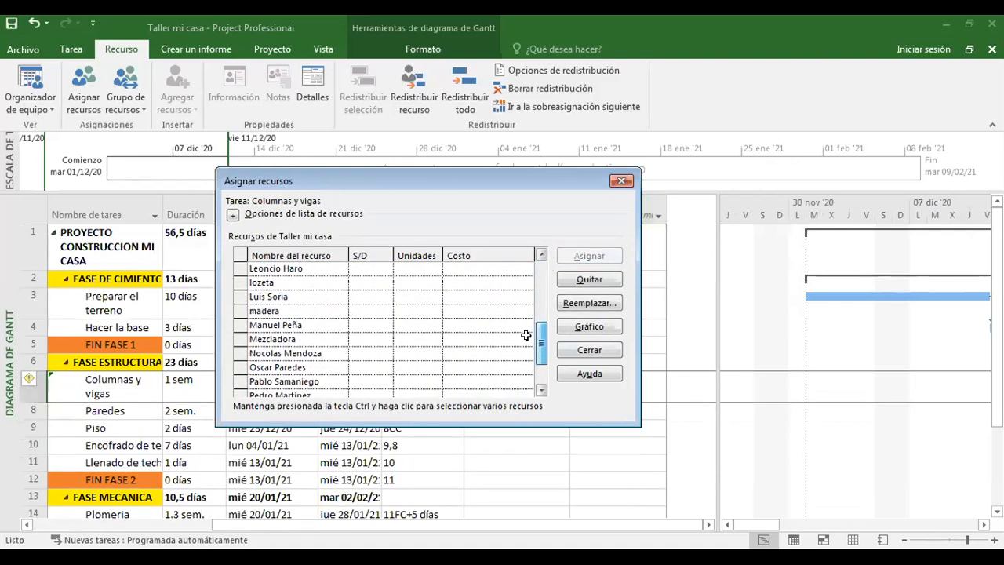
pyautogui.click(270, 366)
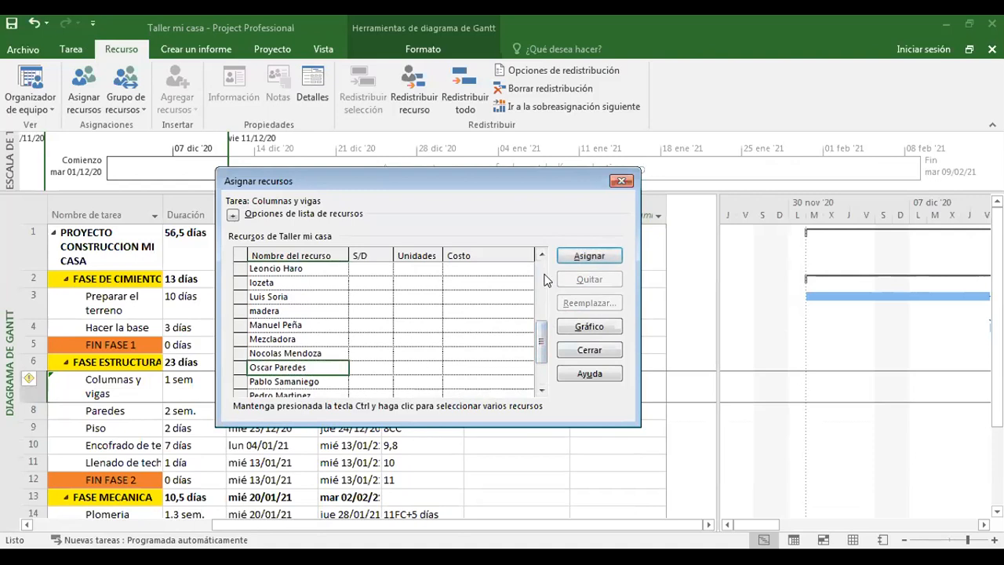
pyautogui.click(589, 259)
pyautogui.moveTo(541, 292); pyautogui.dragTo(538, 339)
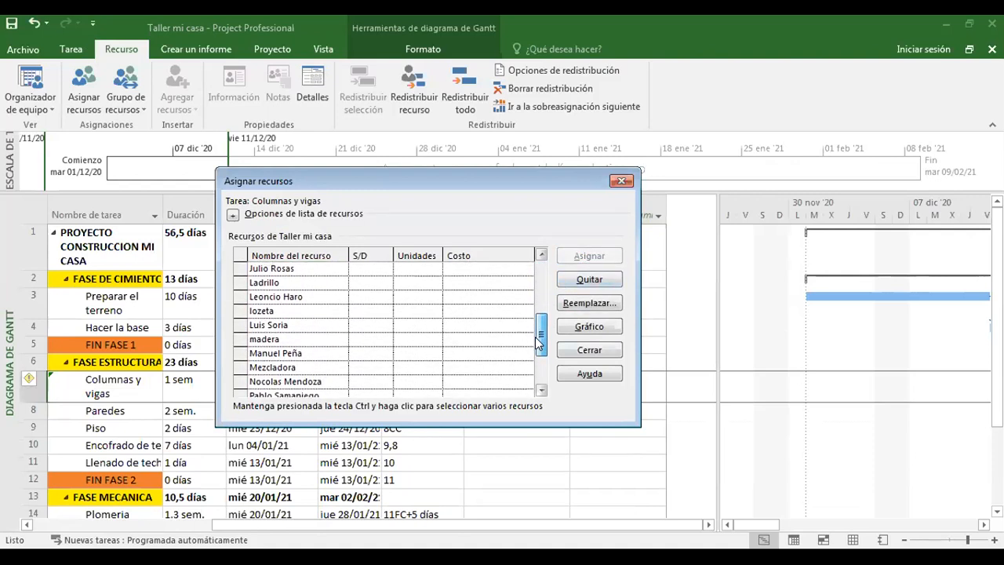
pyautogui.click(310, 383)
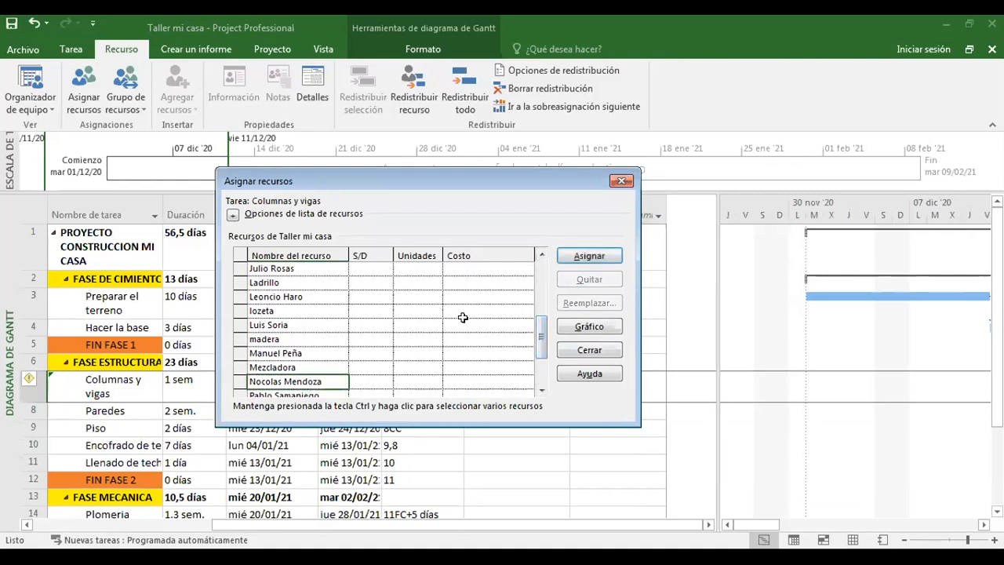
pyautogui.click(584, 262)
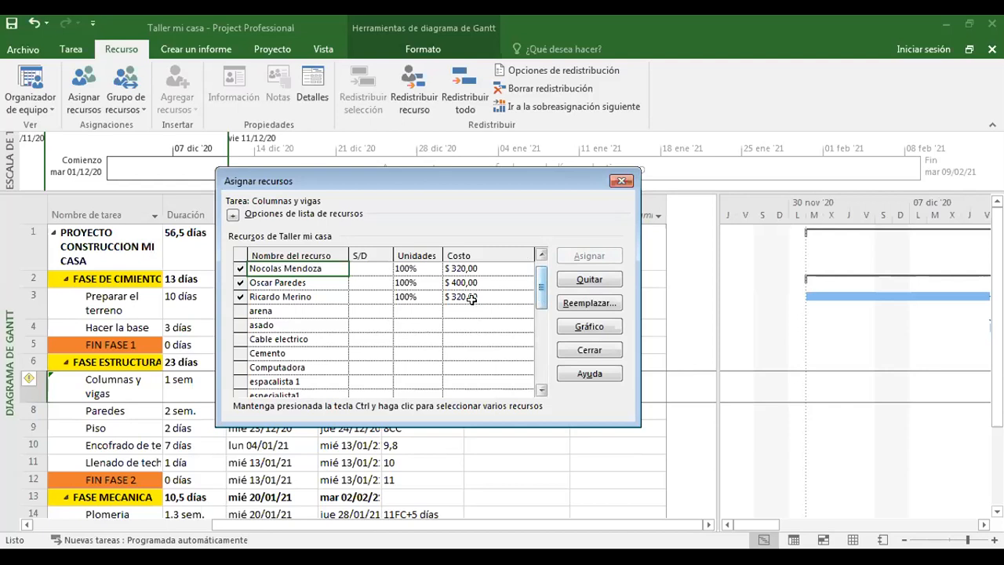
# Assign Cemento to Columnas y vigas and set its units to 30 bultos.
pyautogui.click(259, 354)
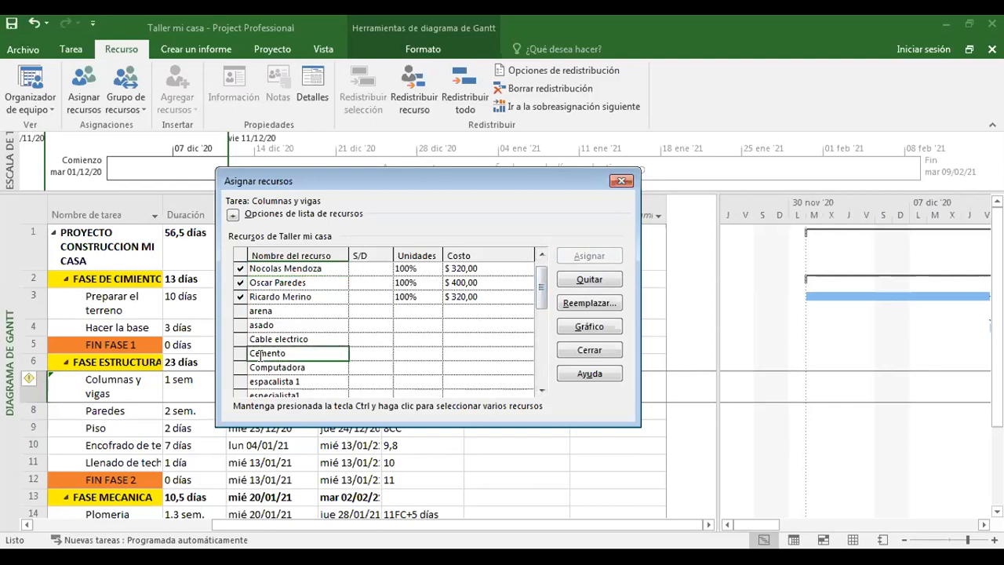
pyautogui.click(242, 356)
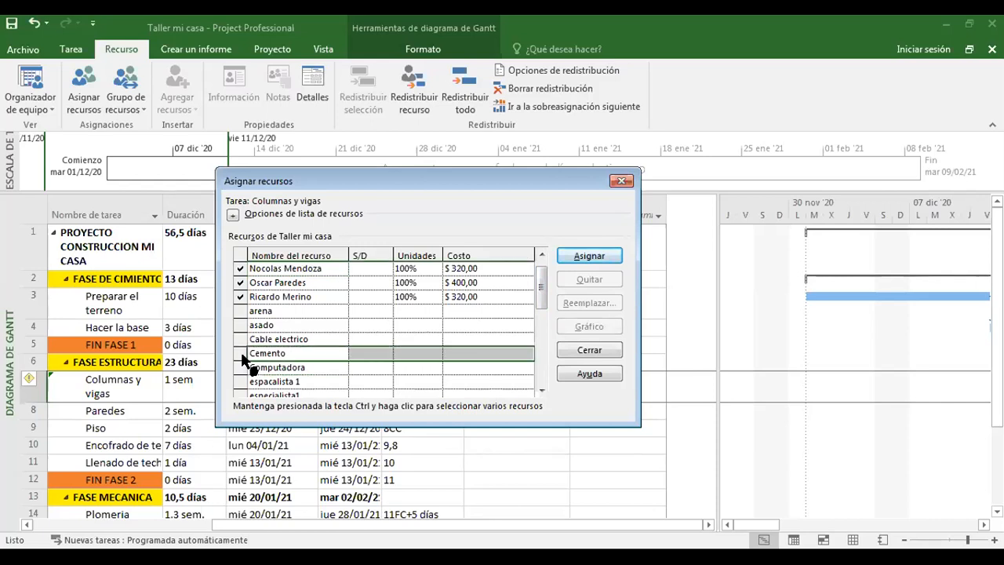
pyautogui.click(594, 255)
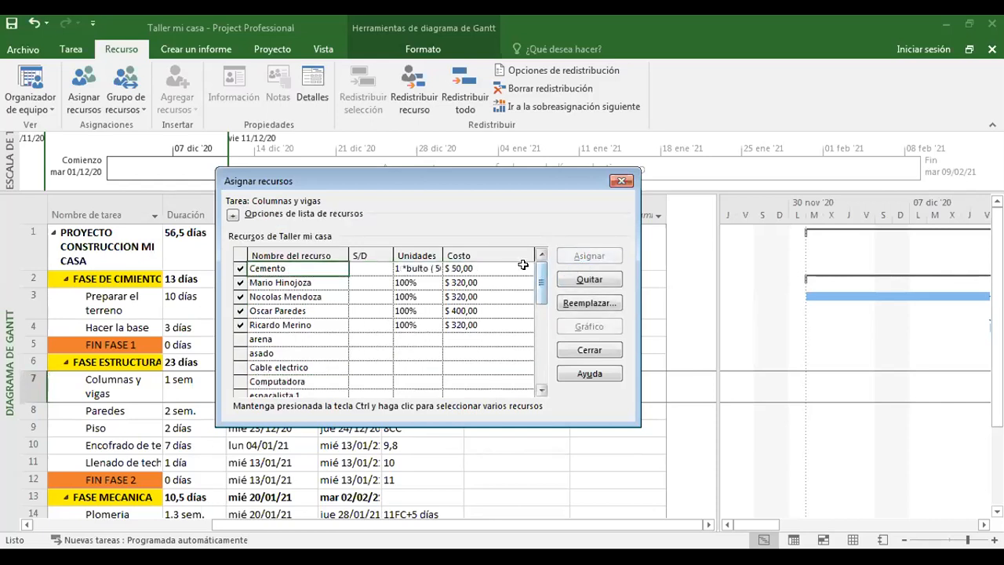
pyautogui.click(418, 268)
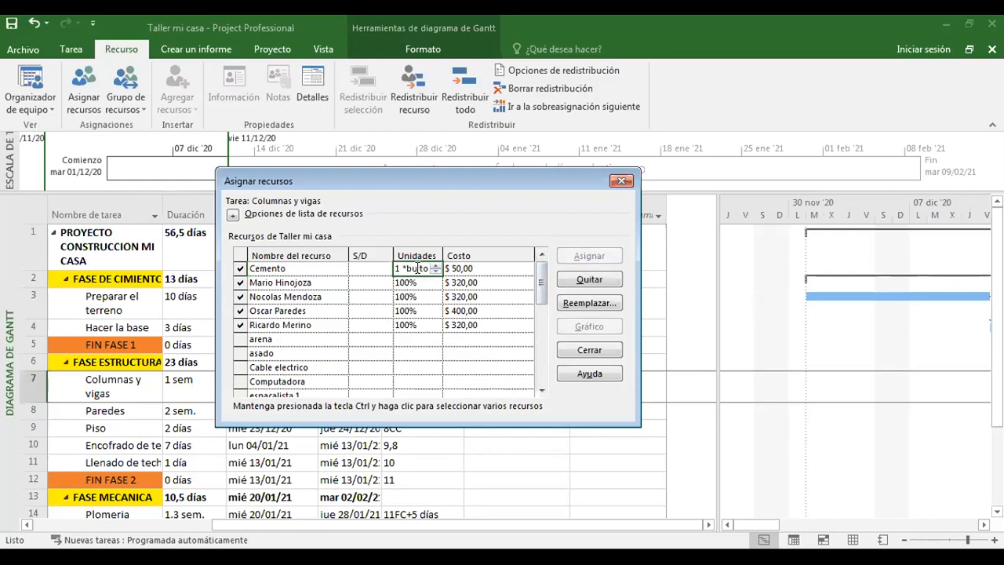
pyautogui.write('30')
pyautogui.press('Return')
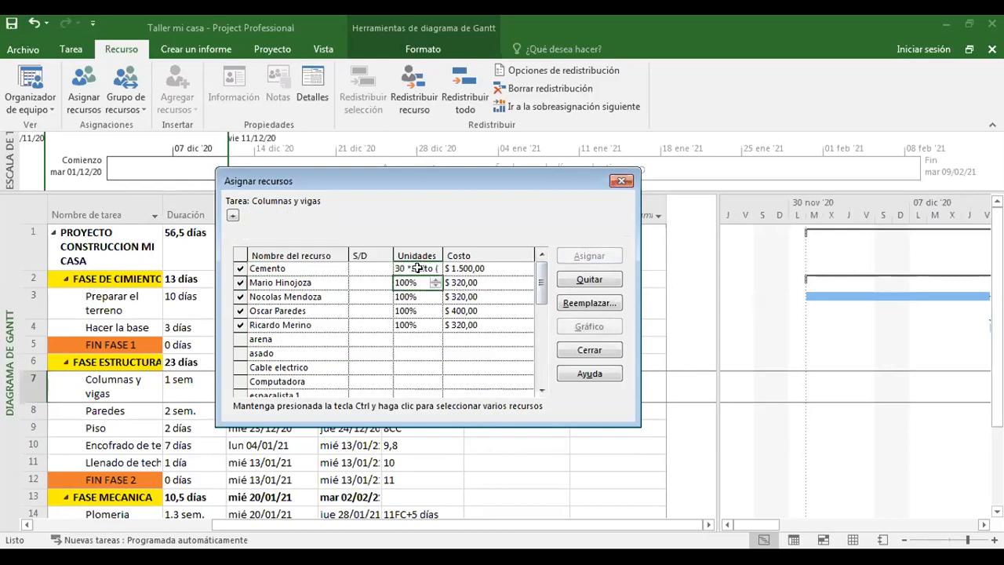
pyautogui.click(484, 268)
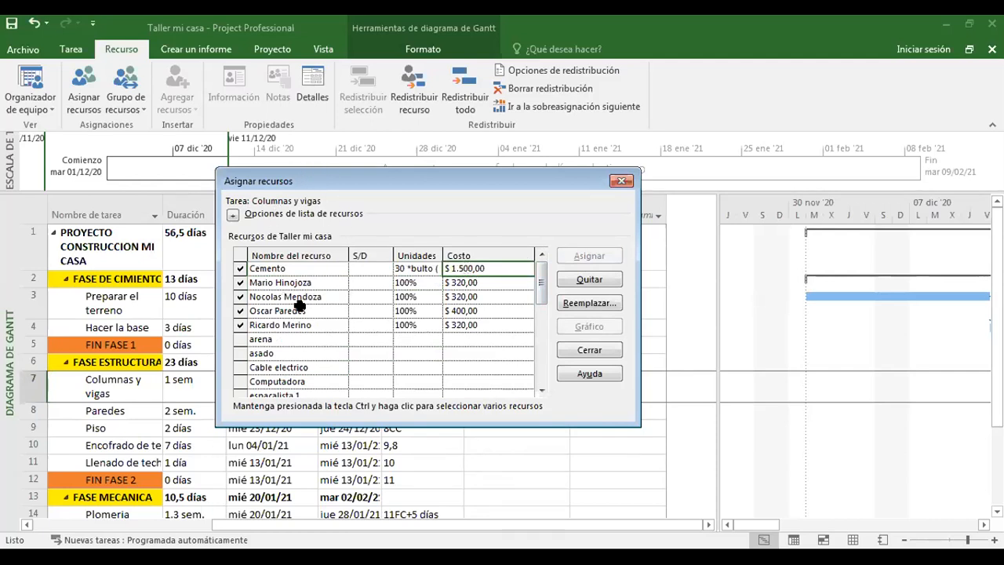
# Assign arena to Columnas y vigas and set its units to 90 bultos.
pyautogui.moveTo(539, 285); pyautogui.dragTo(540, 291)
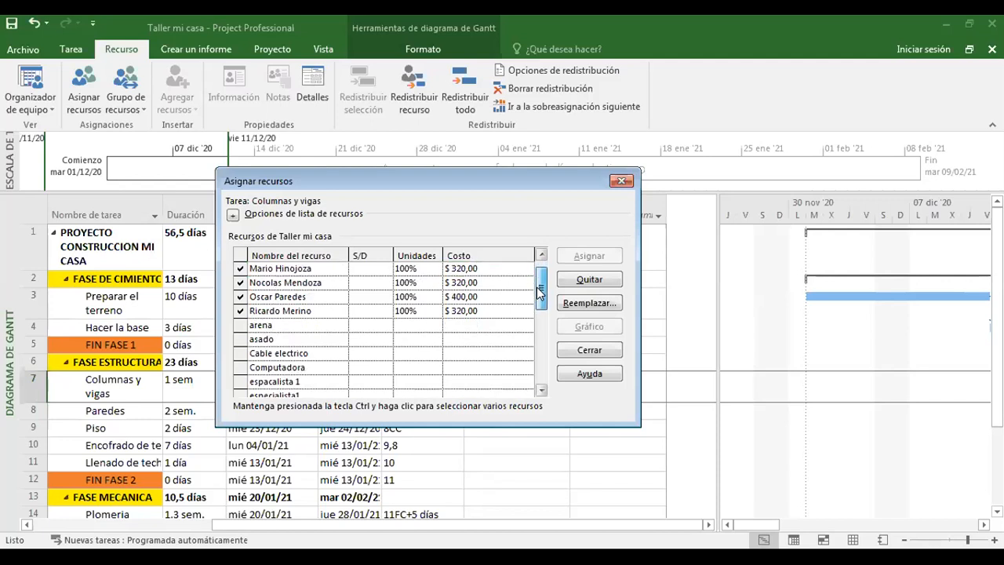
pyautogui.click(246, 325)
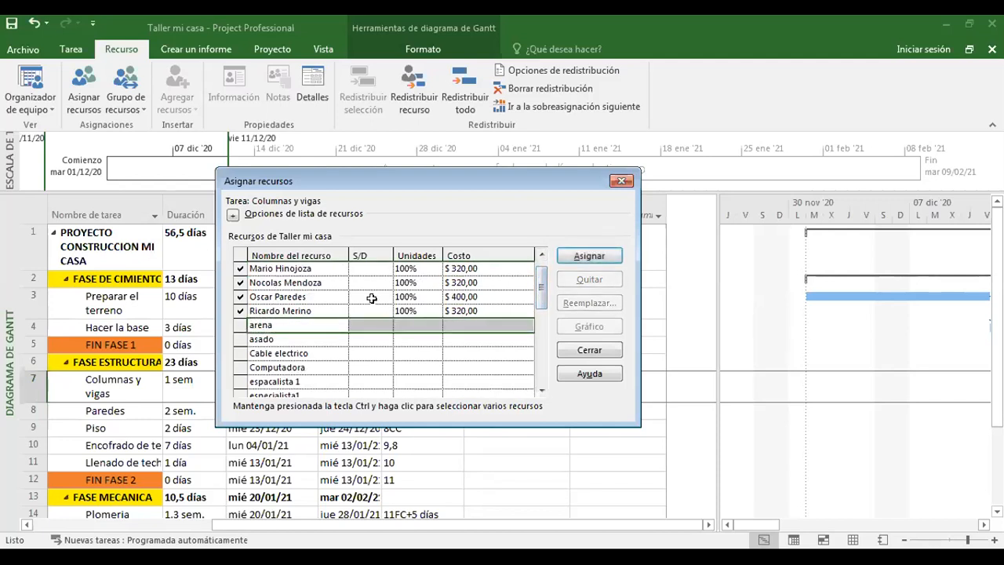
pyautogui.click(593, 260)
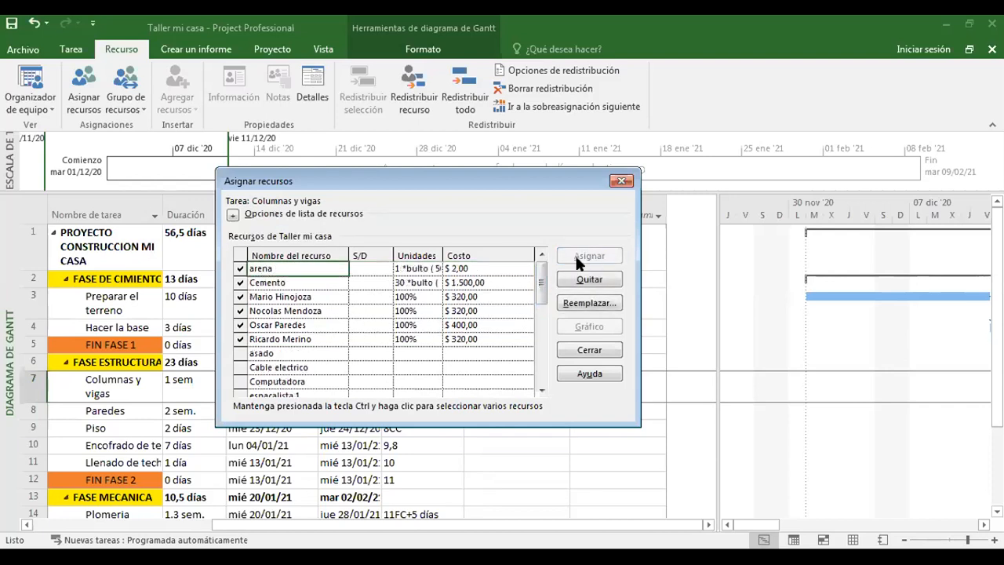
pyautogui.click(415, 268)
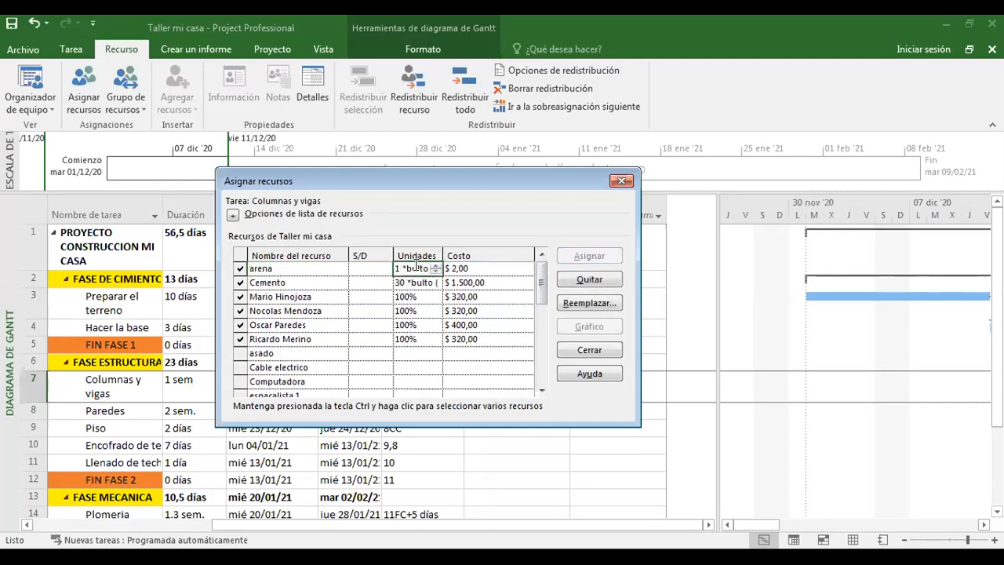
pyautogui.write('90')
pyautogui.press('Return')
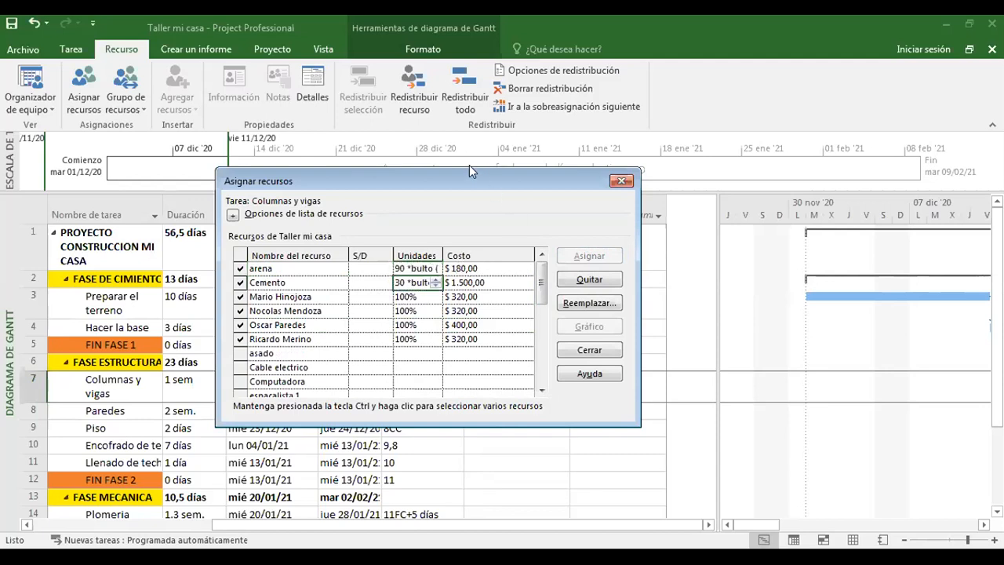
# Check the resources assigned to Columnas y vigas and close the Asignar recursos dialog.
pyautogui.moveTo(458, 173); pyautogui.dragTo(447, 120)
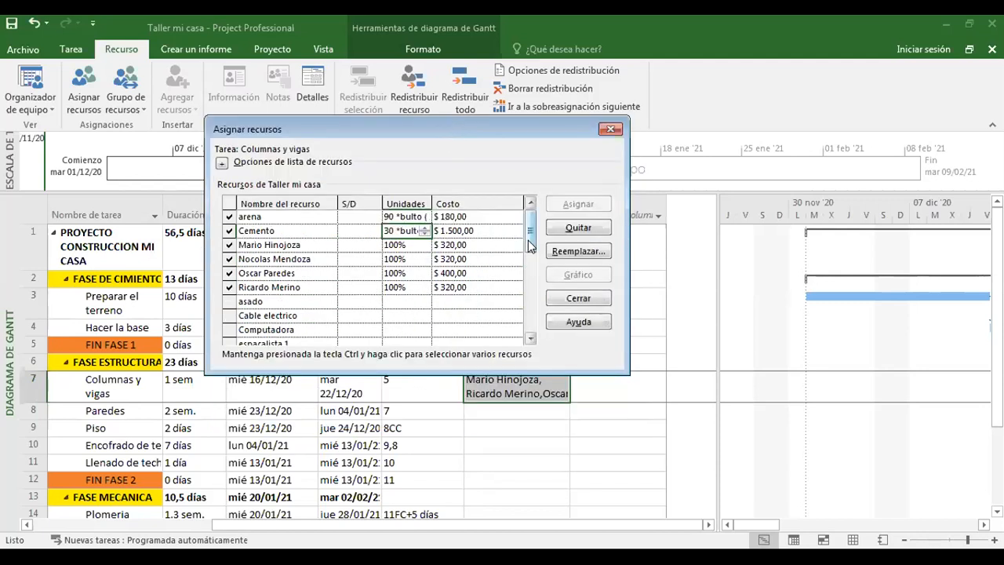
pyautogui.moveTo(527, 246); pyautogui.dragTo(528, 251)
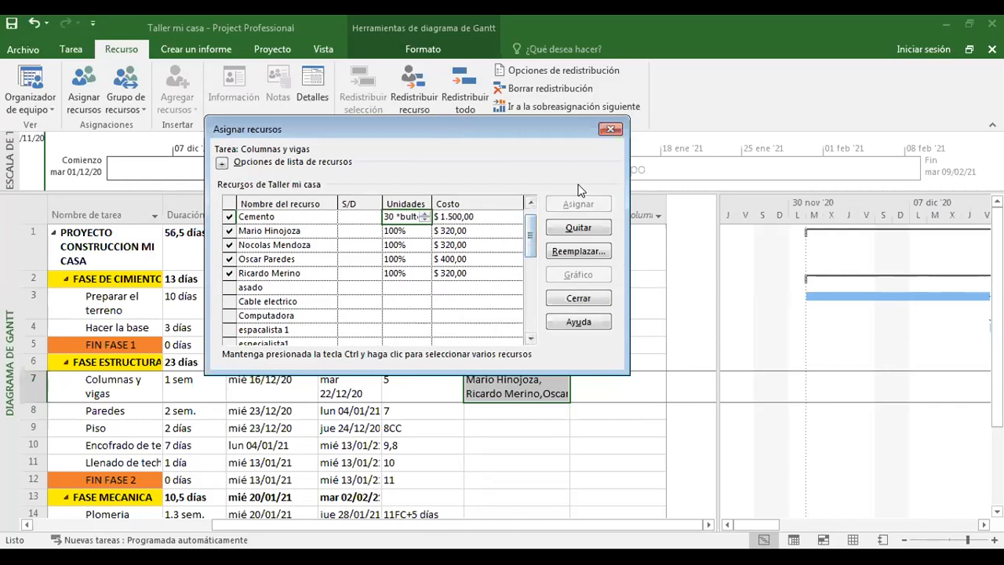
pyautogui.click(610, 130)
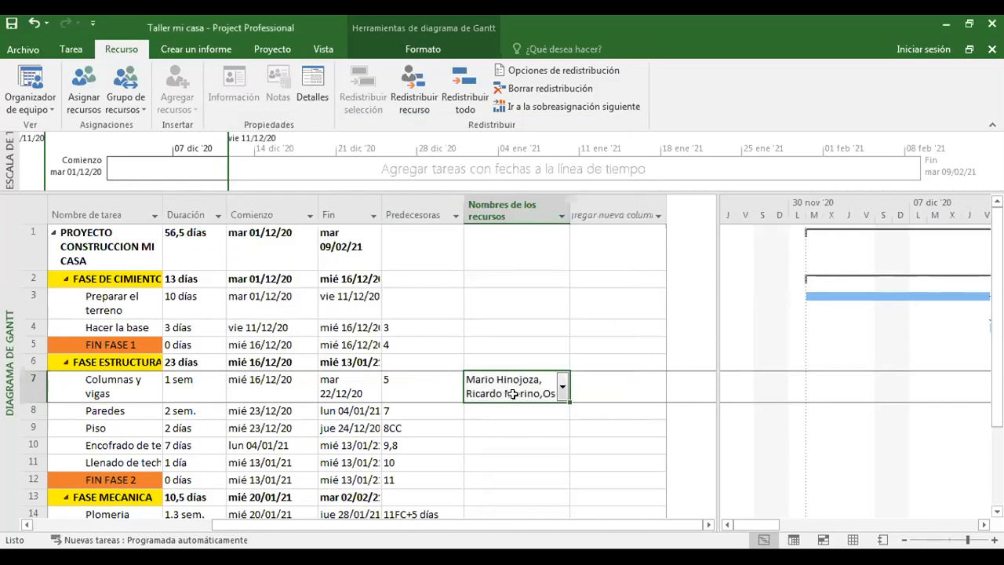
# Examine the Columnas y vigas bar and its resource labels along the Gantt chart, temporarily giving the chart more width.
pyautogui.click(505, 422)
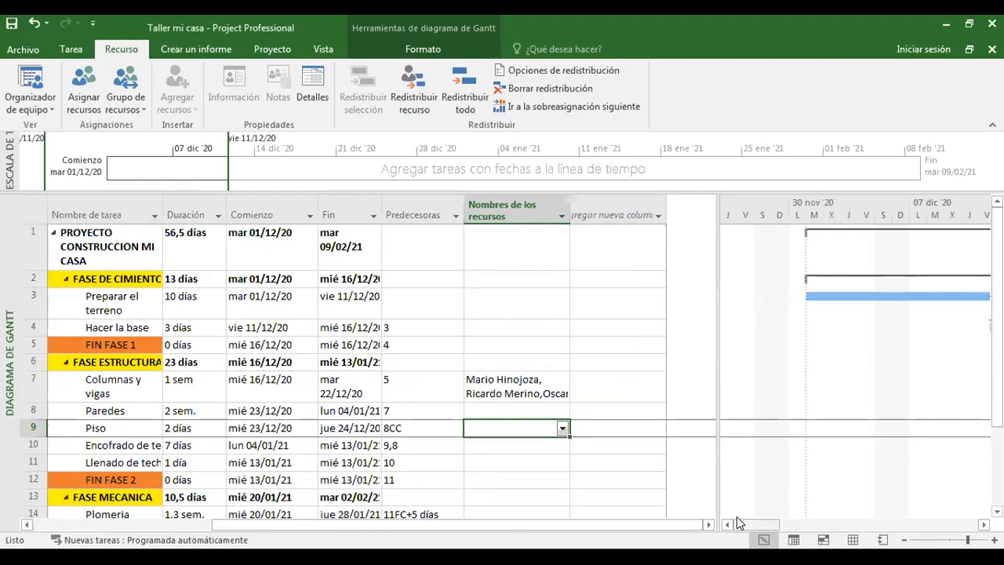
pyautogui.moveTo(736, 518); pyautogui.dragTo(829, 463)
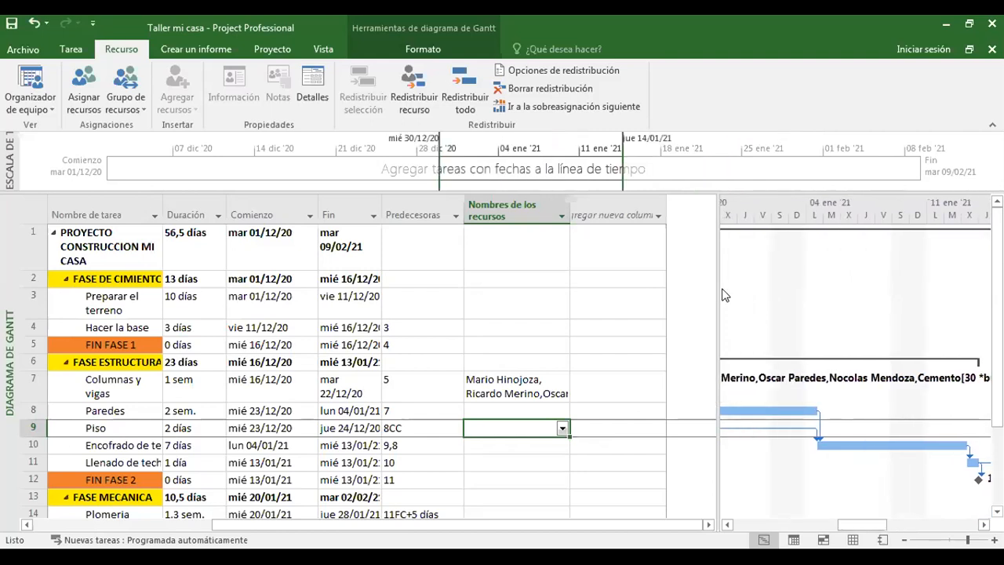
pyautogui.moveTo(718, 283); pyautogui.dragTo(461, 298)
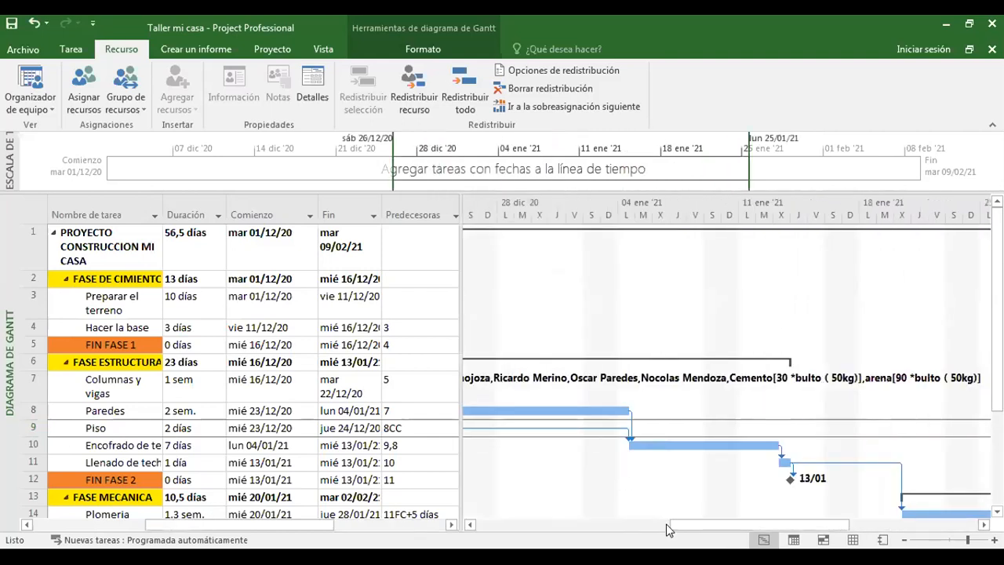
pyautogui.moveTo(696, 524); pyautogui.dragTo(586, 523)
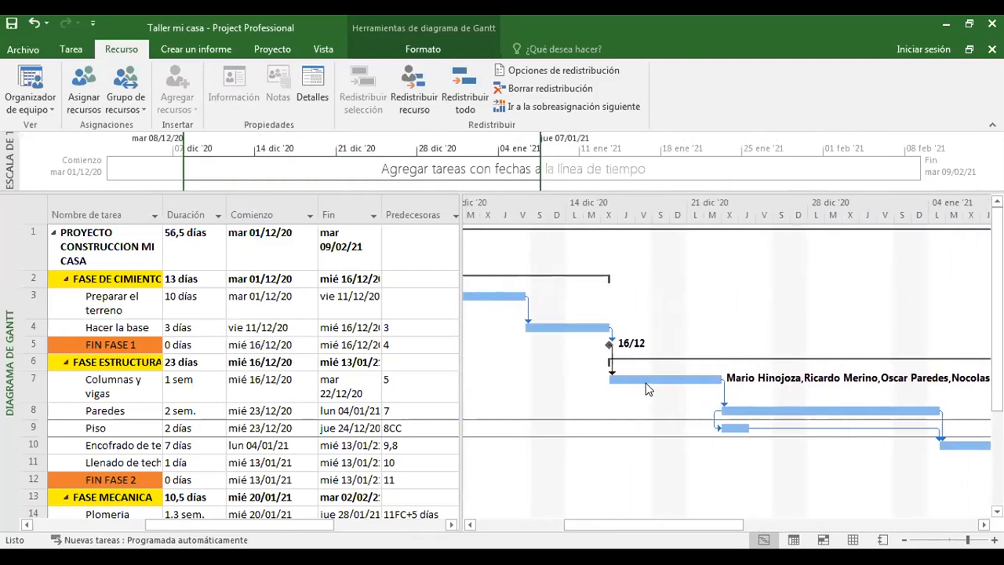
pyautogui.moveTo(649, 528); pyautogui.dragTo(769, 516)
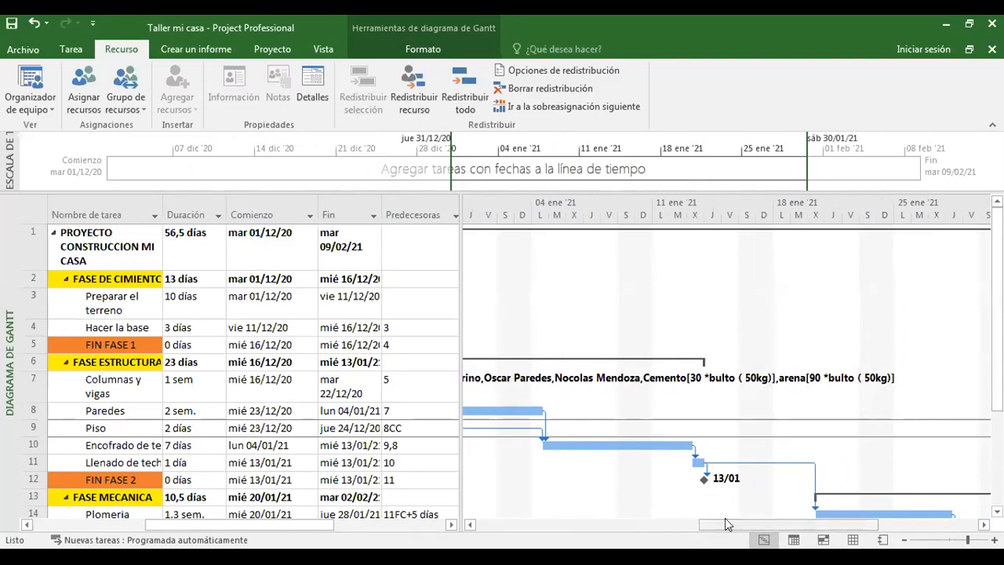
pyautogui.moveTo(694, 523); pyautogui.dragTo(534, 523)
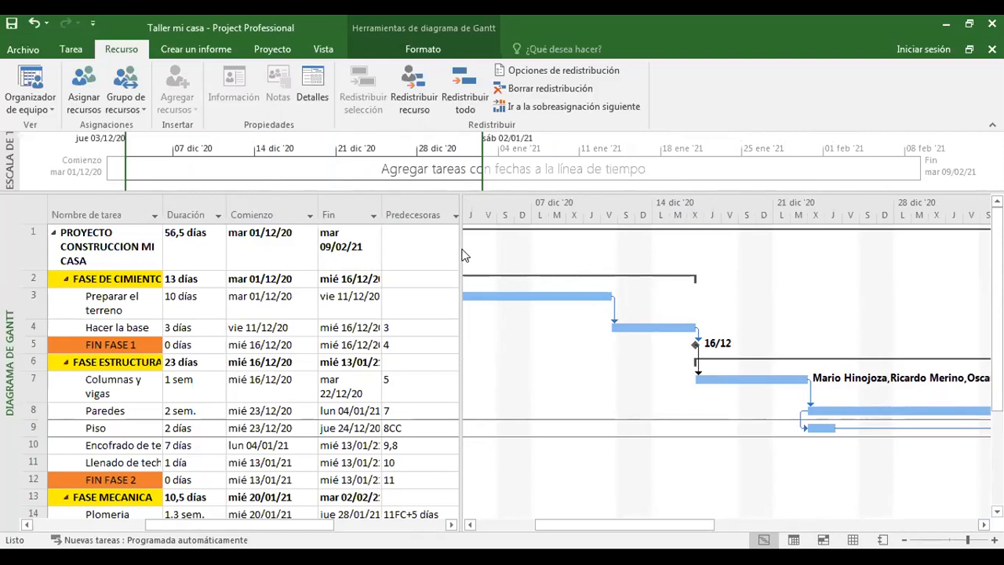
pyautogui.moveTo(459, 248); pyautogui.dragTo(552, 249)
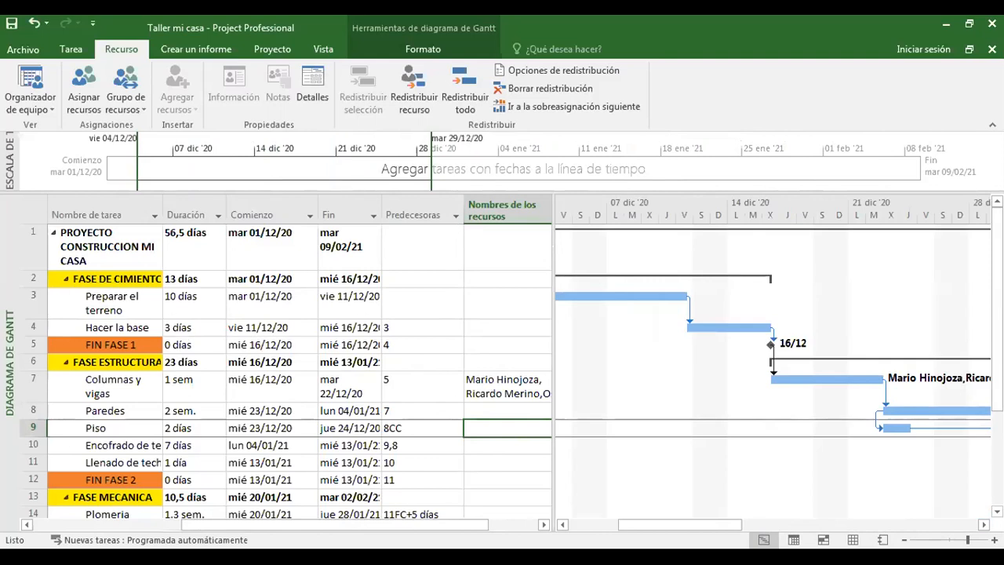
# Open the Asignar recursos dialog for the Paredes task and move it near the task names.
pyautogui.click(147, 302)
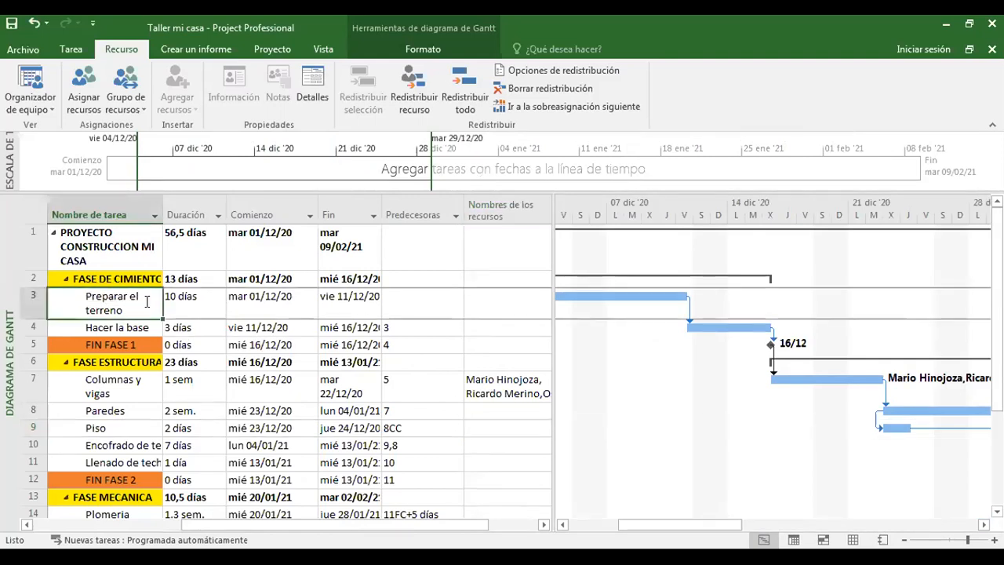
pyautogui.click(124, 330)
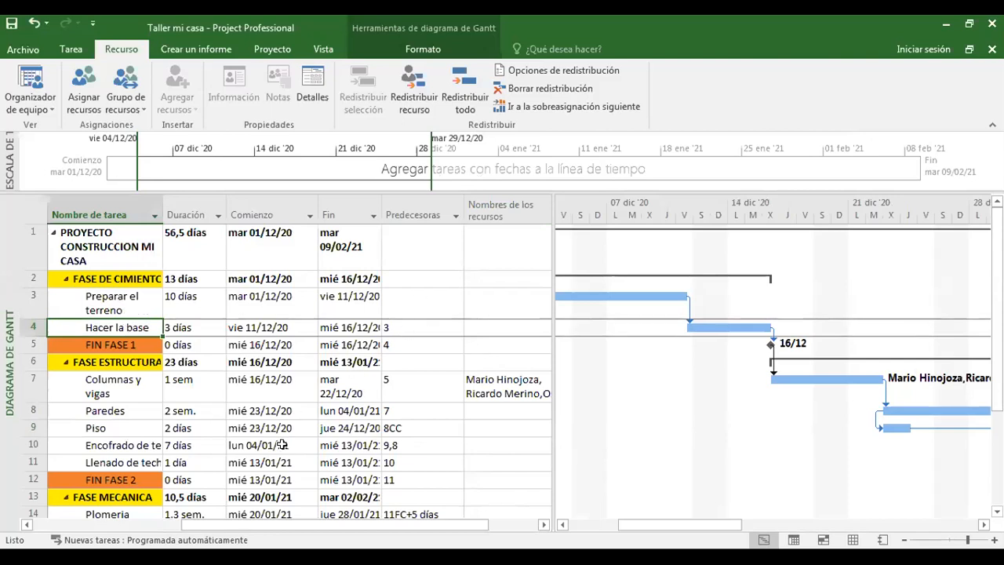
pyautogui.click(94, 412)
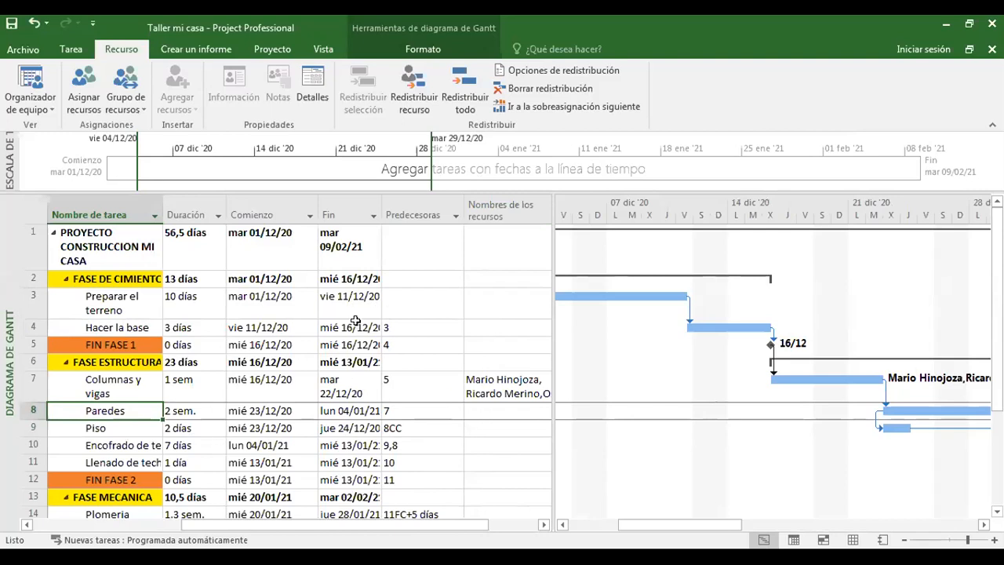
pyautogui.click(93, 99)
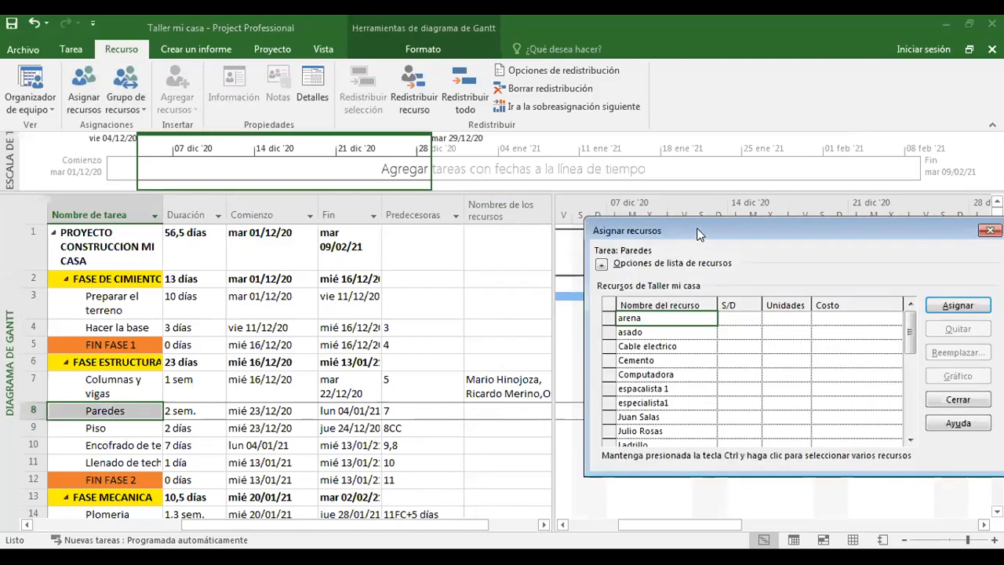
pyautogui.moveTo(698, 233); pyautogui.dragTo(353, 202)
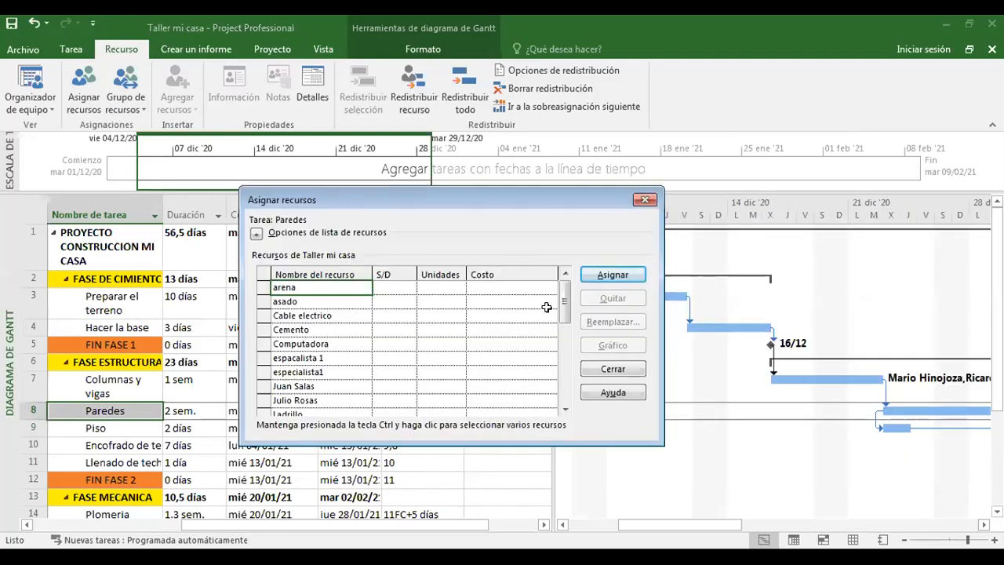
# Assign the two workers listed directly below Mezcladora to Paredes.
pyautogui.scroll(-4, 563, 306)
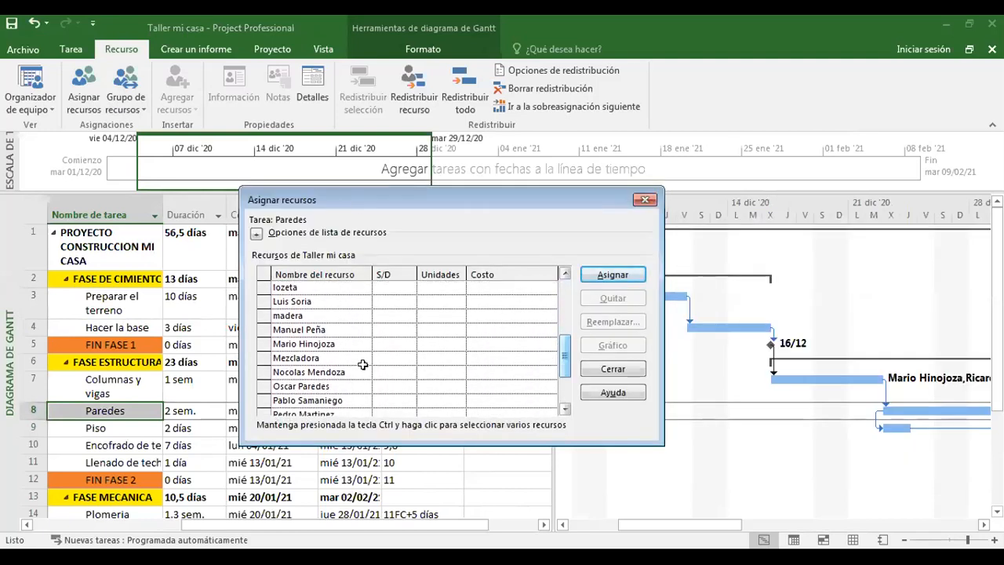
pyautogui.click(285, 385)
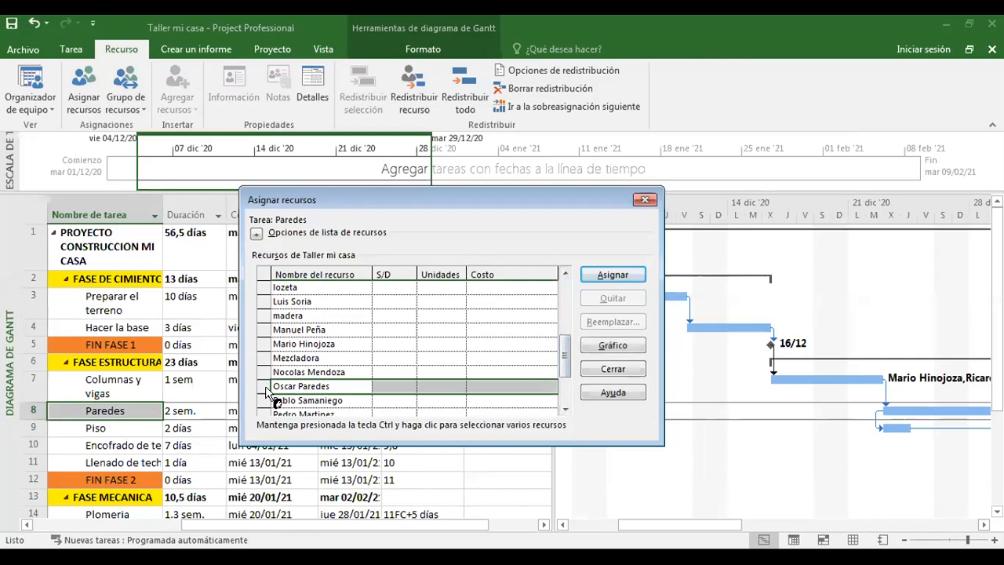
pyautogui.click(613, 274)
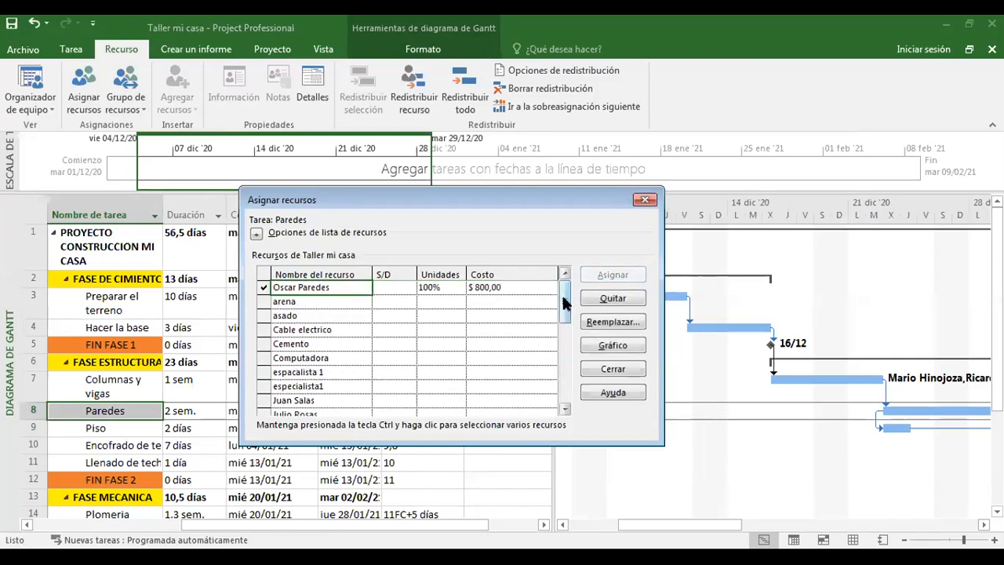
pyautogui.moveTo(565, 304); pyautogui.dragTo(564, 350)
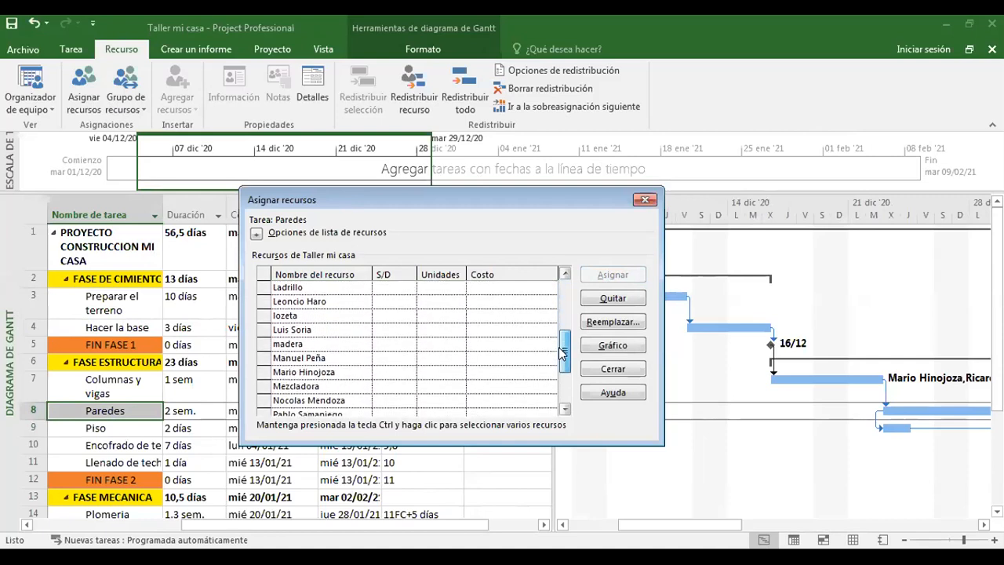
pyautogui.click(269, 398)
pyautogui.click(612, 275)
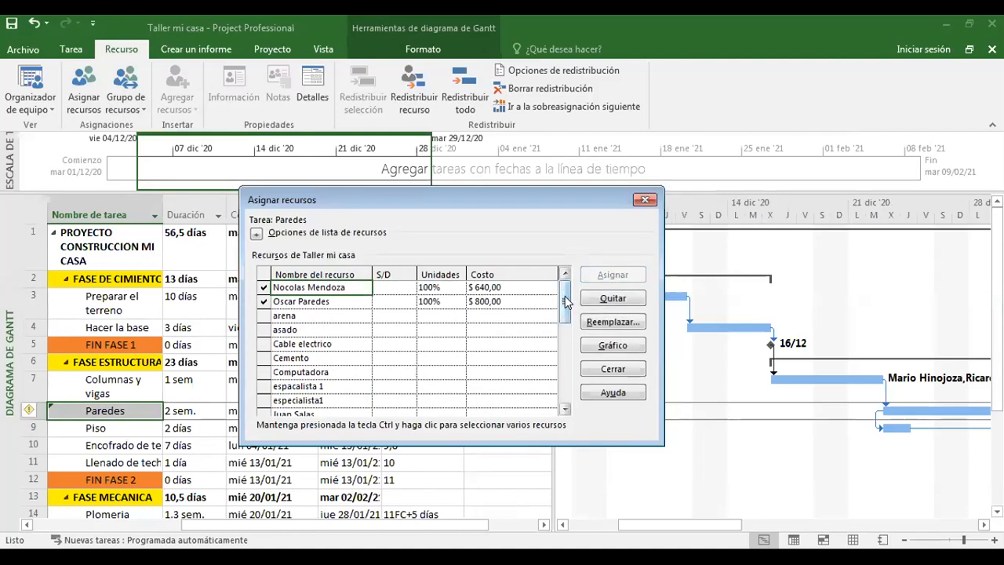
# Assign Cemento to Paredes and set its units to 10 bultos.
pyautogui.click(270, 359)
pyautogui.click(613, 275)
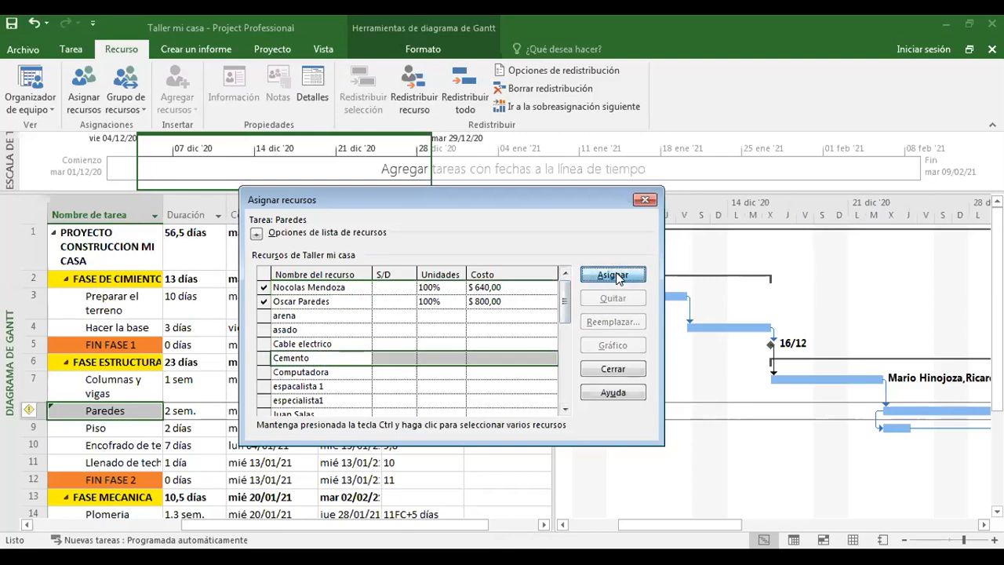
pyautogui.click(448, 287)
pyautogui.write('10')
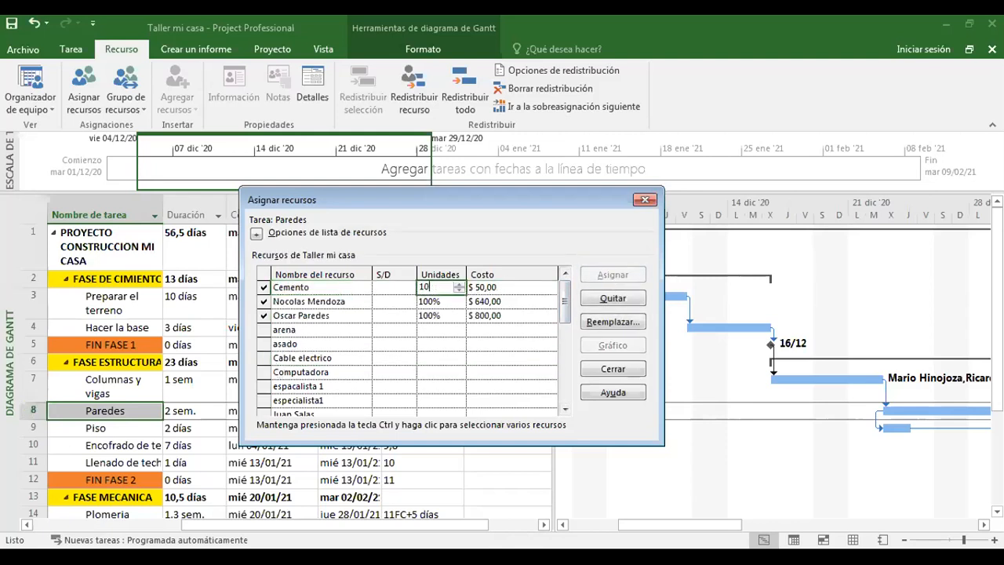
pyautogui.press('Return')
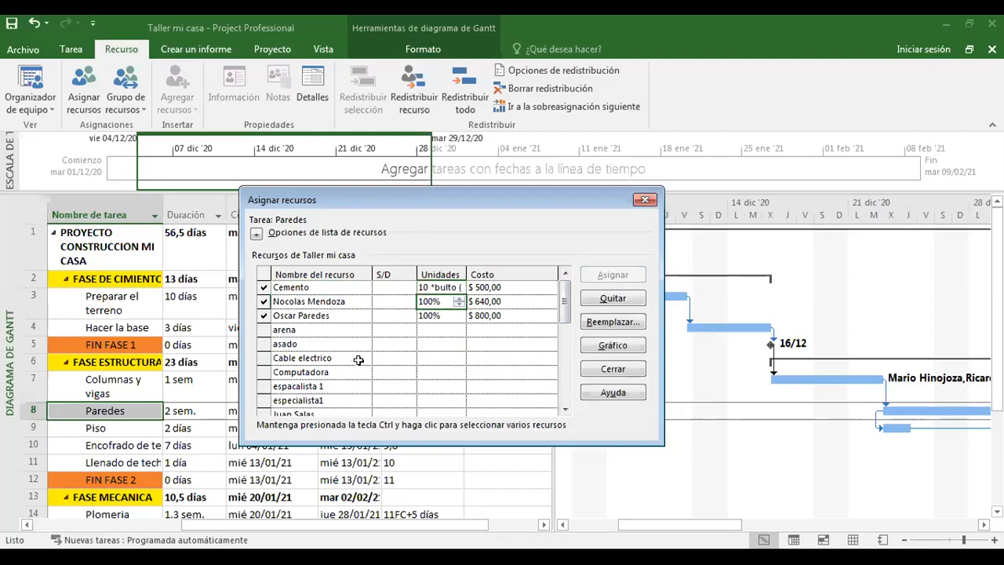
# Assign arena to Paredes and set its units to 30 bultos.
pyautogui.click(267, 331)
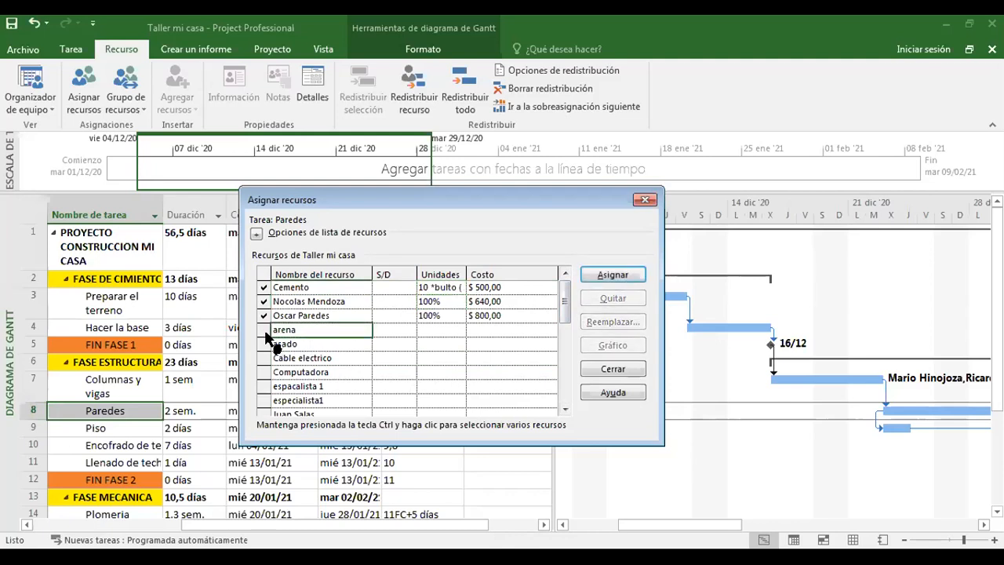
pyautogui.click(593, 277)
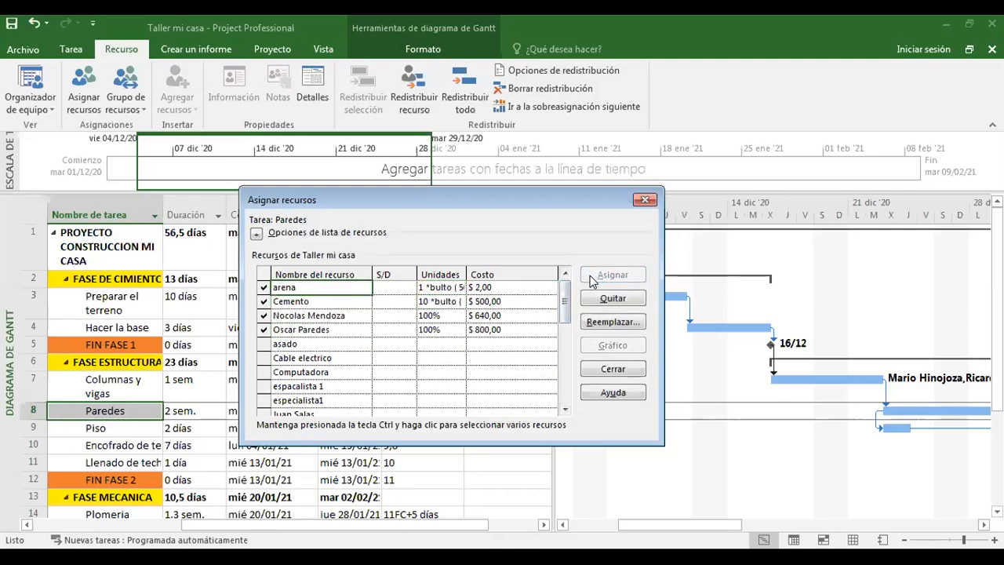
pyautogui.click(426, 287)
pyautogui.write('3')
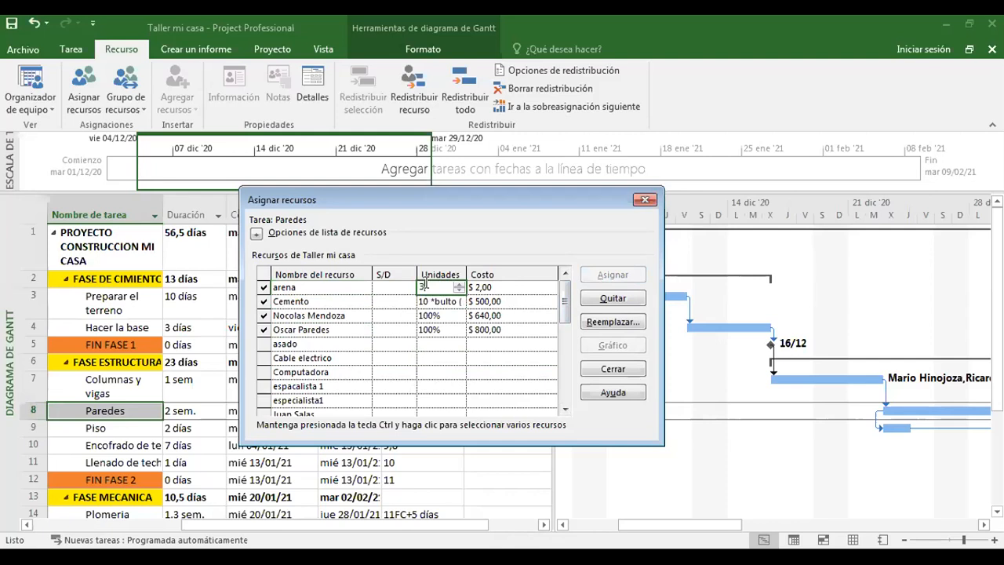
pyautogui.write('0')
pyautogui.press('Return')
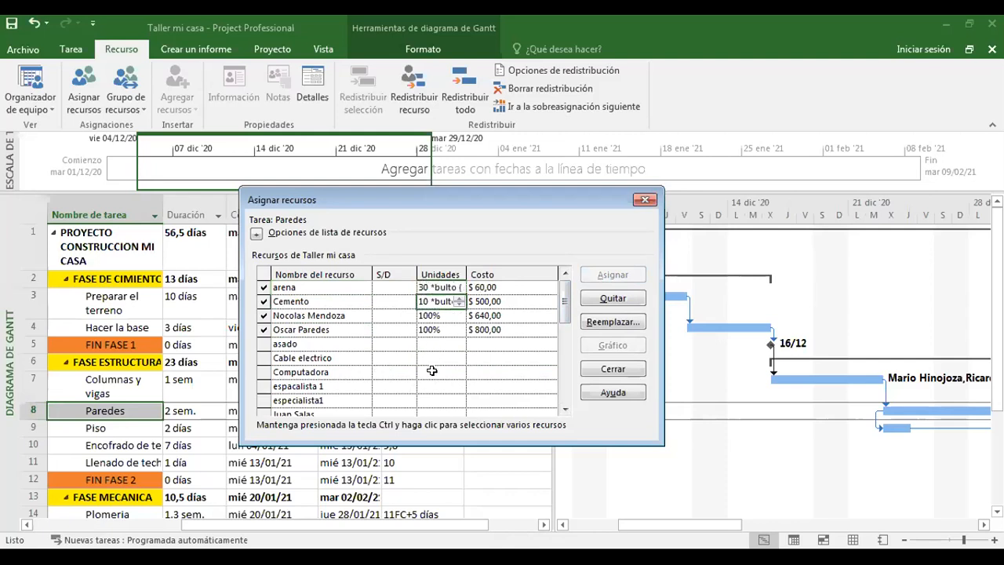
# Assign Ladrillo to Paredes, set its units to 5 millares, and close the Asignar recursos dialog.
pyautogui.moveTo(564, 302); pyautogui.dragTo(564, 334)
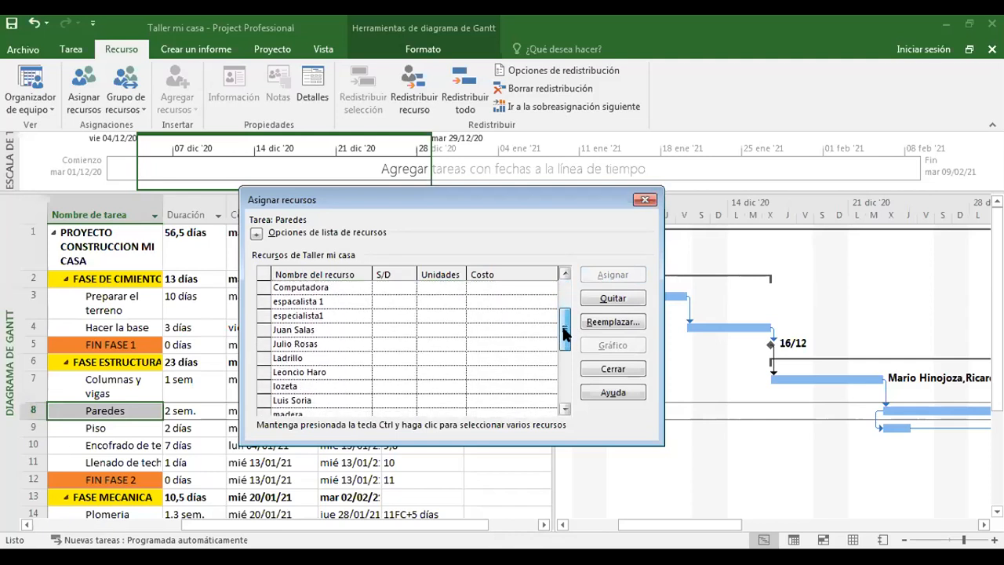
pyautogui.click(268, 358)
pyautogui.click(608, 274)
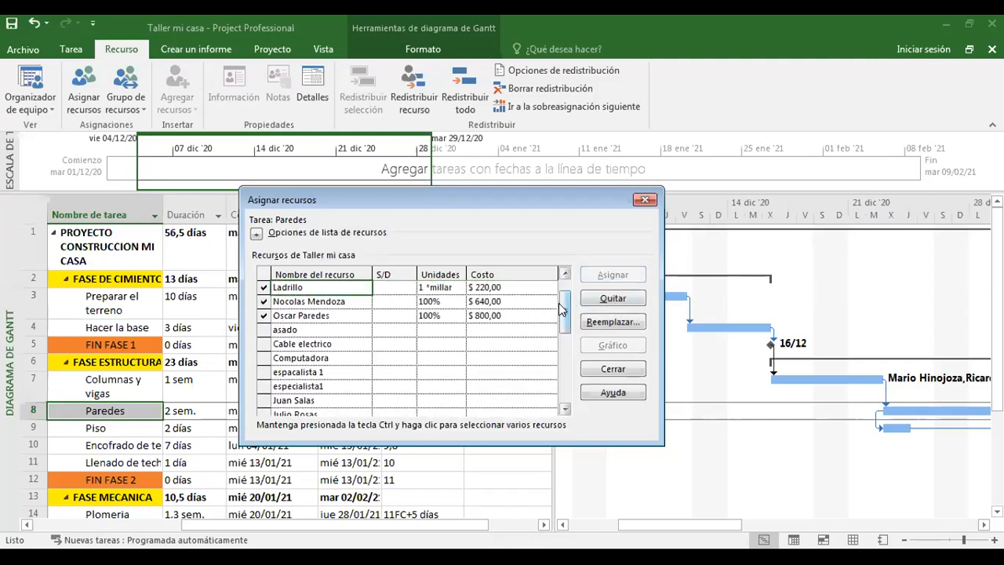
pyautogui.click(422, 282)
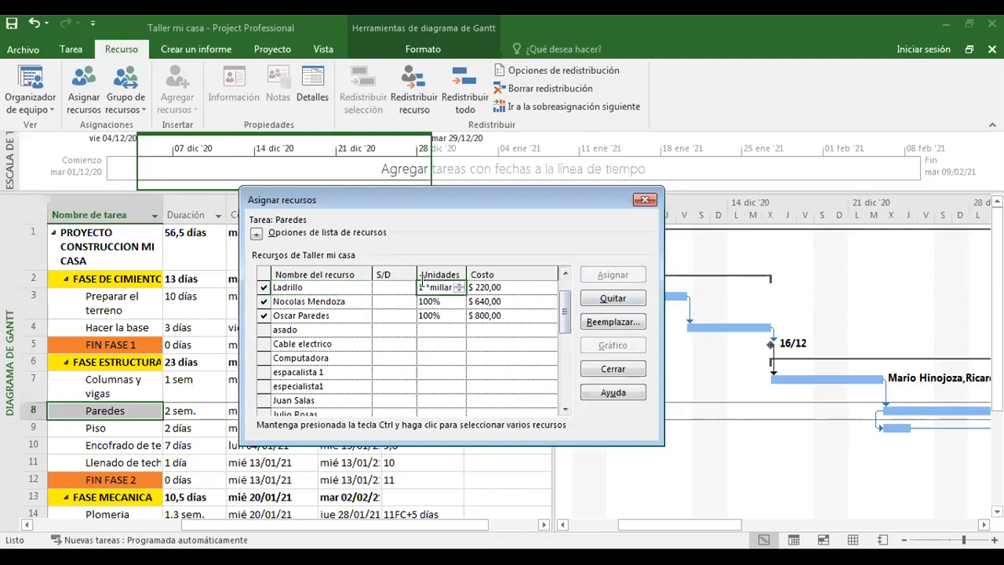
pyautogui.write('5')
pyautogui.press('Return')
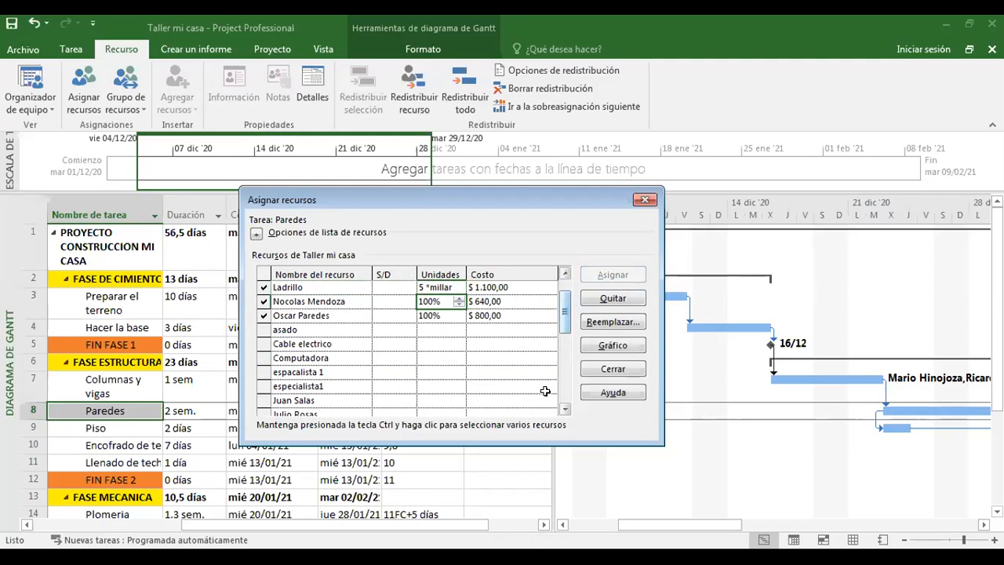
pyautogui.click(643, 201)
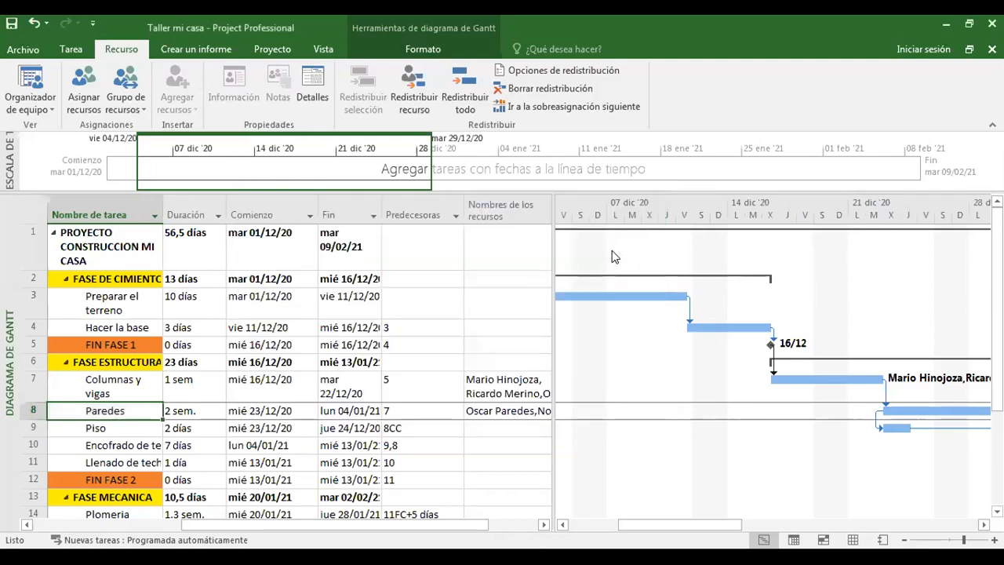
# Check the resource labels along the Gantt bars and widen the task table to show more of the Nombres de los recursos column.
pyautogui.moveTo(663, 530); pyautogui.dragTo(807, 523)
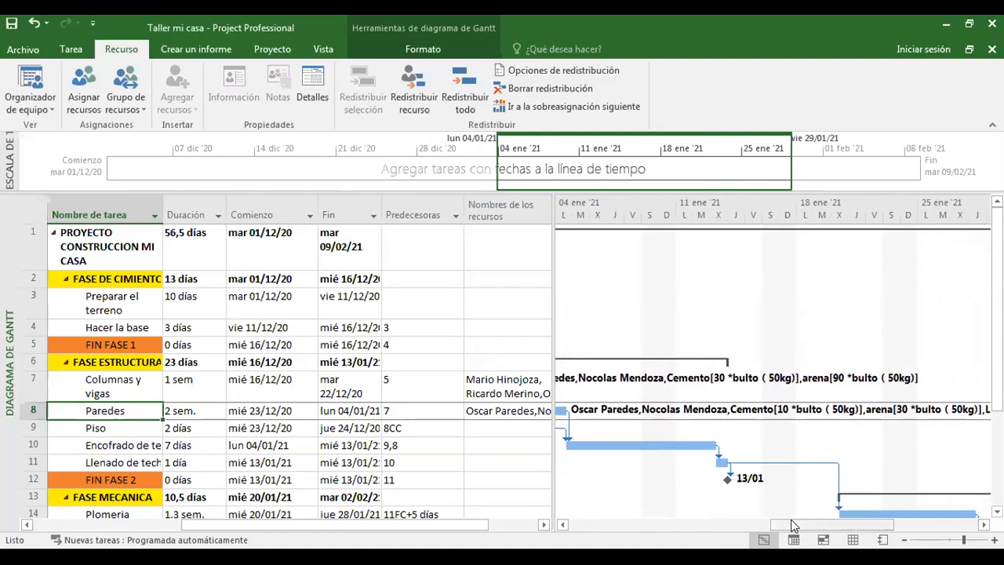
pyautogui.moveTo(791, 524); pyautogui.dragTo(583, 499)
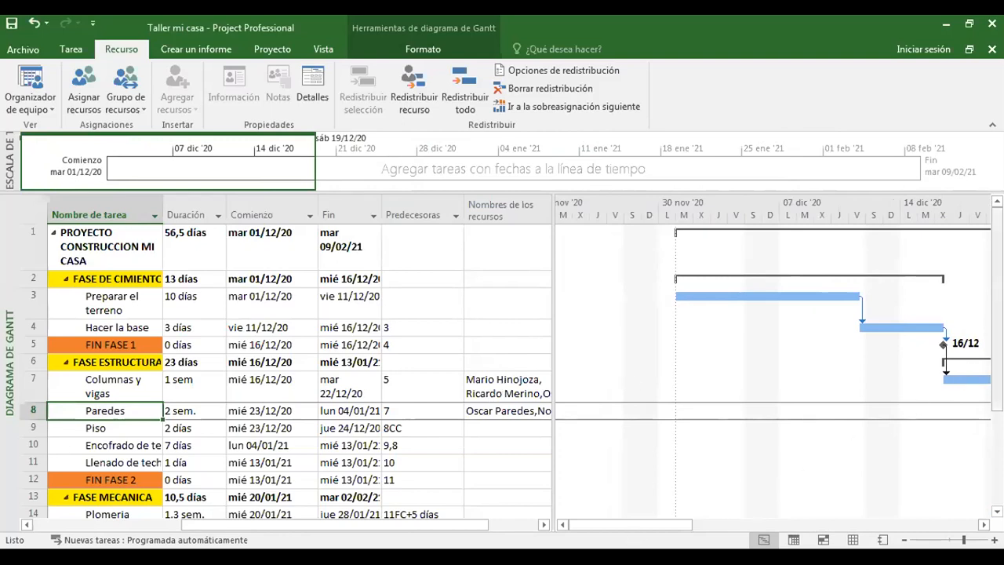
pyautogui.moveTo(997, 313); pyautogui.dragTo(996, 334)
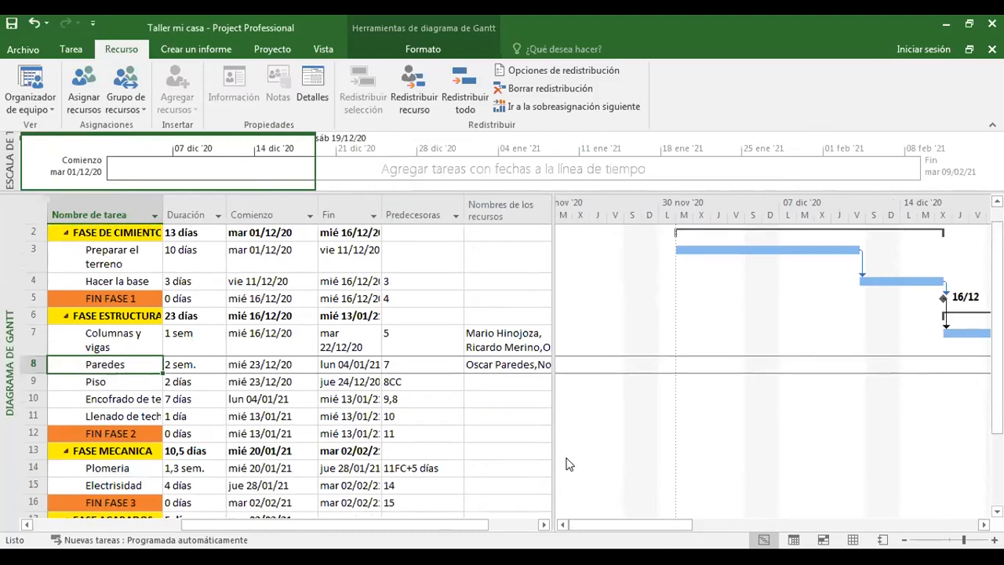
pyautogui.moveTo(552, 441); pyautogui.dragTo(595, 441)
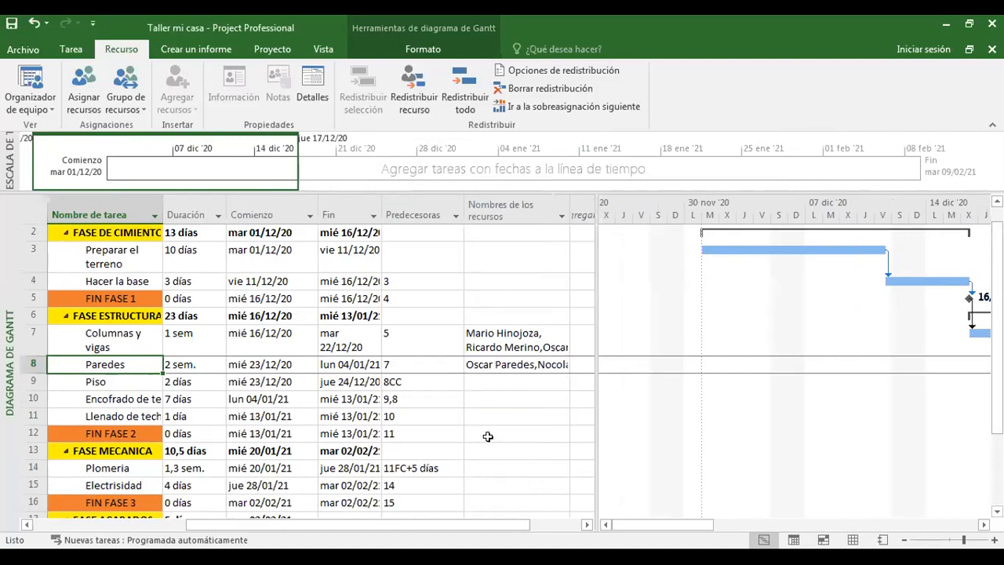
# Assign the transporte resource to the Decoración task with a cost of $50 and close the assignment dialog.
pyautogui.moveTo(997, 329); pyautogui.dragTo(997, 400)
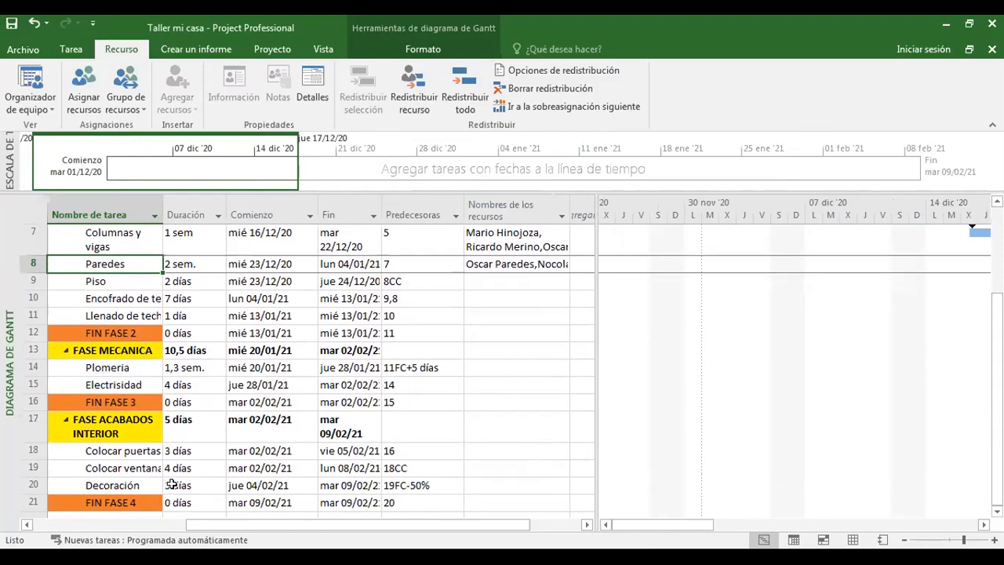
pyautogui.click(473, 483)
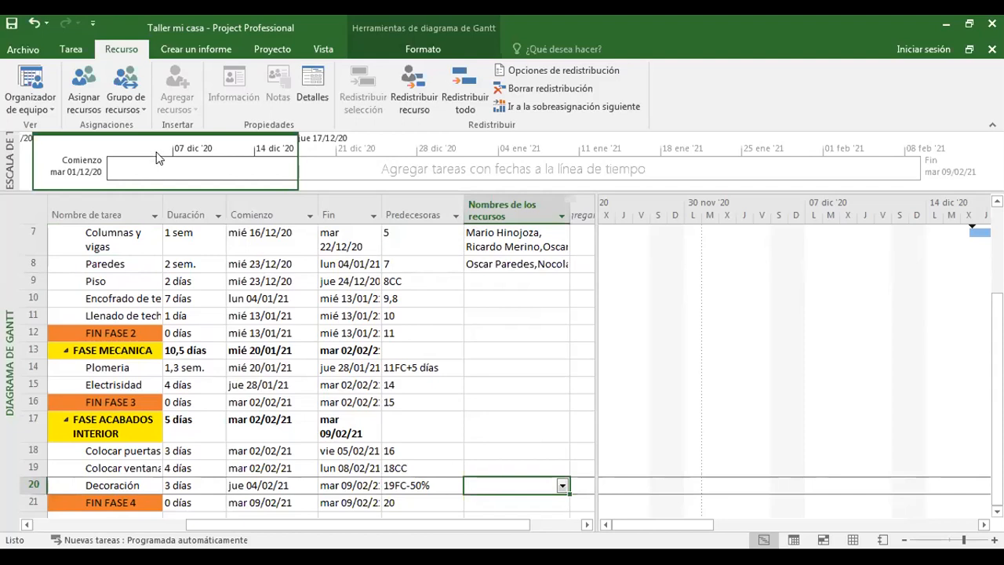
pyautogui.click(82, 100)
pyautogui.moveTo(711, 234); pyautogui.dragTo(476, 164)
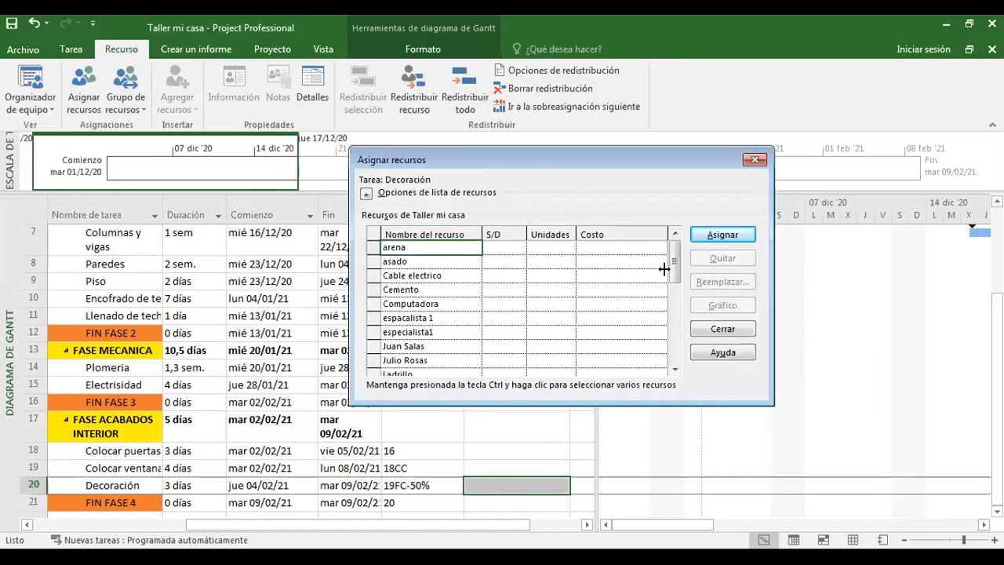
pyautogui.moveTo(672, 262); pyautogui.dragTo(673, 347)
pyautogui.click(409, 346)
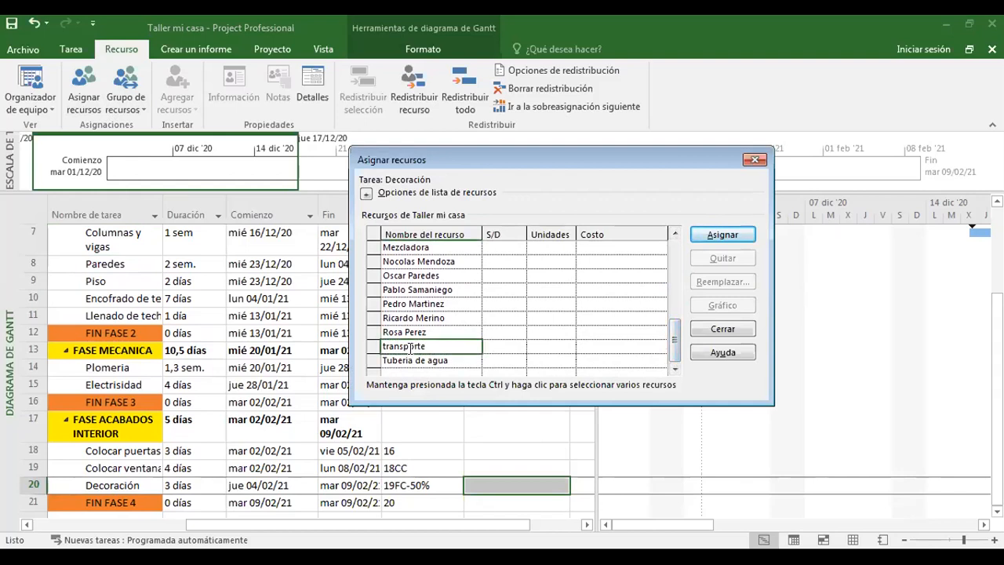
pyautogui.click(720, 240)
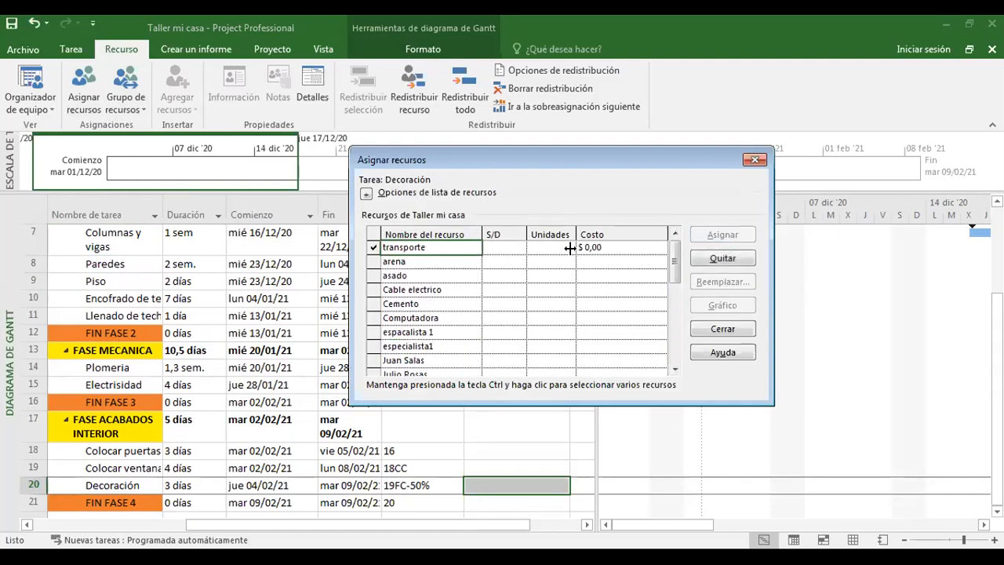
pyautogui.click(601, 246)
pyautogui.press('BackSpace')
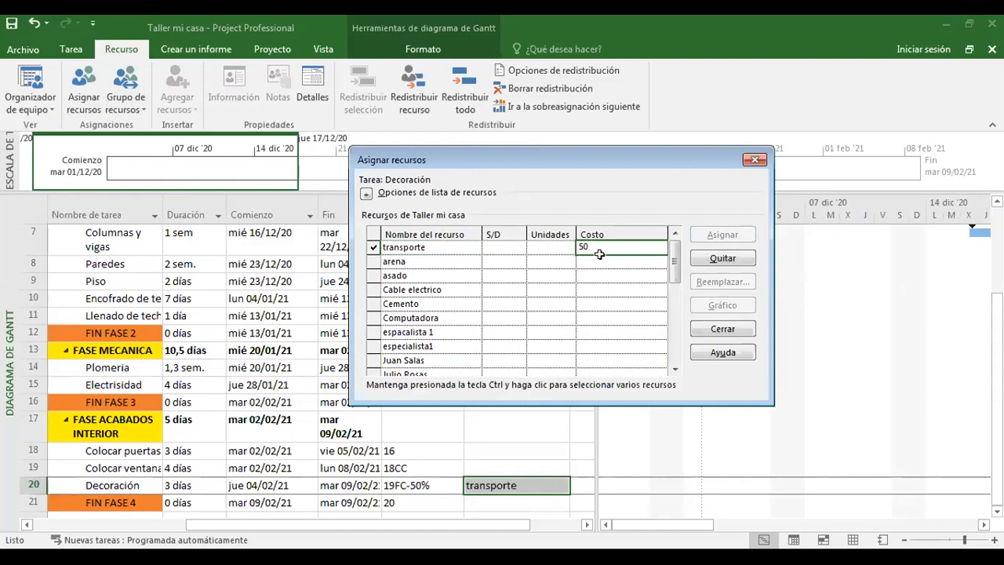
pyautogui.press('Return')
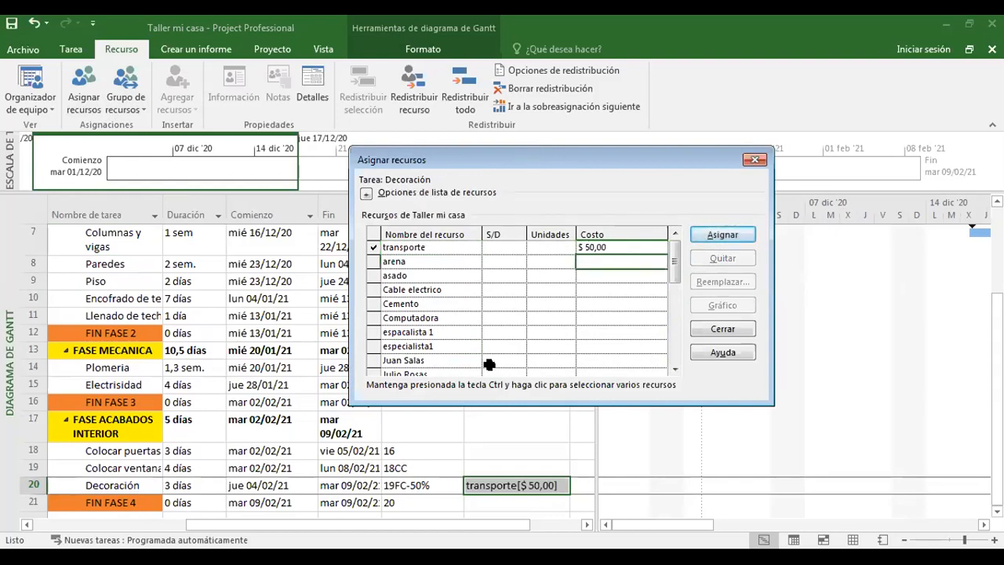
pyautogui.click(754, 160)
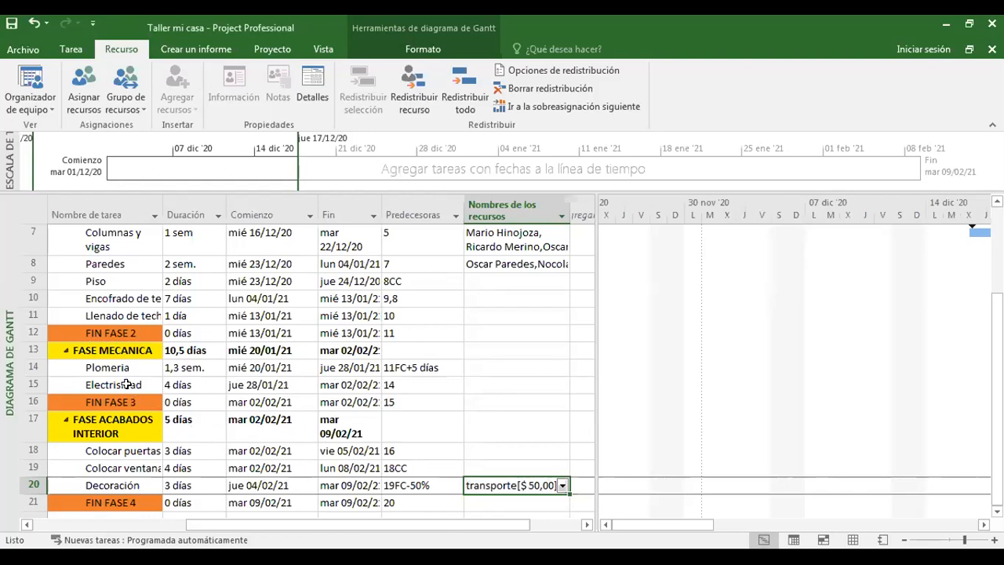
# Assign the transporte resource to the Electrisidad task with a cost of $15 and close the assignment dialog.
pyautogui.click(471, 386)
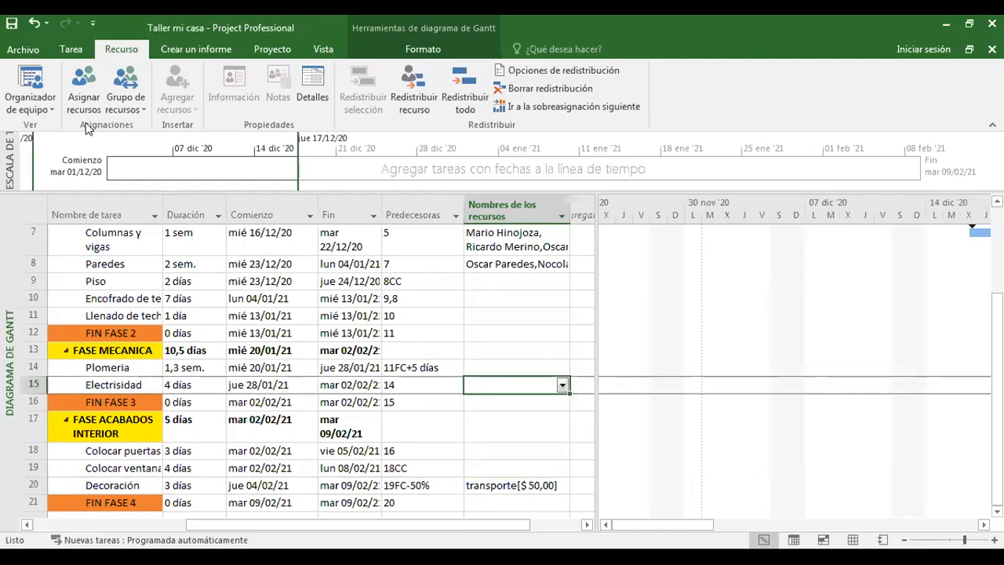
pyautogui.click(83, 91)
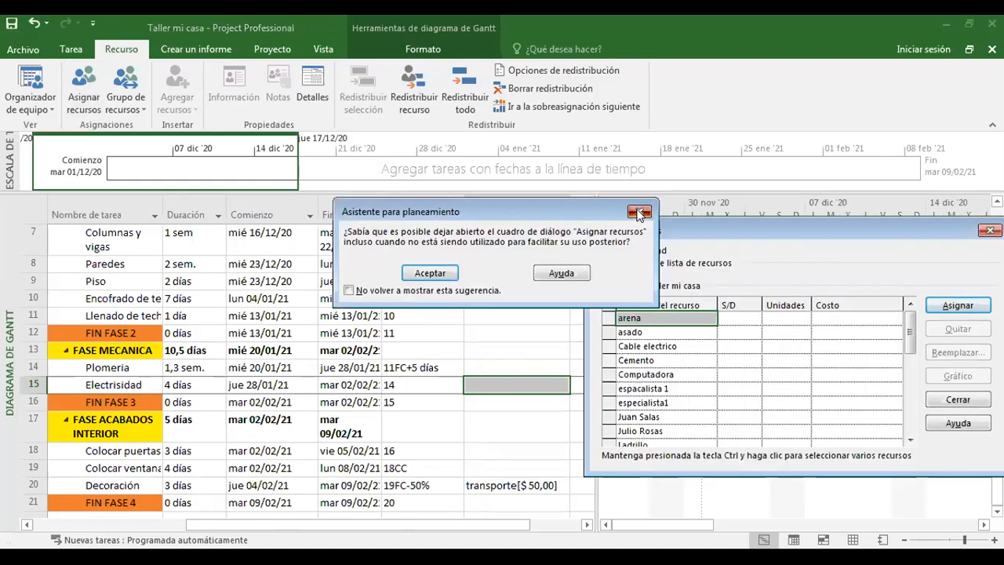
pyautogui.click(639, 212)
pyautogui.moveTo(706, 230); pyautogui.dragTo(497, 195)
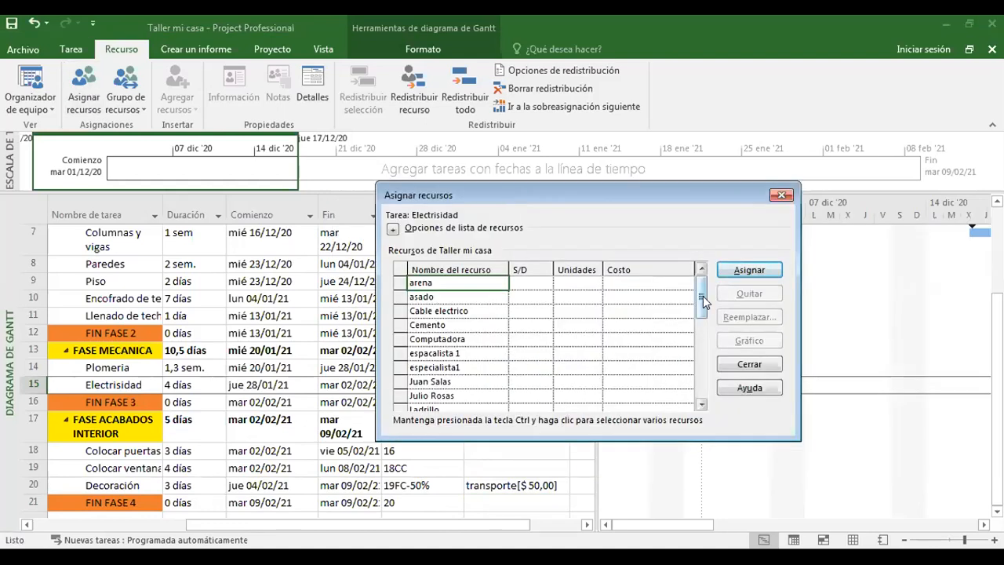
pyautogui.moveTo(704, 298); pyautogui.dragTo(703, 375)
pyautogui.click(436, 382)
pyautogui.click(735, 273)
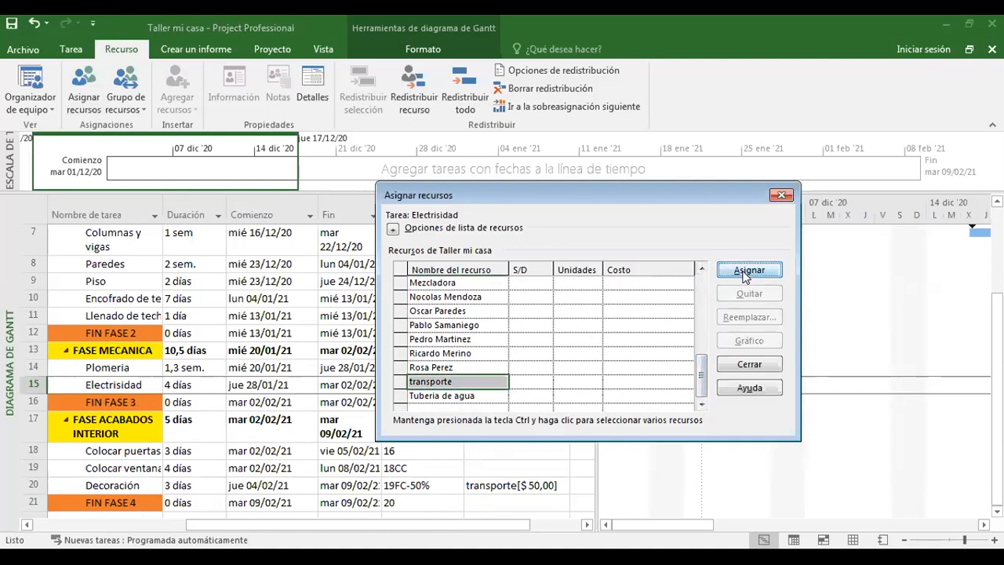
pyautogui.click(632, 282)
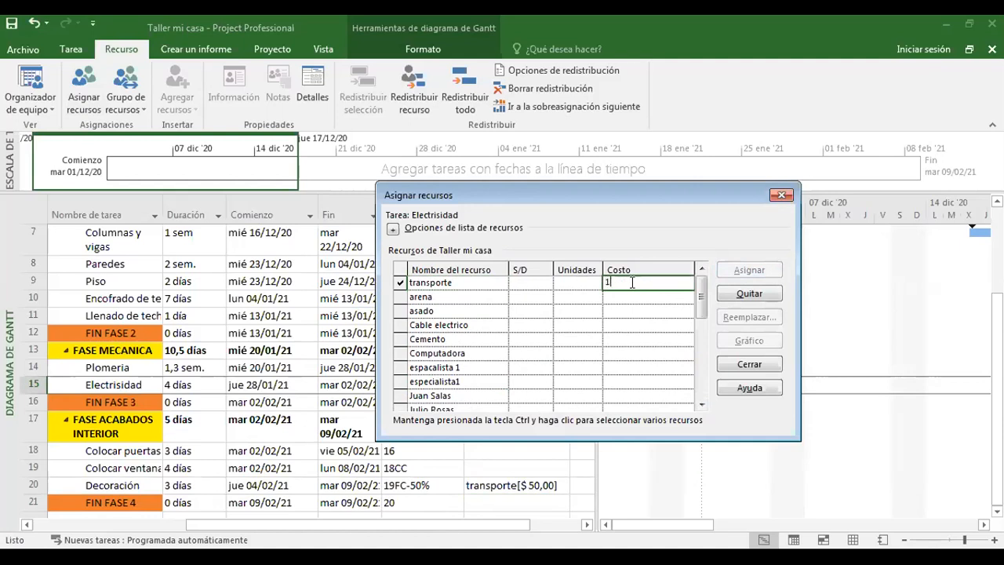
pyautogui.press('Return')
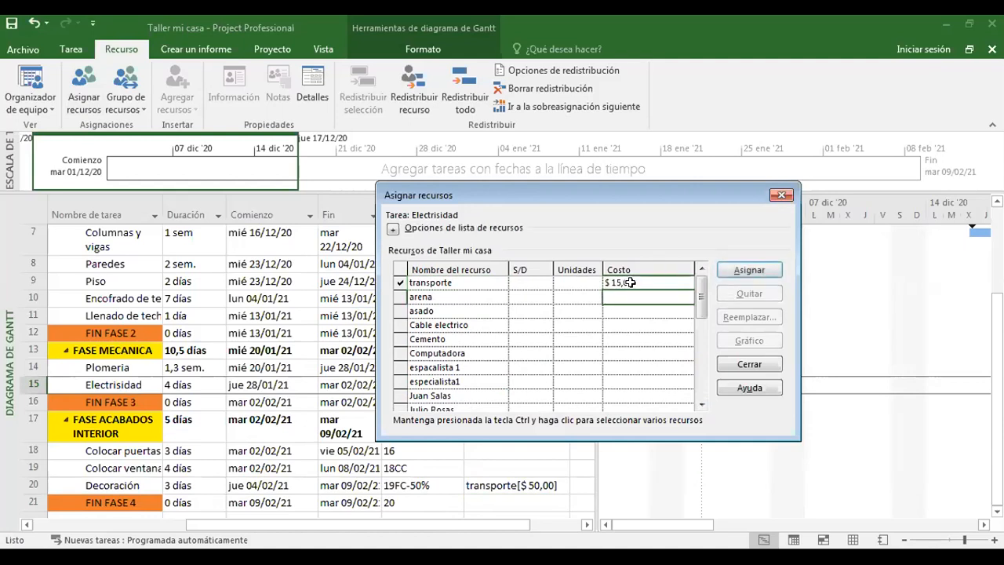
pyautogui.click(780, 196)
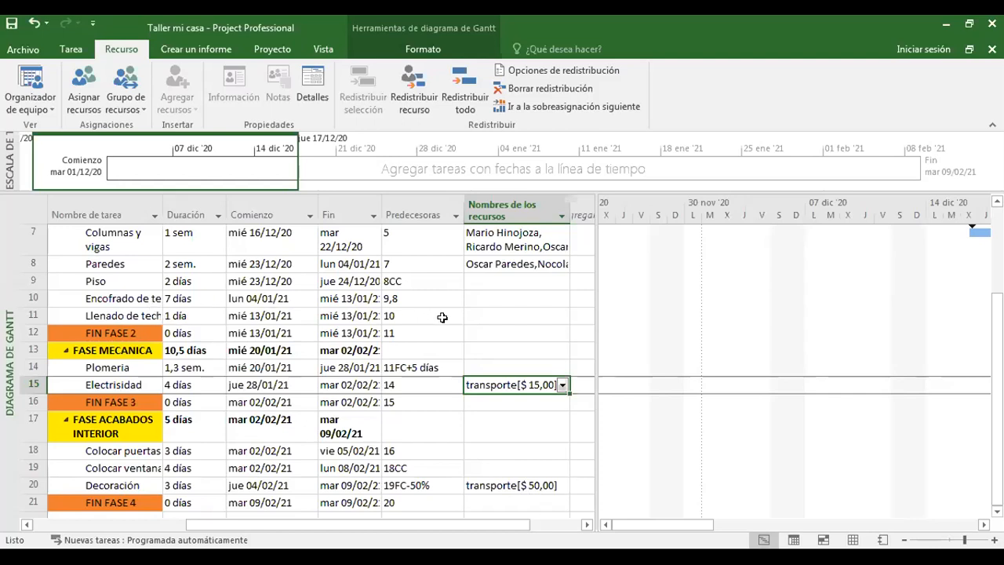
# Assign the asado resource to the Encofrado de techo task.
pyautogui.click(476, 299)
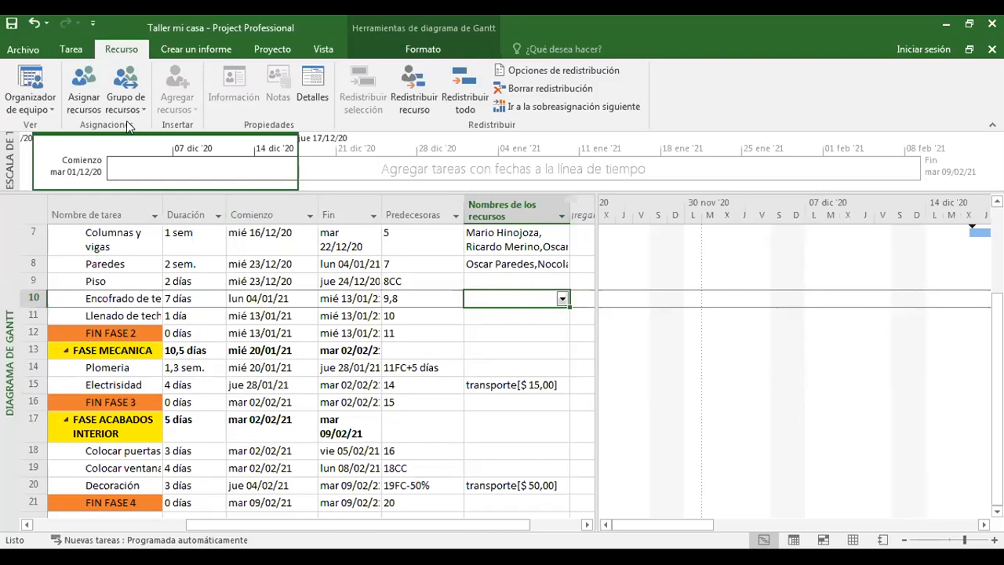
pyautogui.click(89, 91)
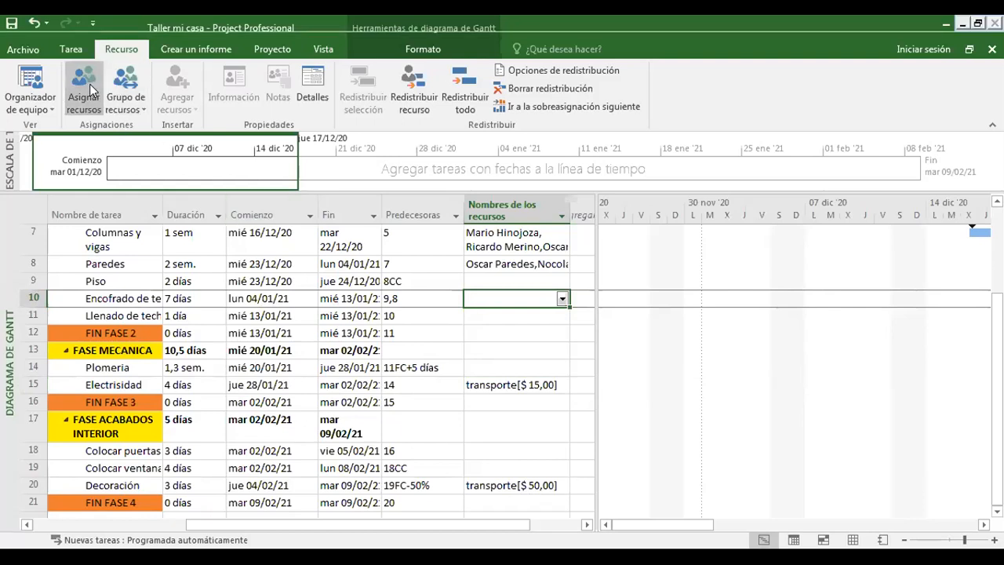
pyautogui.moveTo(910, 345); pyautogui.dragTo(910, 428)
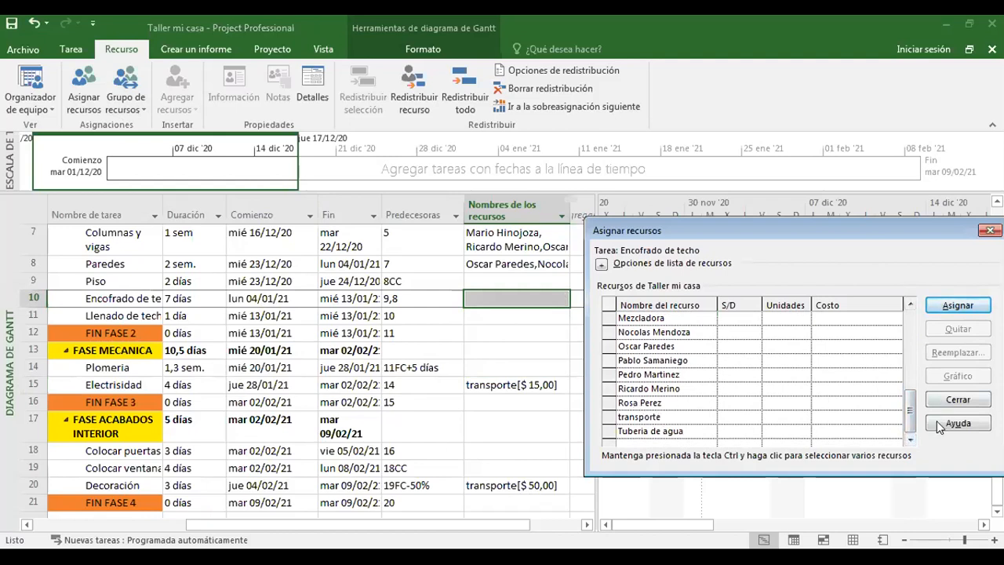
pyautogui.moveTo(909, 416); pyautogui.dragTo(908, 326)
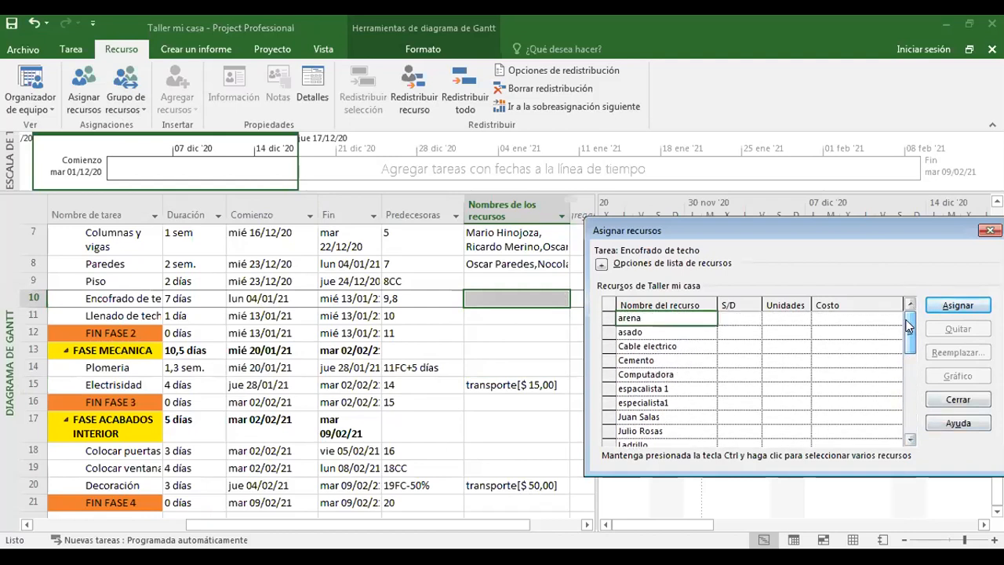
pyautogui.click(643, 332)
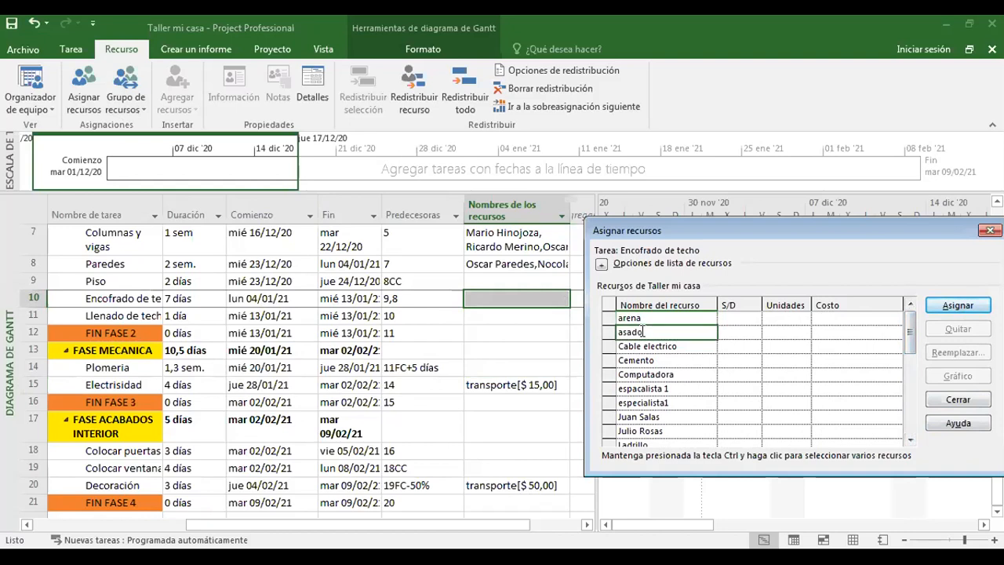
pyautogui.click(958, 305)
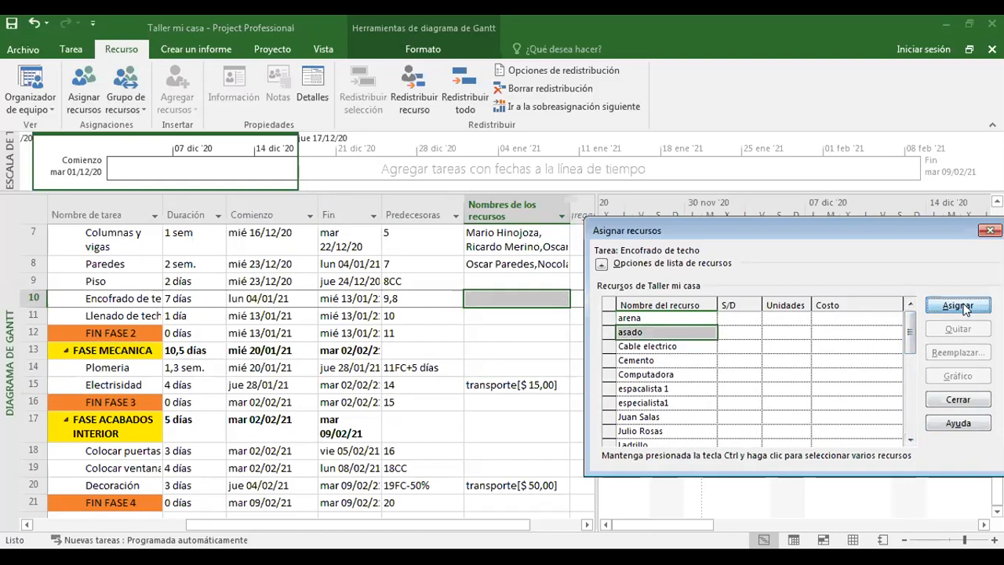
# Set the cost of asado on Encofrado de techo to $70 and close the Asignar recursos dialog.
pyautogui.click(841, 317)
pyautogui.press('BackSpace')
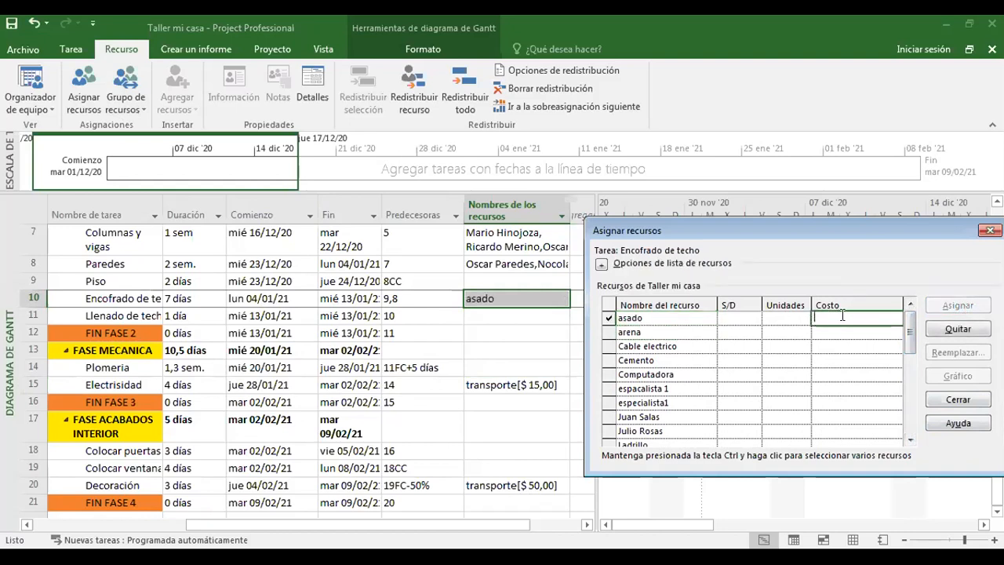
pyautogui.write('70')
pyautogui.press('Return')
pyautogui.click(851, 399)
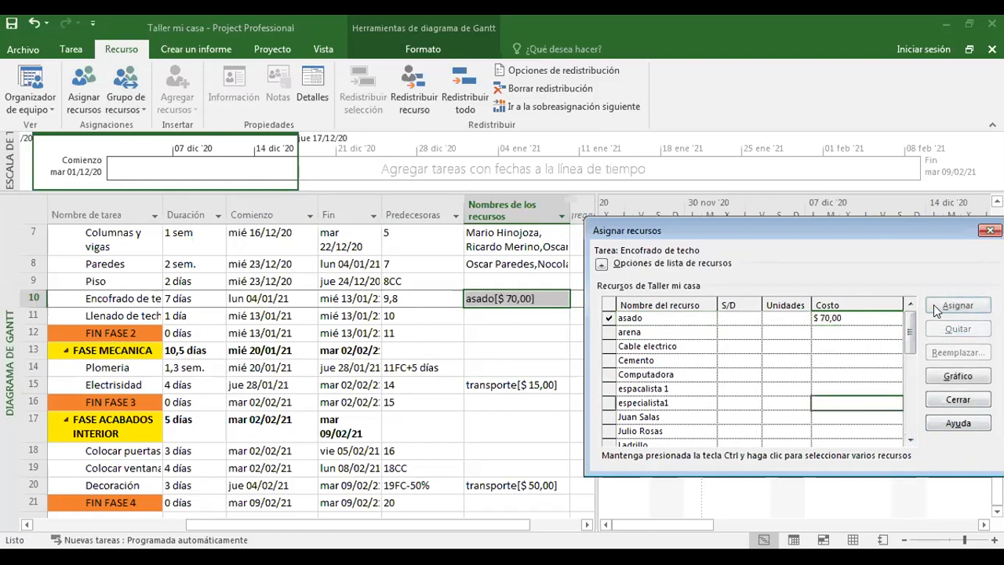
pyautogui.moveTo(898, 229); pyautogui.dragTo(762, 234)
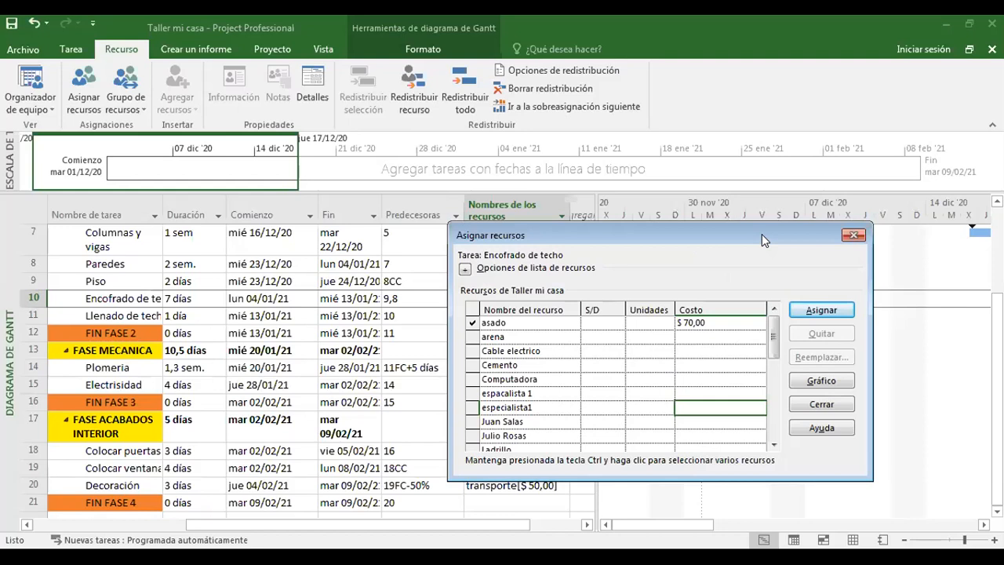
pyautogui.click(853, 236)
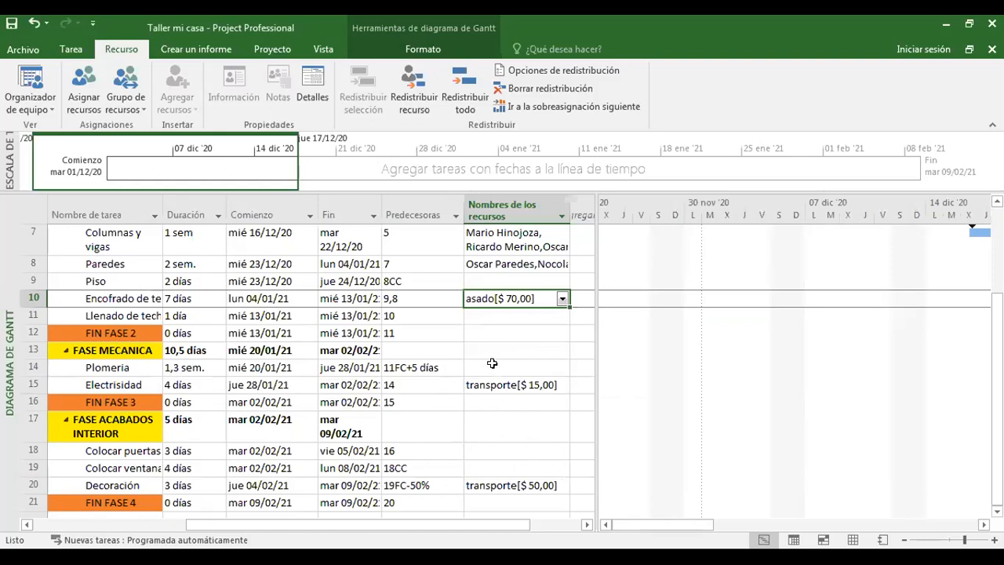
pyautogui.moveTo(659, 531); pyautogui.dragTo(965, 498)
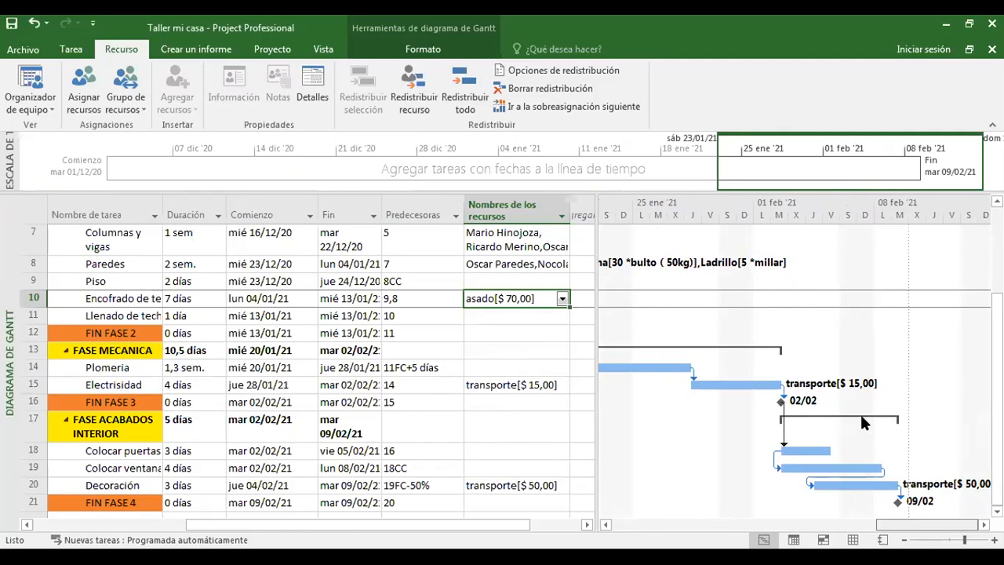